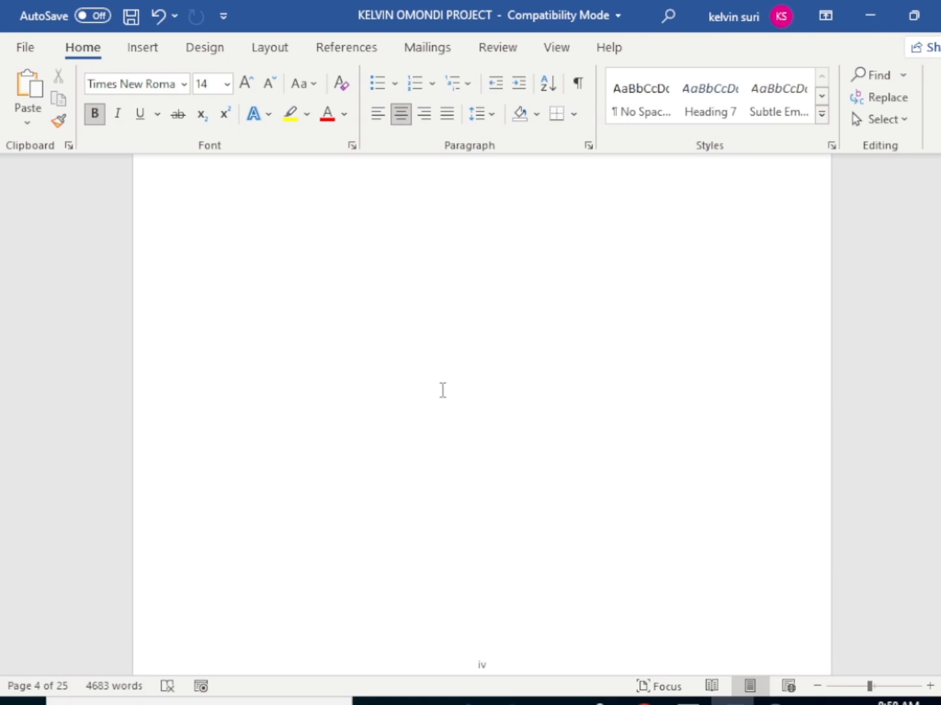
Look through the front matter pages from the acknowledgement to the TABLE OF CONTENT heading
scroll(440, 391, "up", 12)
scroll(438, 382, "down", 3)
scroll(368, 456, "down", 2)
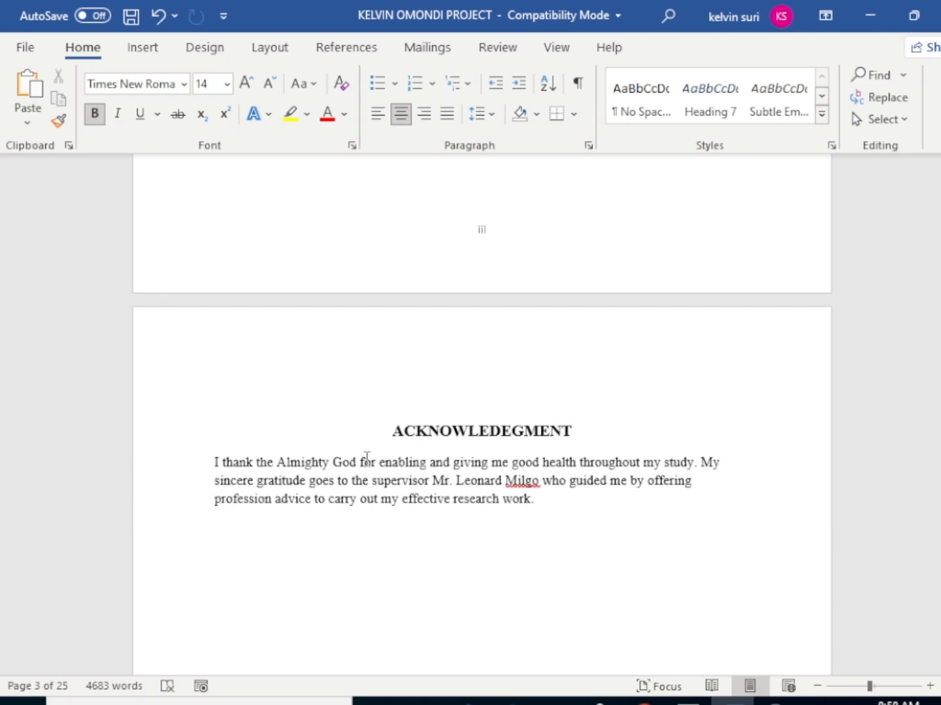
scroll(488, 439, "down", 4)
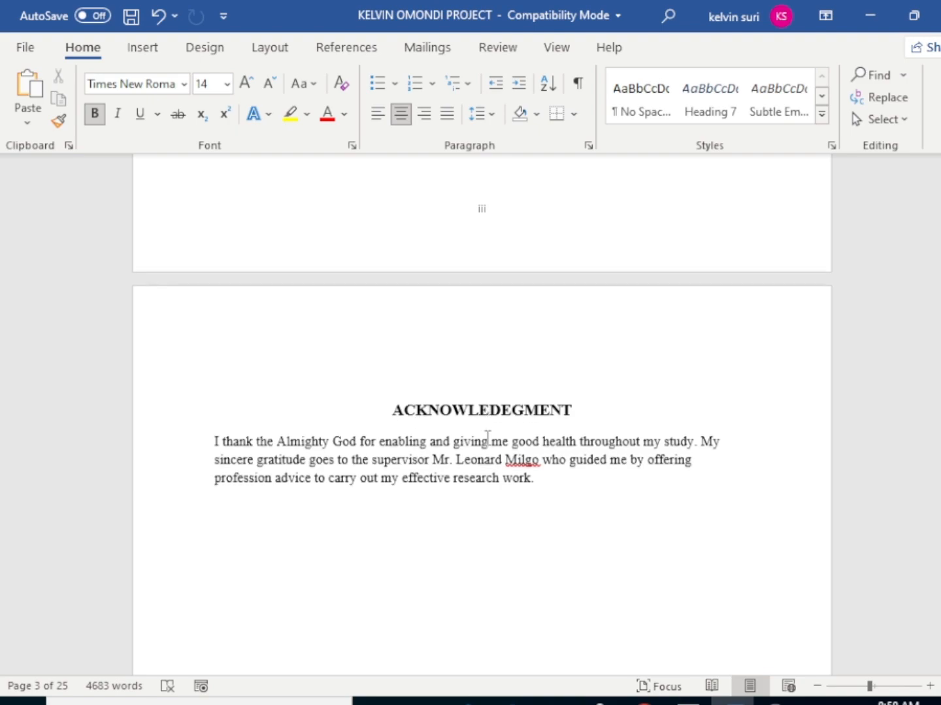
scroll(473, 456, "down", 4)
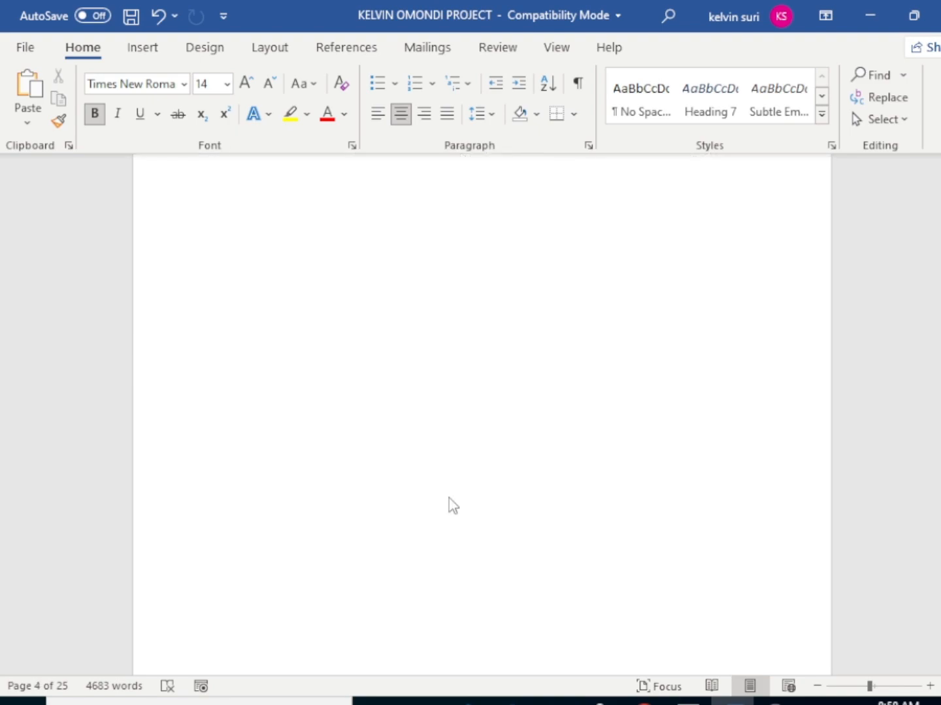
scroll(461, 484, "down", 10)
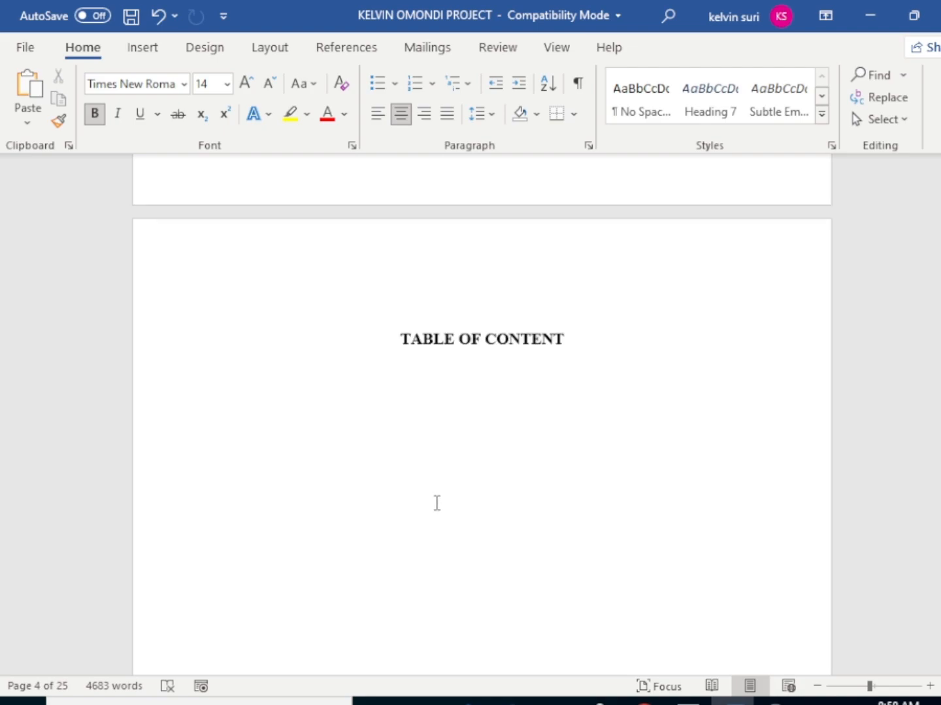
scroll(439, 497, "down", 6)
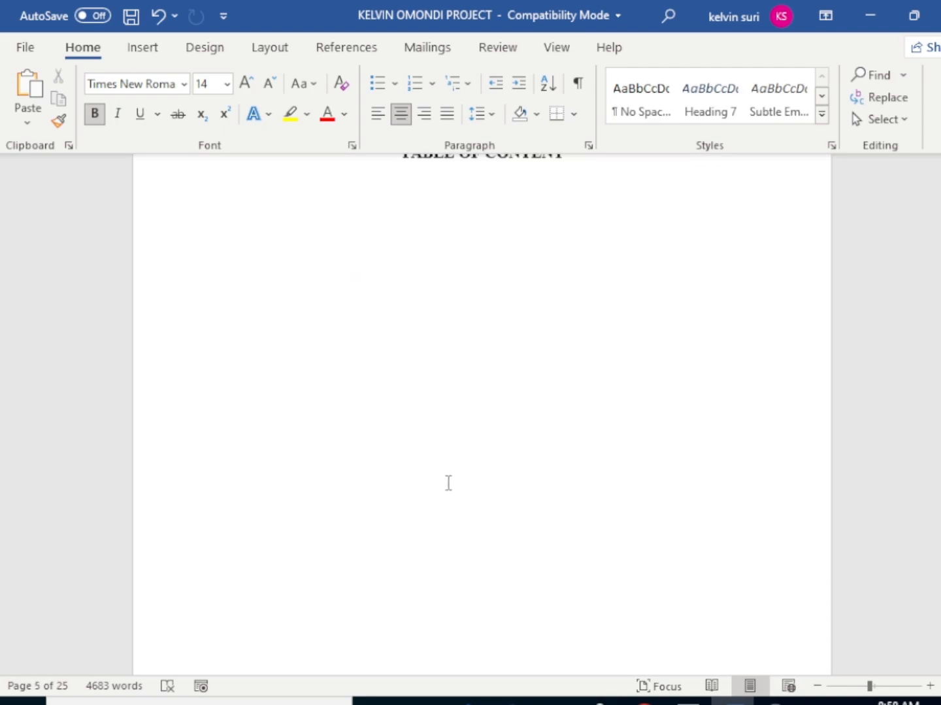
scroll(449, 484, "up", 1)
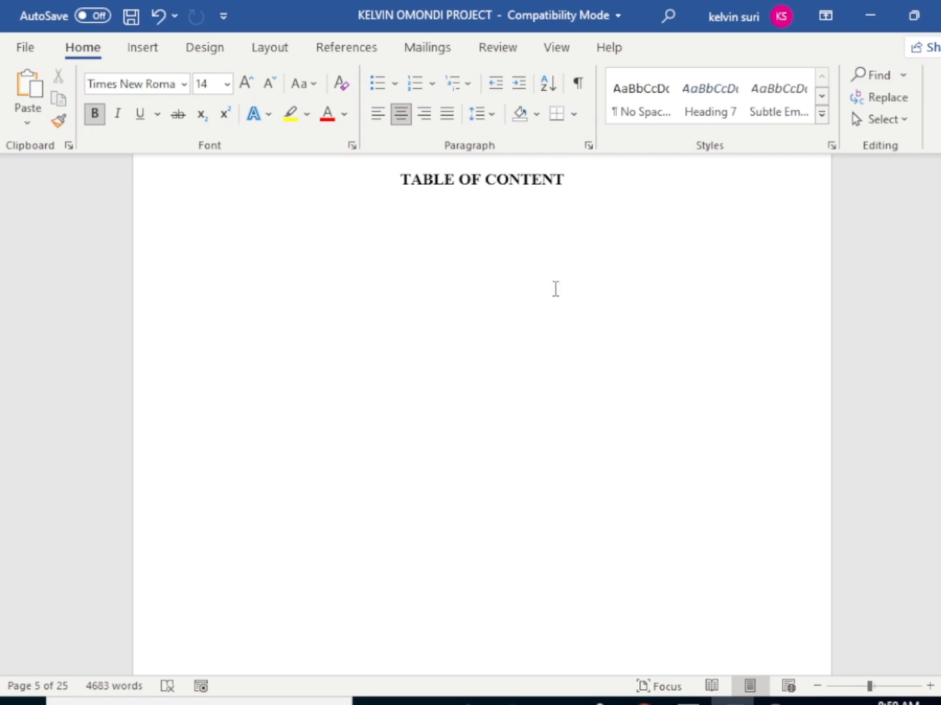
scroll(544, 260, "up", 2)
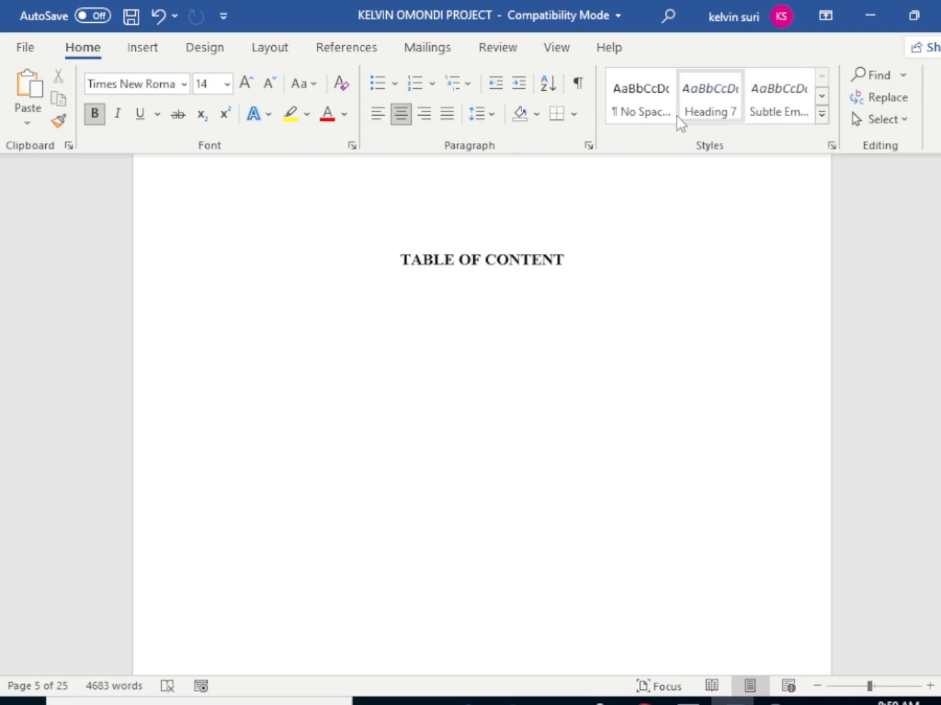
Open the Styles pane and move it beside the page text
left_click(831, 147)
left_click_drag(459, 293, 850, 219)
scroll(888, 296, "up", 2)
scroll(888, 296, "up", 2)
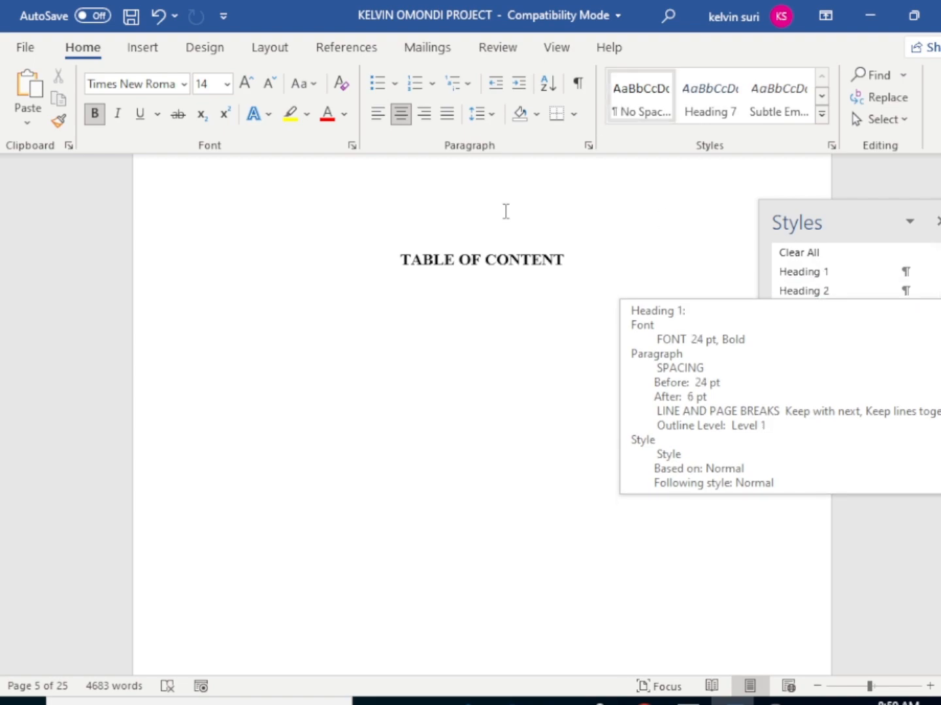
Select the DEDICATION heading and modify the Heading 1 style to 12 pt Times New Roman
scroll(585, 301, "up", 10)
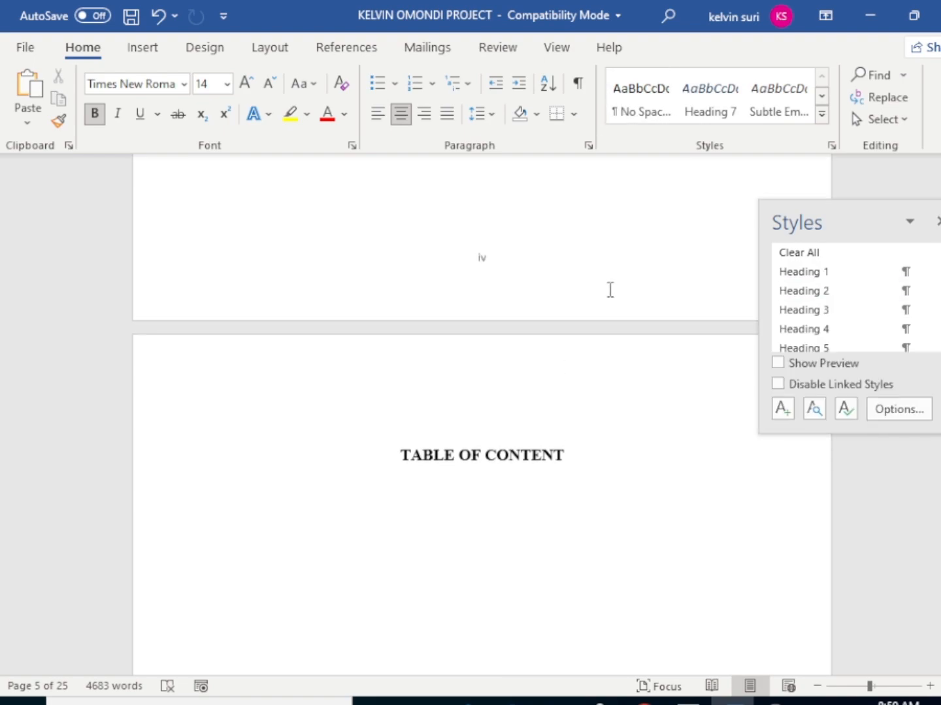
scroll(589, 297, "up", 15)
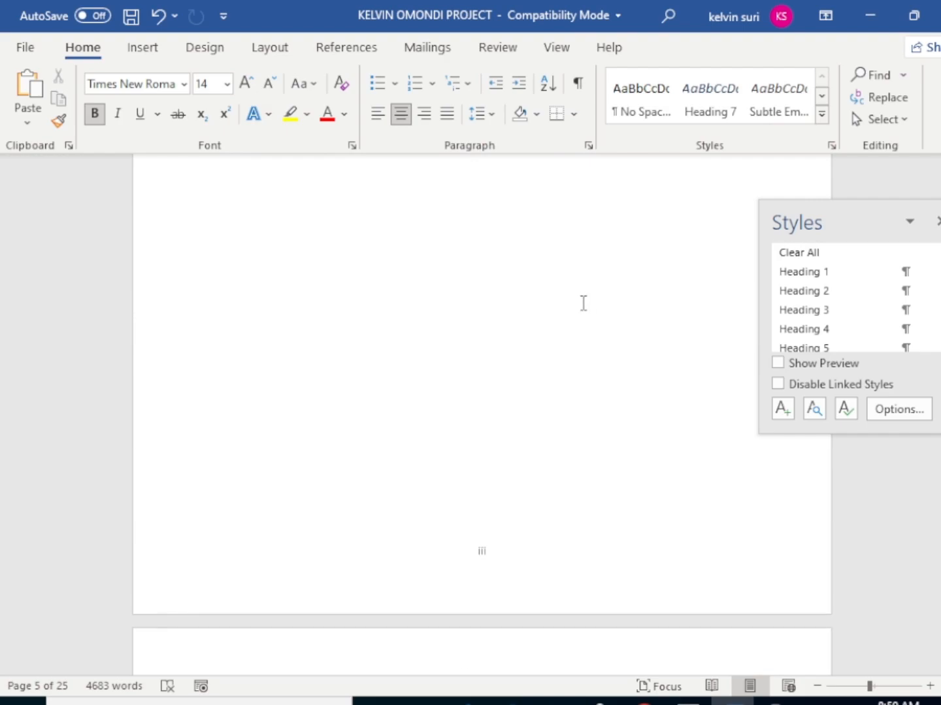
scroll(592, 303, "up", 8)
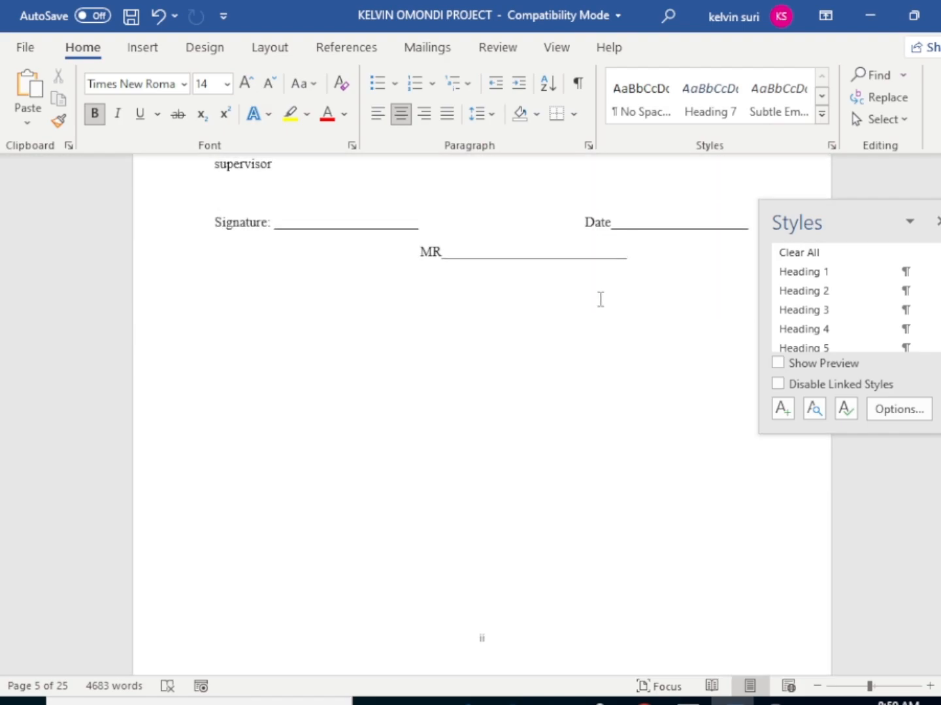
scroll(522, 350, "down", 1)
scroll(523, 350, "down", 10)
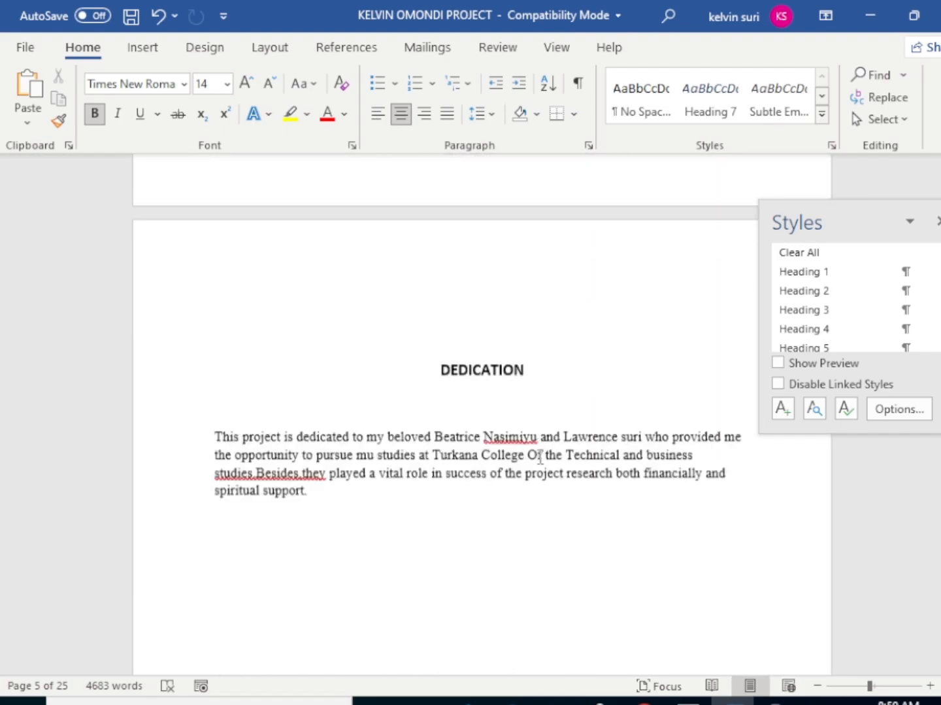
left_click_drag(530, 222, 415, 232)
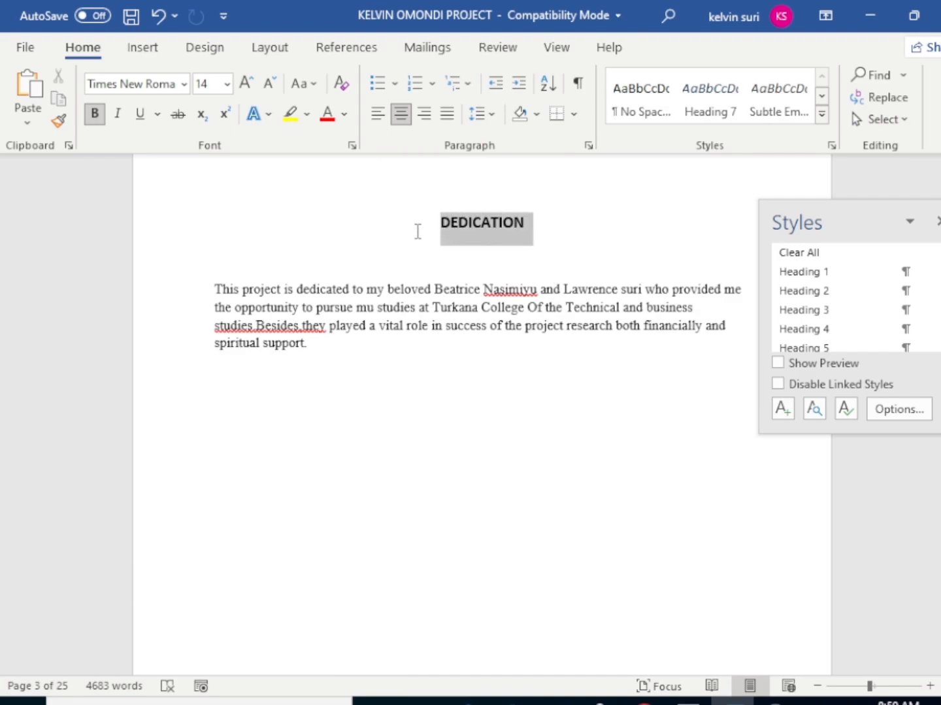
right_click(794, 278)
left_click(744, 322)
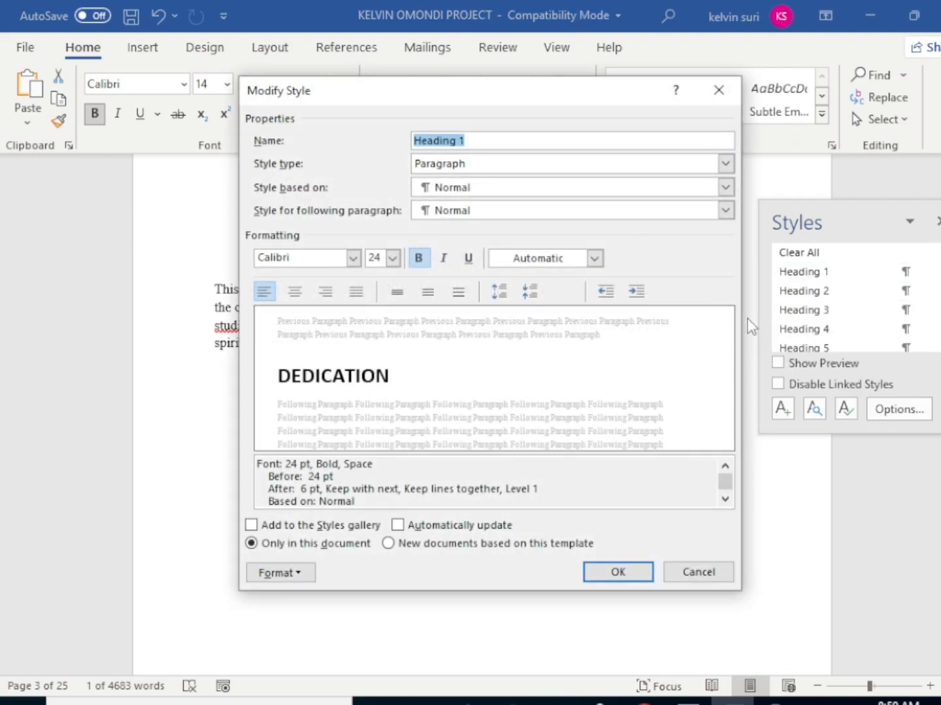
left_click(393, 259)
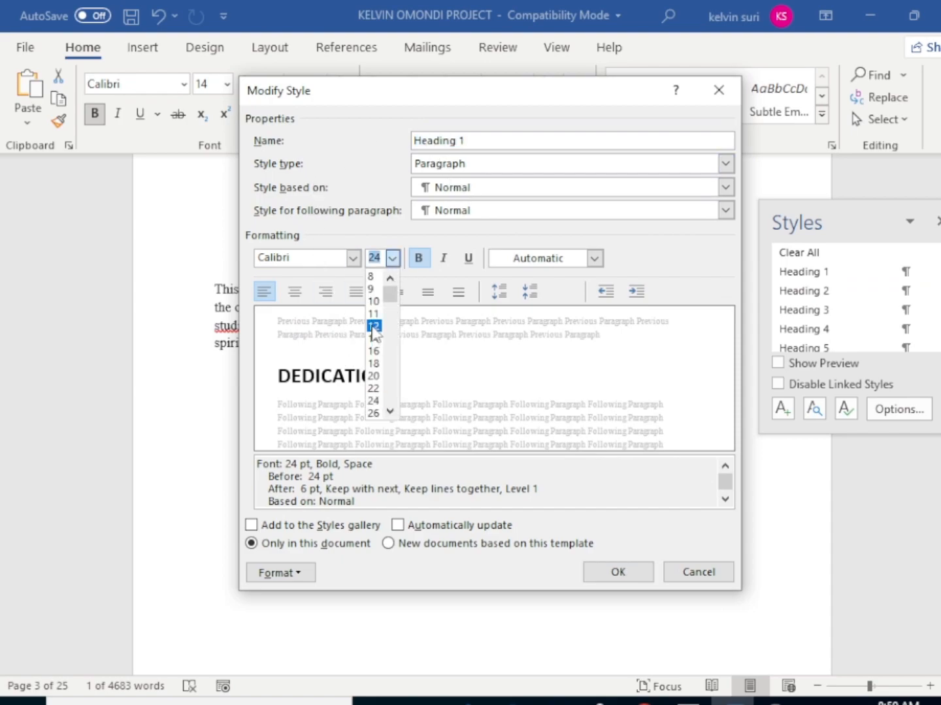
left_click(373, 326)
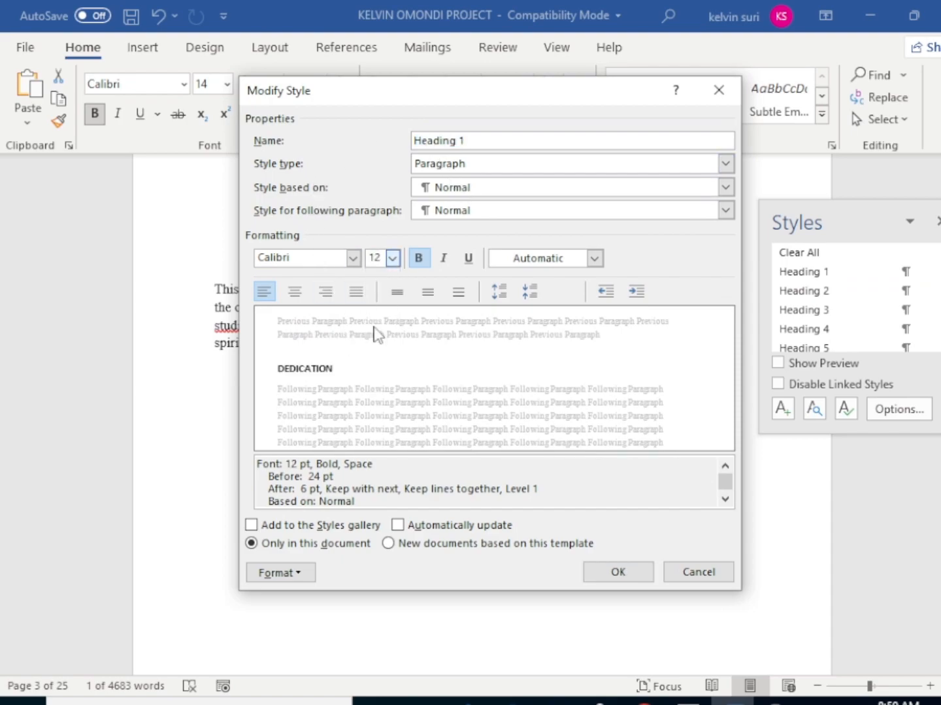
left_click(352, 258)
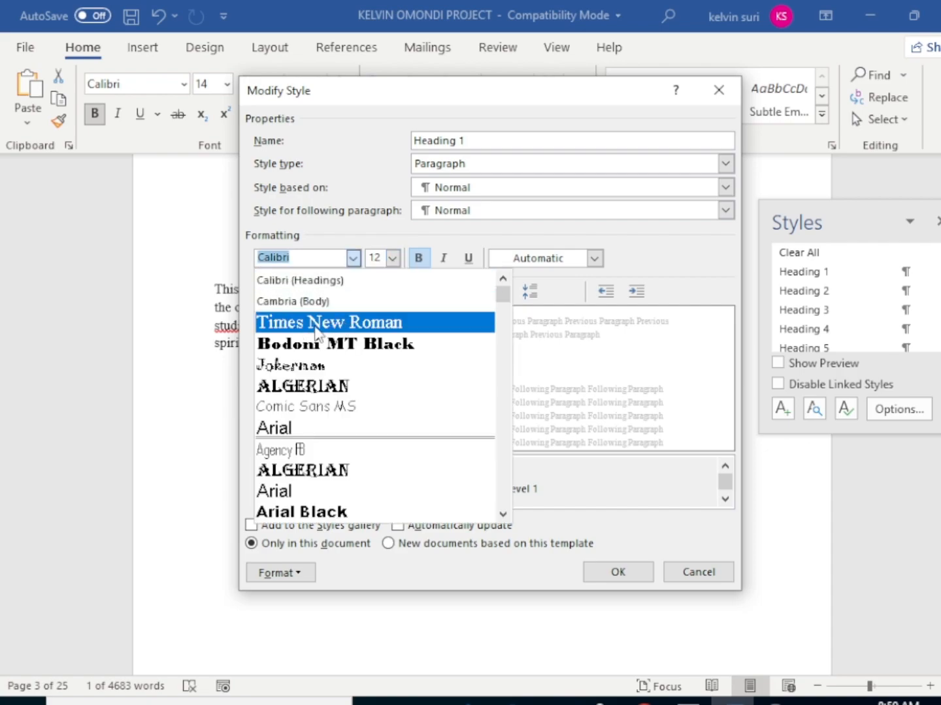
left_click(366, 330)
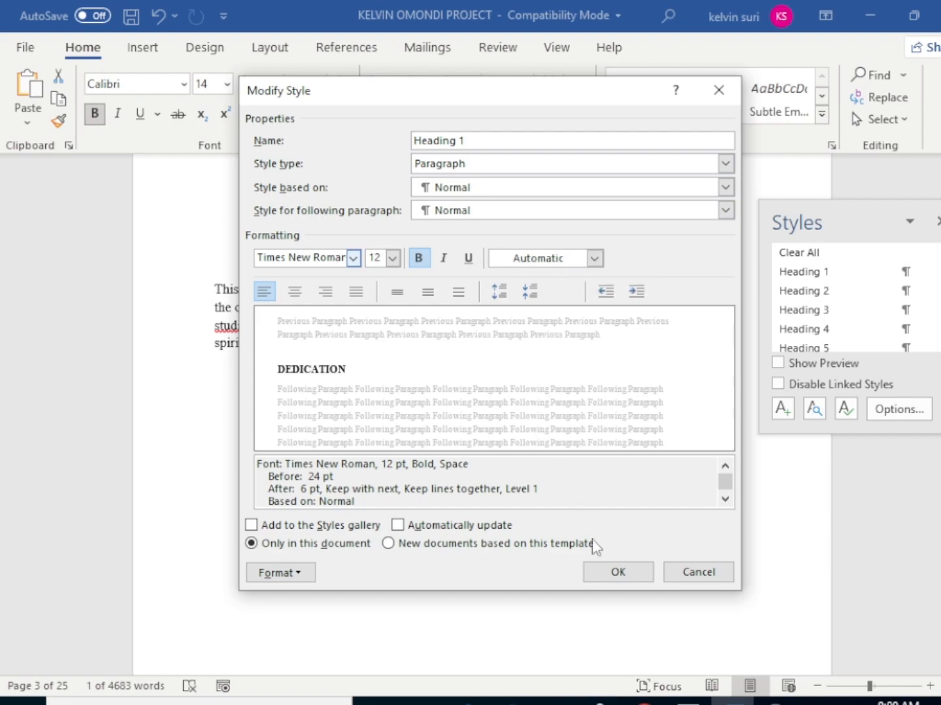
left_click(604, 574)
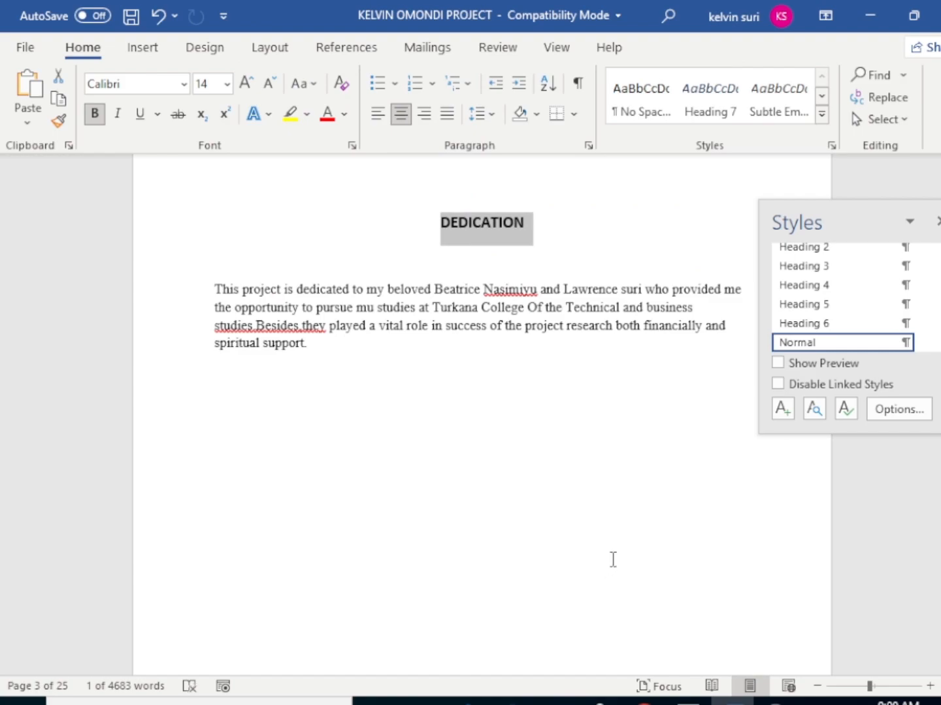
Apply Heading 1 to the DEDICATION heading and modify the style to use centered alignment
scroll(830, 325, "up", 2)
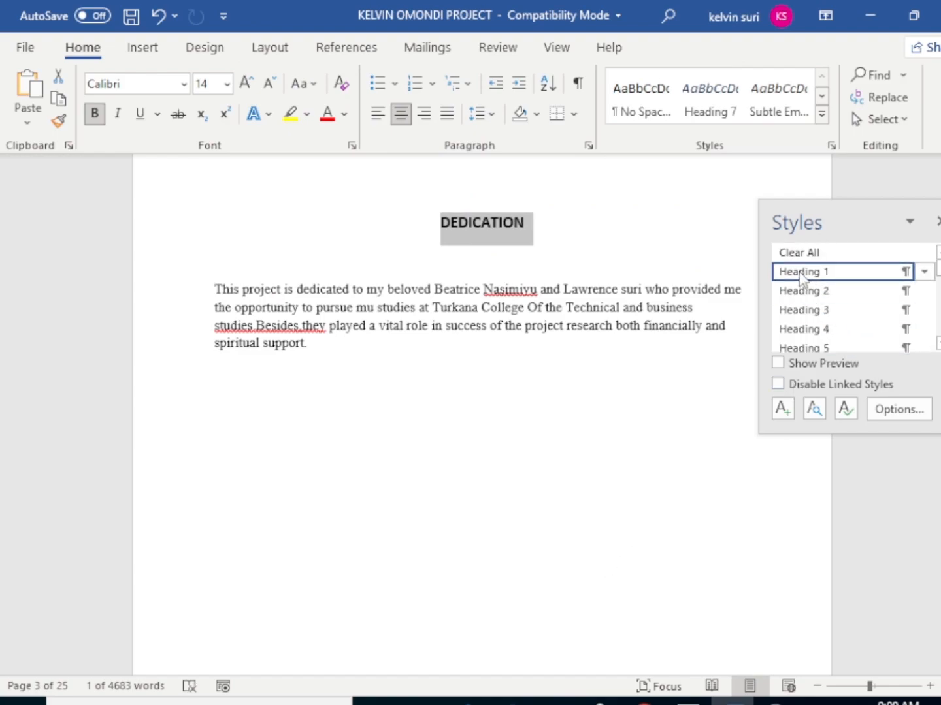
key("ctrl+z")
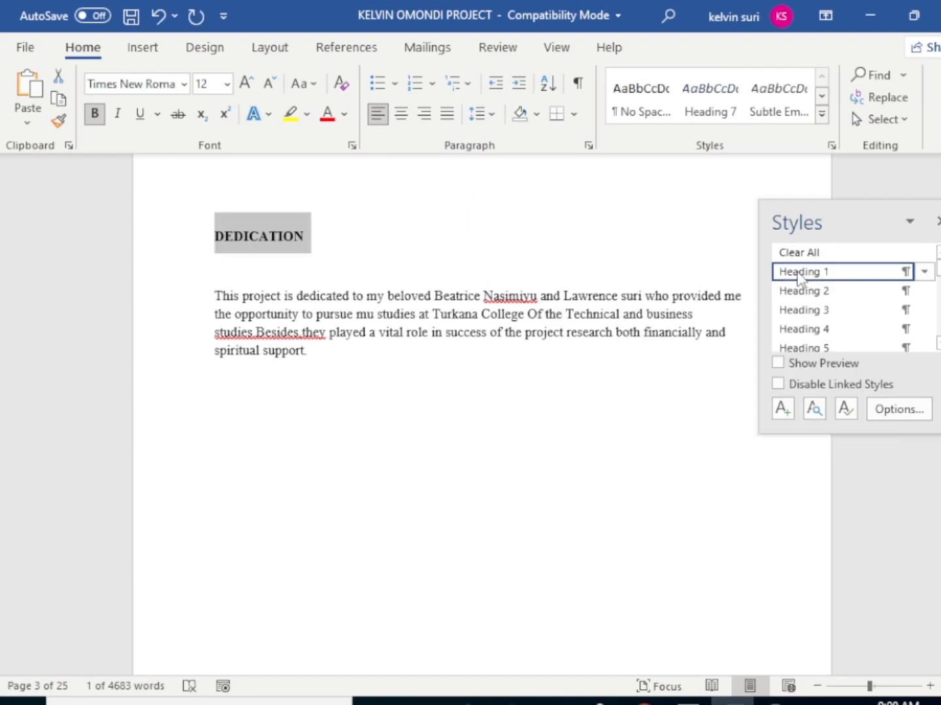
right_click(838, 280)
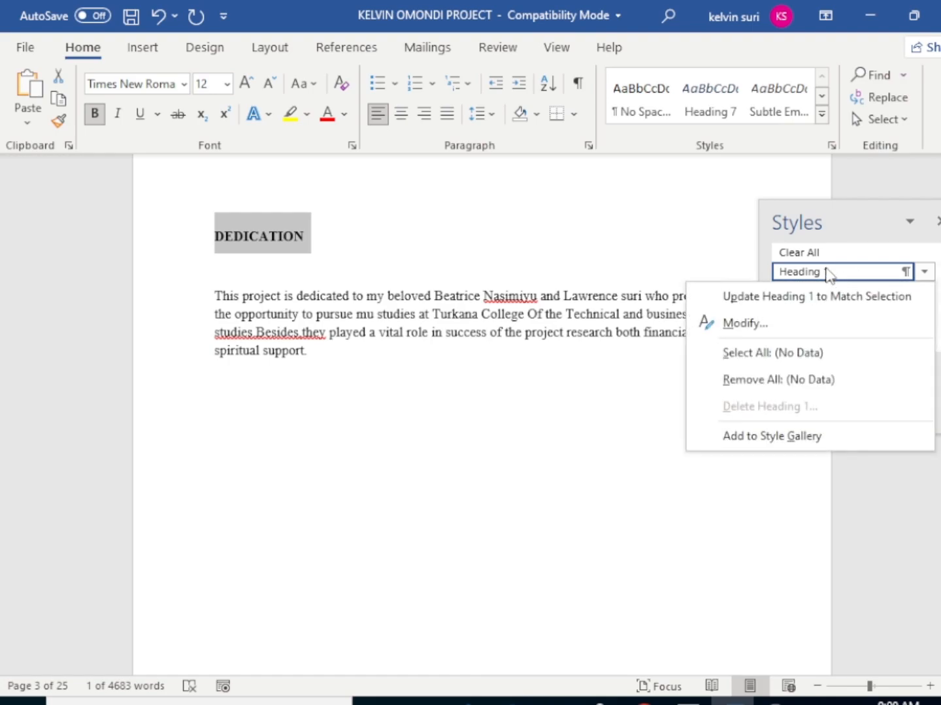
left_click(787, 321)
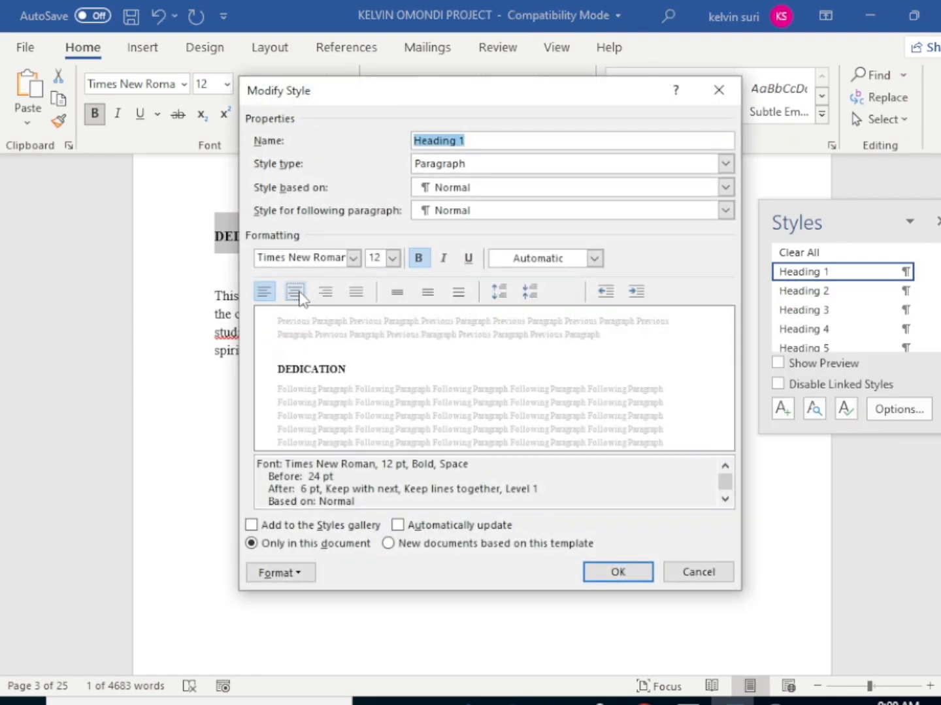
left_click(295, 292)
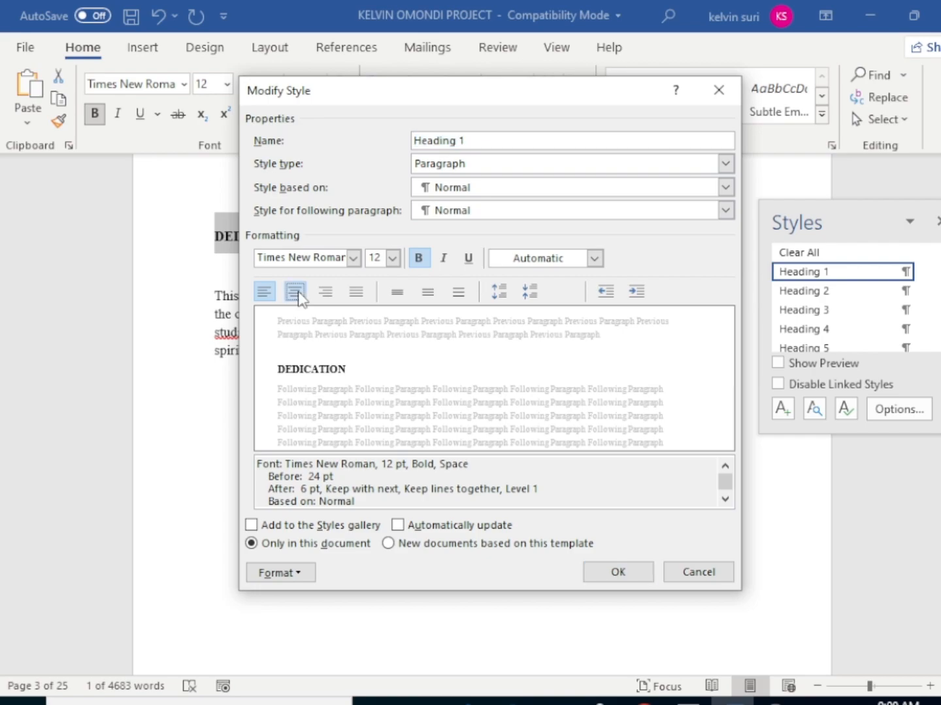
left_click(606, 575)
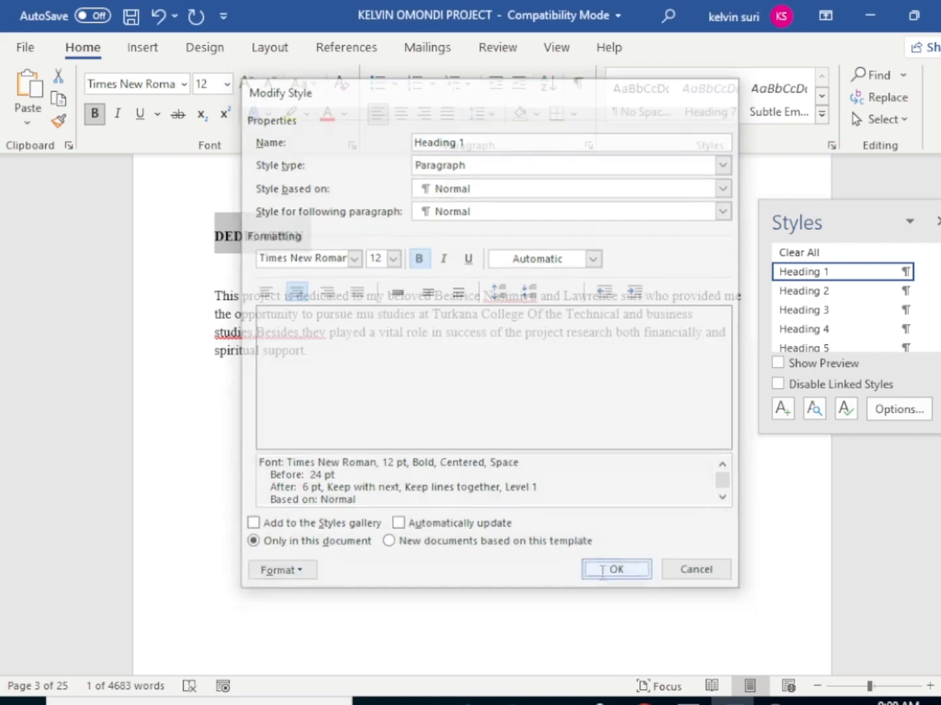
Apply the Heading 1 style to the ACKNOWLEDEGMENT heading
scroll(551, 418, "down", 15)
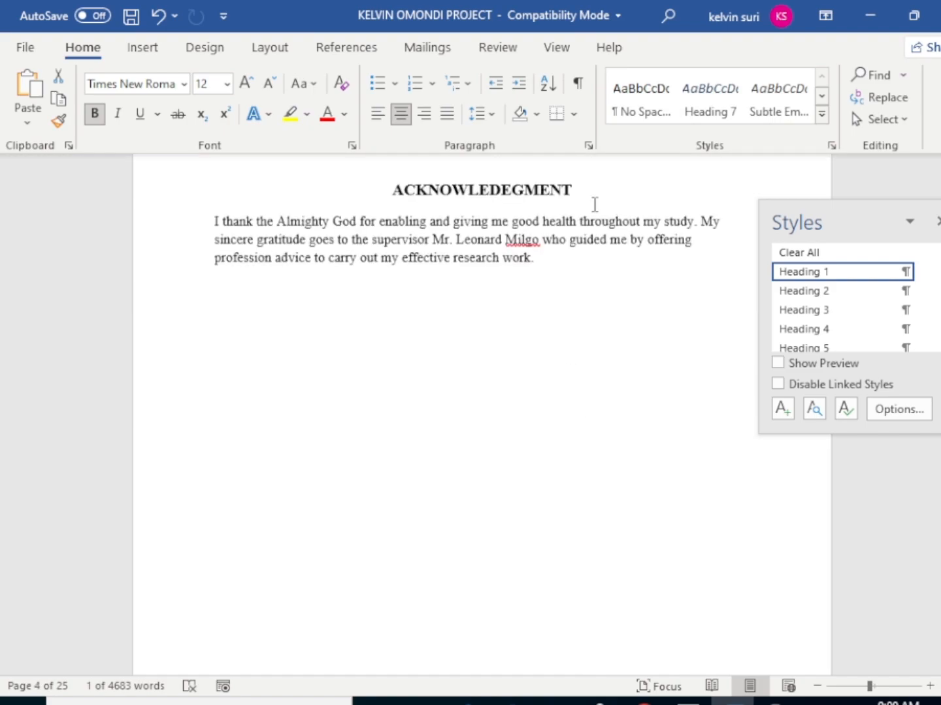
left_click_drag(545, 191, 370, 185)
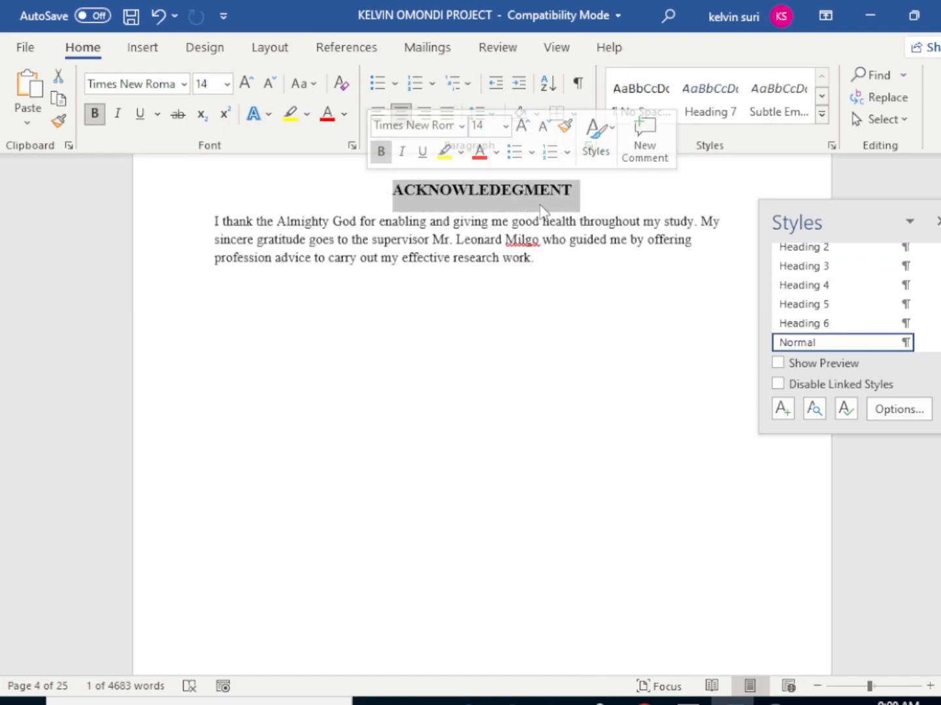
scroll(823, 271, "up", 2)
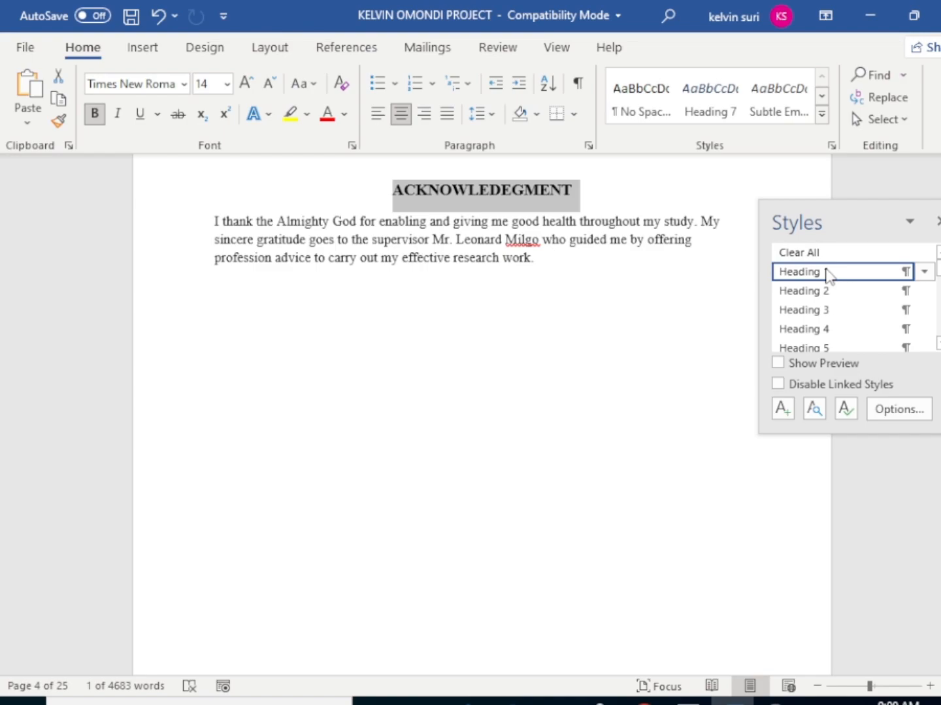
left_click(824, 271)
Apply the Heading 1 style to the ABSTRACT heading
scroll(452, 326, "down", 10)
scroll(463, 376, "down", 10)
scroll(515, 344, "down", 10)
scroll(523, 366, "up", 3)
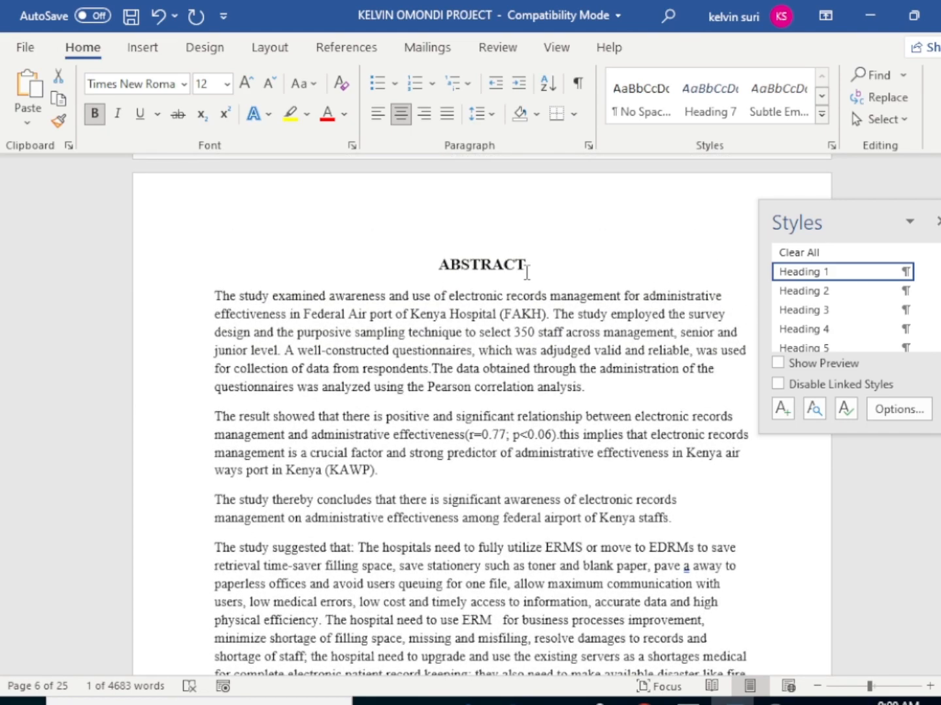
left_click_drag(461, 262, 413, 263)
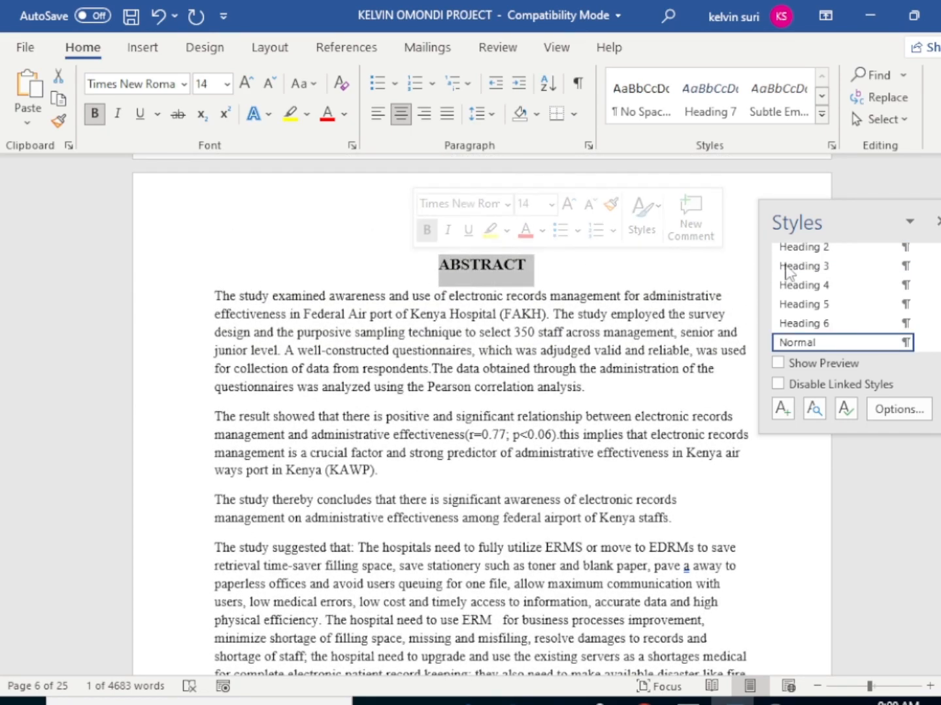
scroll(806, 252, "up", 2)
left_click(802, 271)
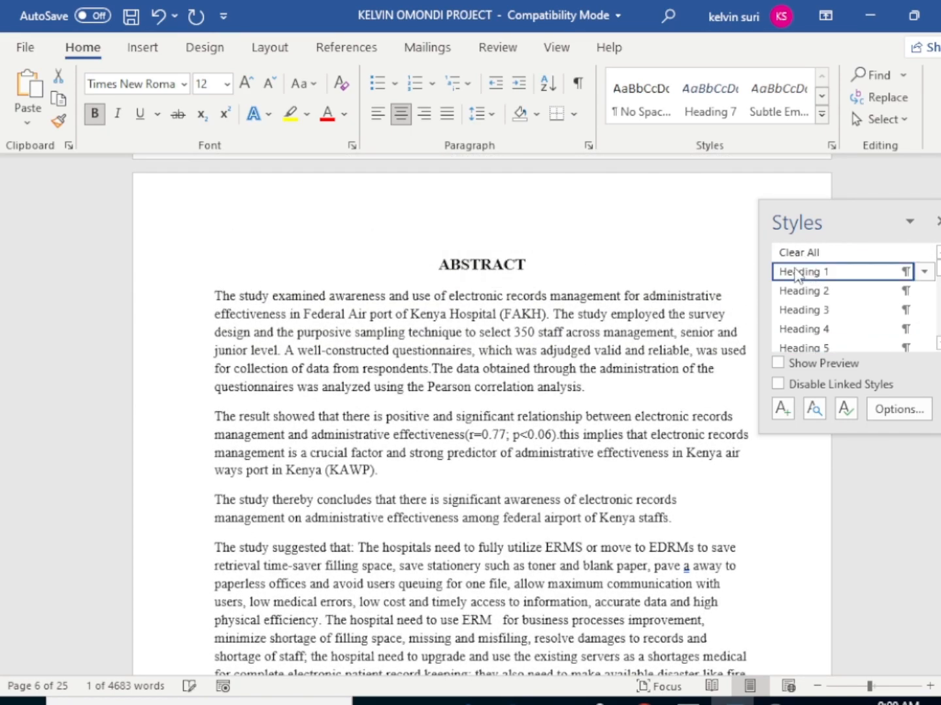
Apply the Heading 1 style to the CHAPTER ONE heading
scroll(446, 355, "down", 15)
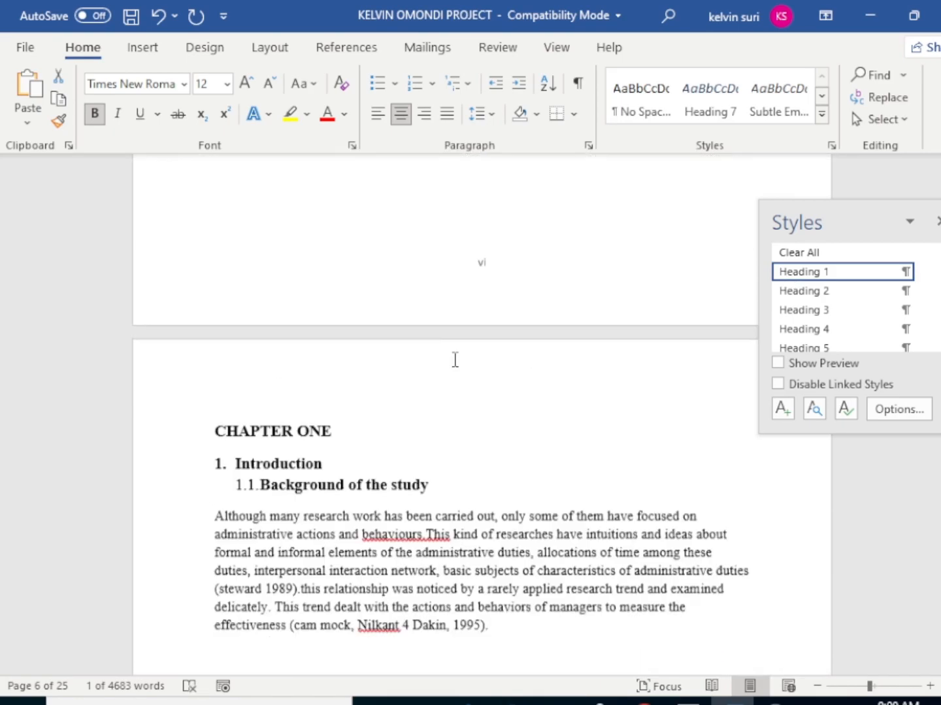
scroll(455, 360, "down", 3)
scroll(362, 325, "up", 3)
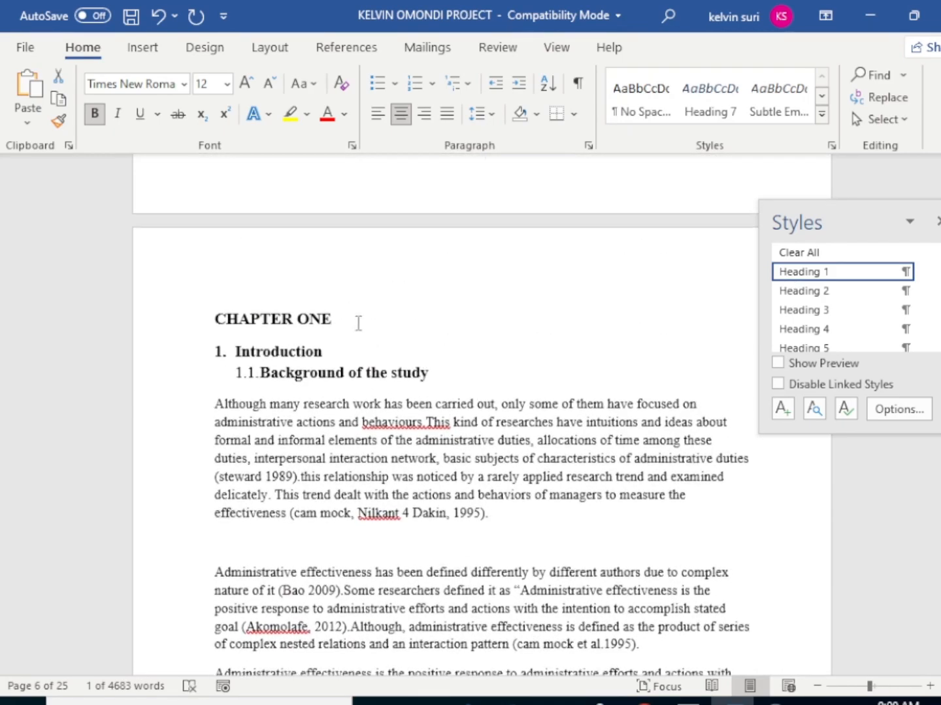
left_click_drag(330, 379, 191, 387)
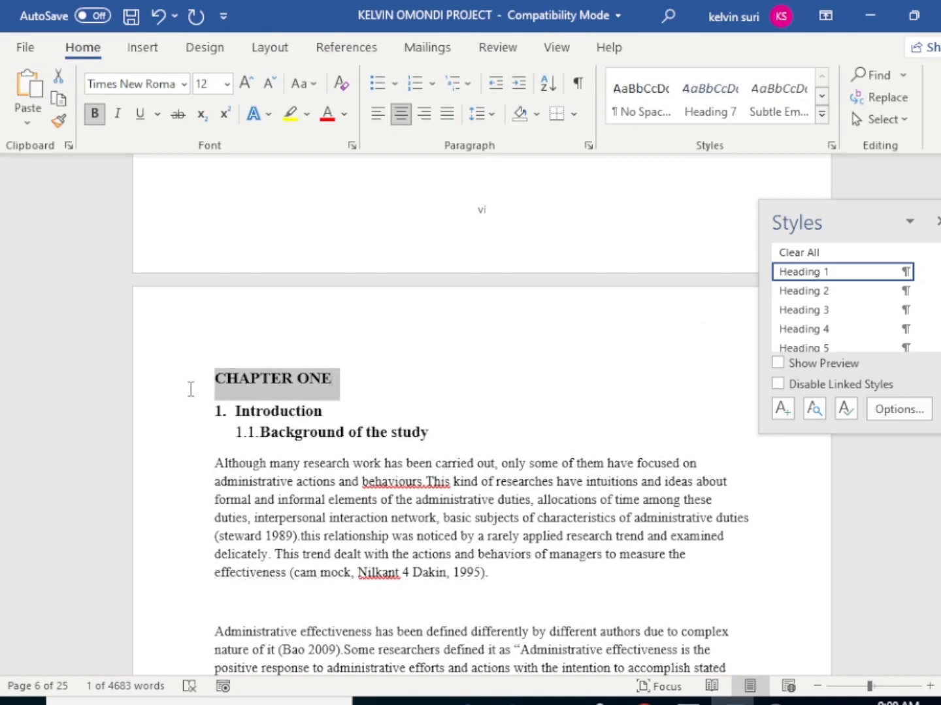
scroll(852, 302, "down", 2)
scroll(855, 301, "up", 2)
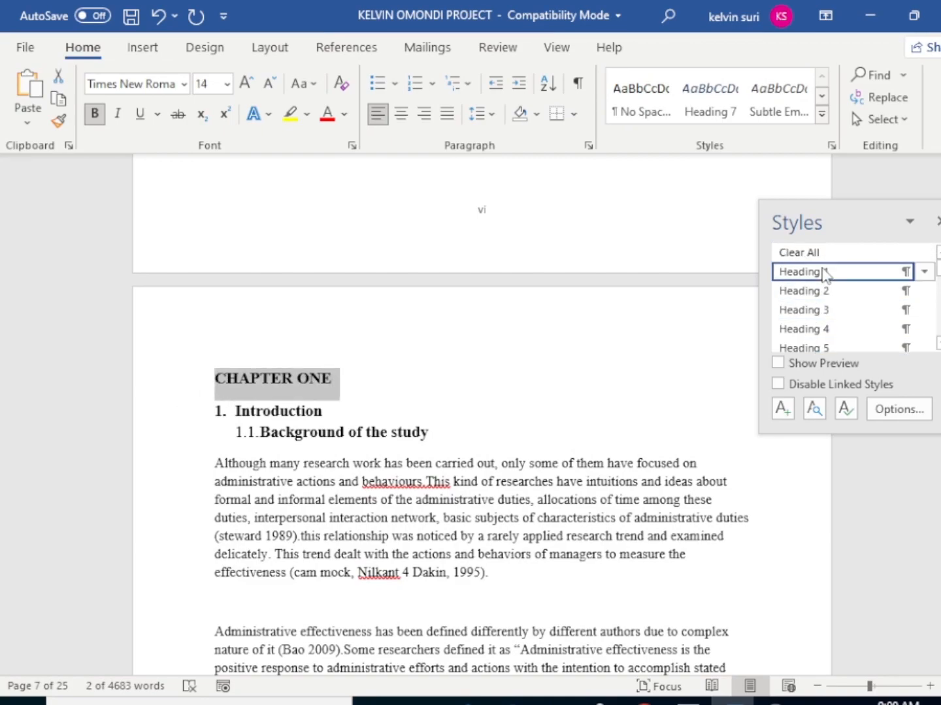
left_click(798, 274)
Apply the Heading 1 style to the Introduction heading under CHAPTER ONE
scroll(356, 309, "down", 2)
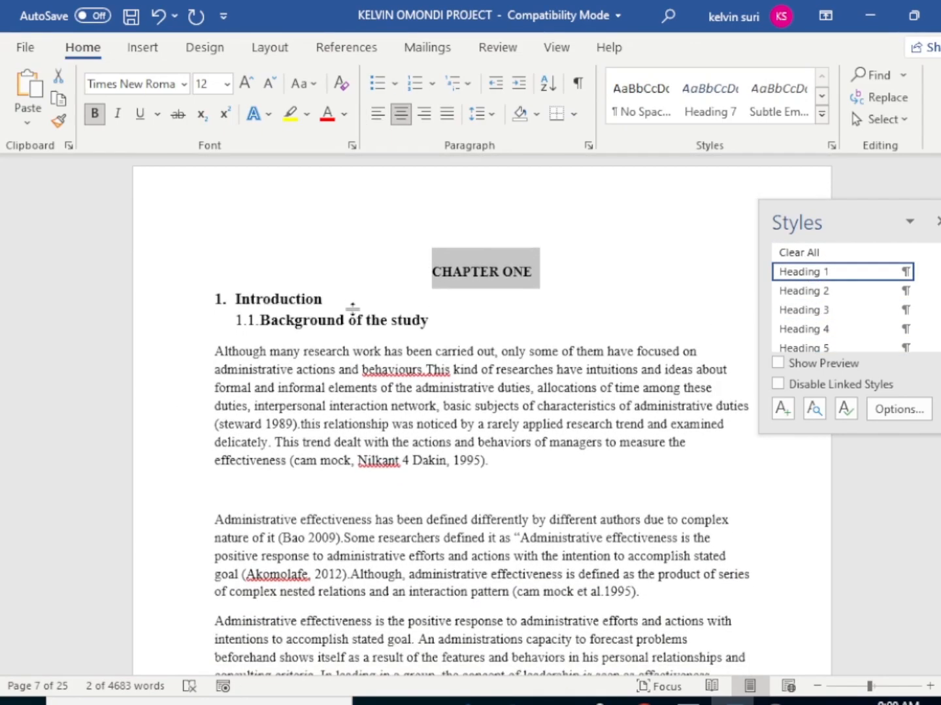
left_click_drag(328, 299, 226, 298)
scroll(851, 271, "up", 1)
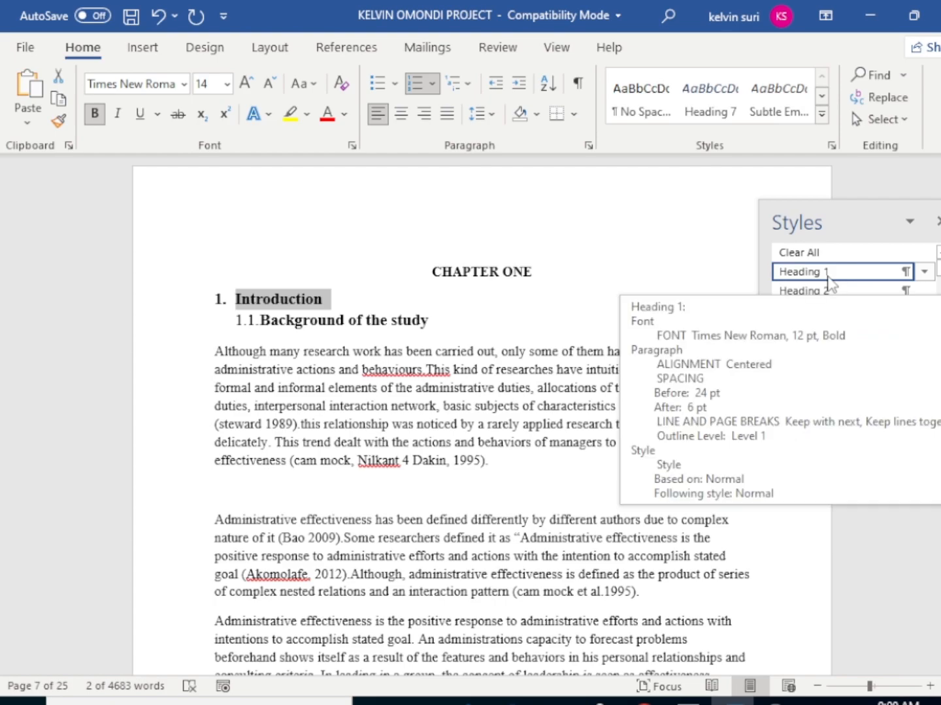
left_click(827, 274)
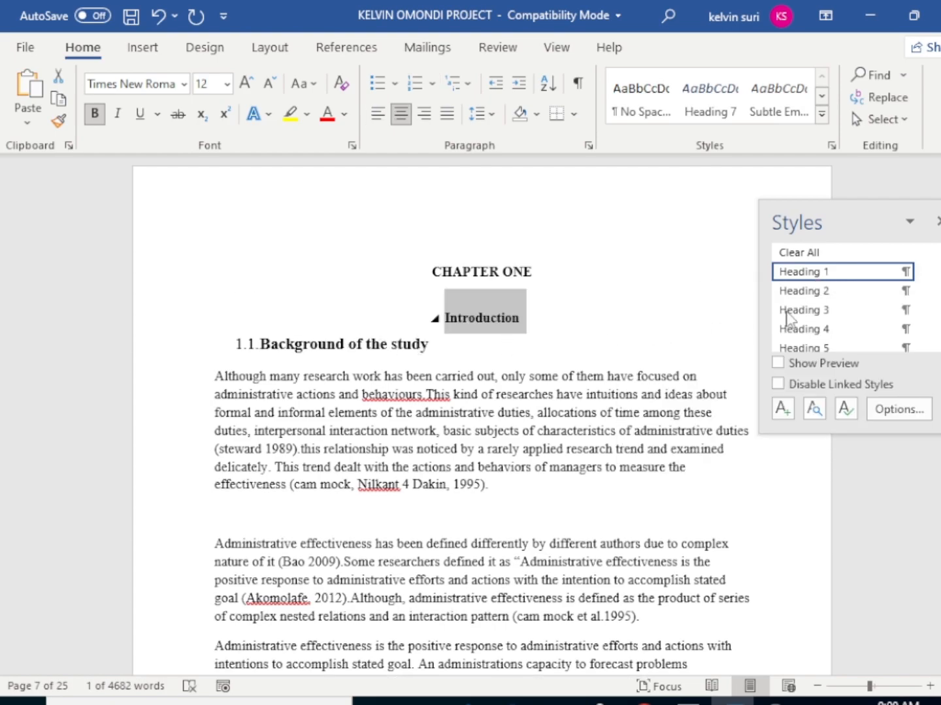
Modify the Heading 2 style to 12 pt Times New Roman and apply it to the Background of the study heading
left_click_drag(427, 343, 250, 335)
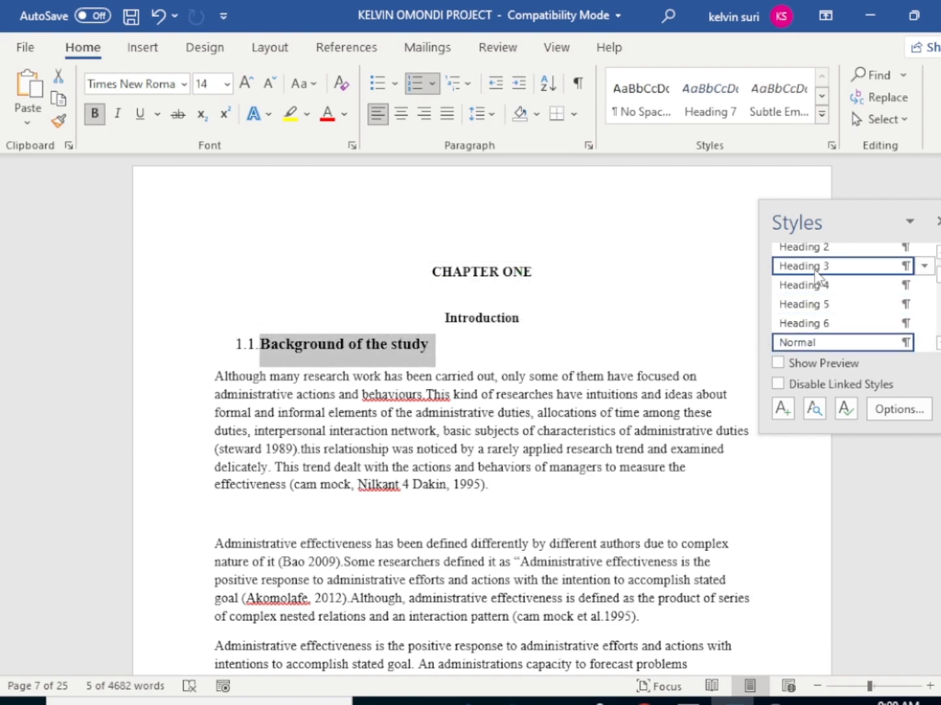
scroll(810, 277, "up", 2)
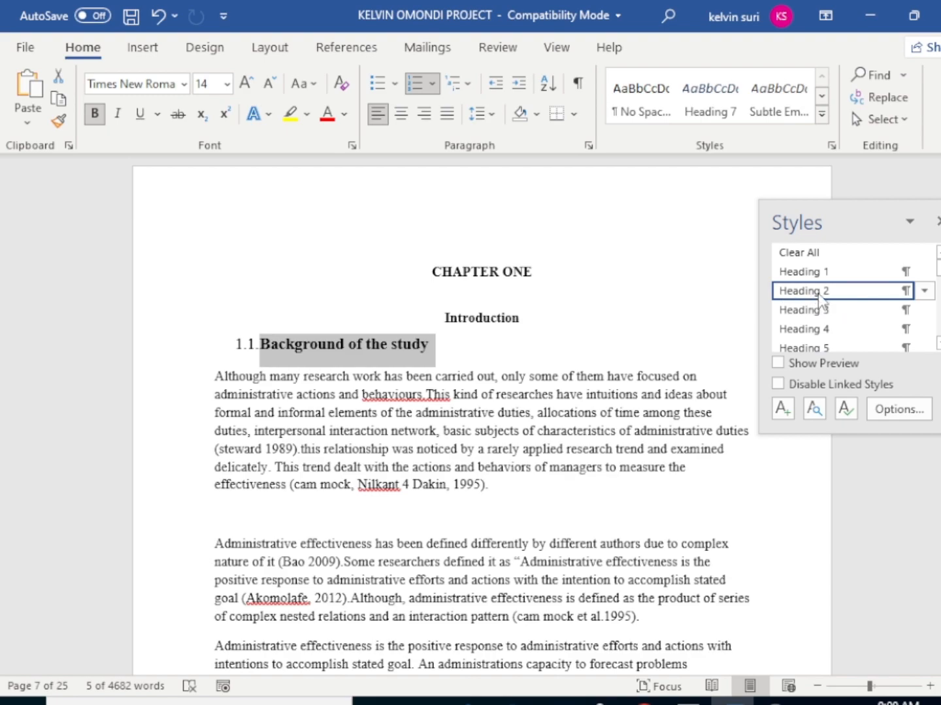
right_click(813, 295)
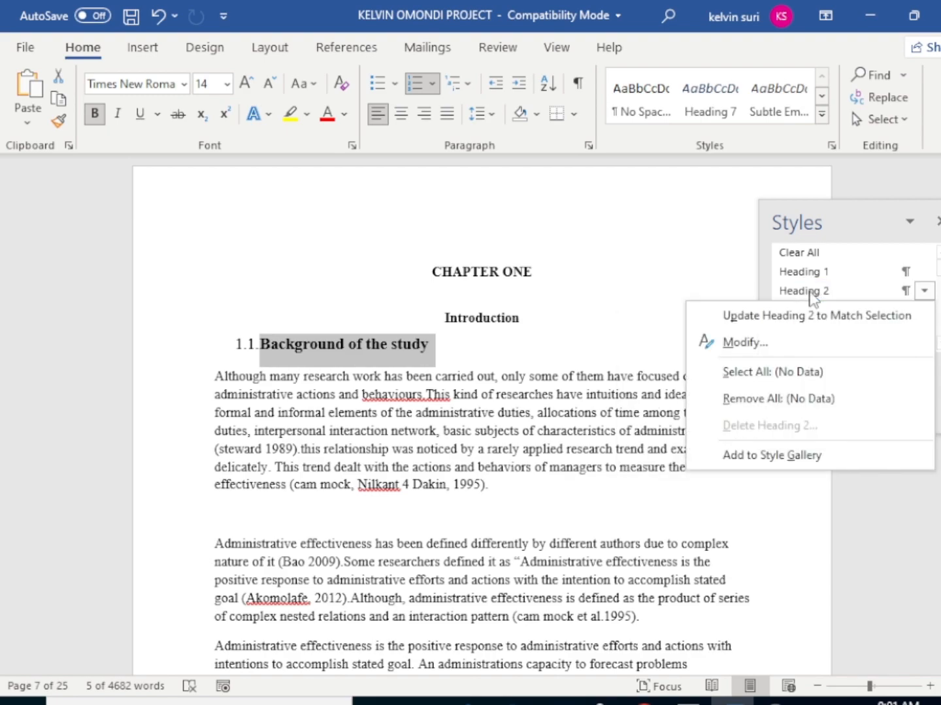
left_click(744, 342)
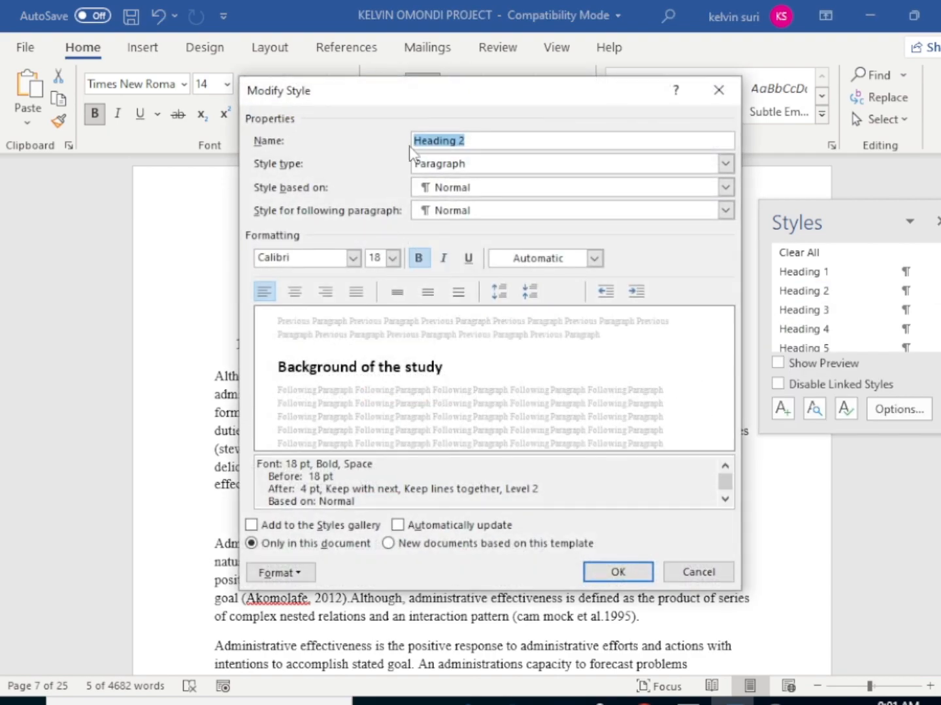
left_click(353, 258)
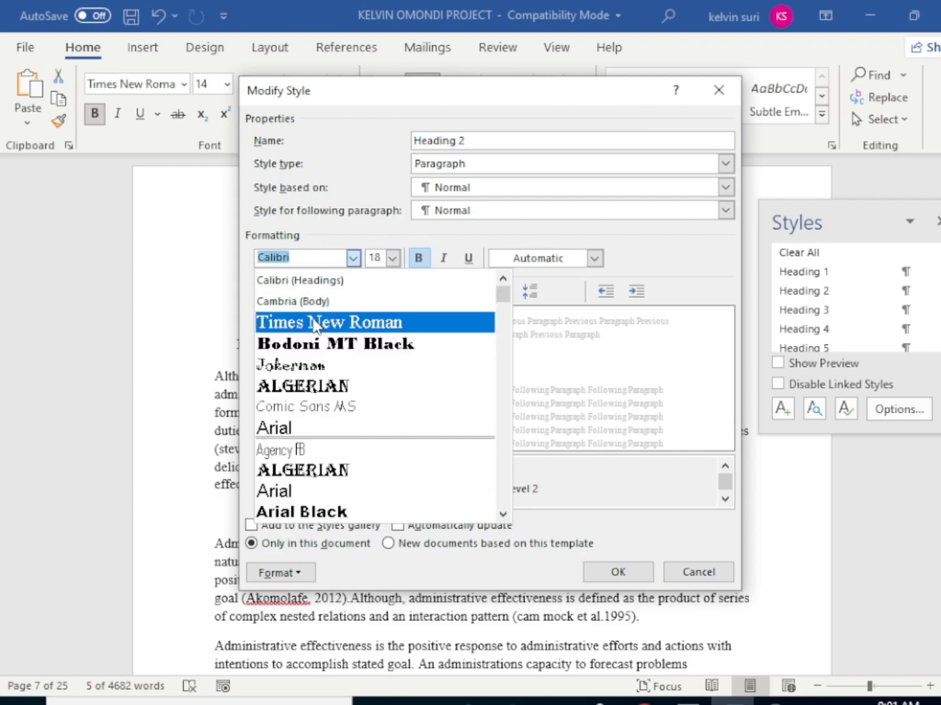
left_click(332, 322)
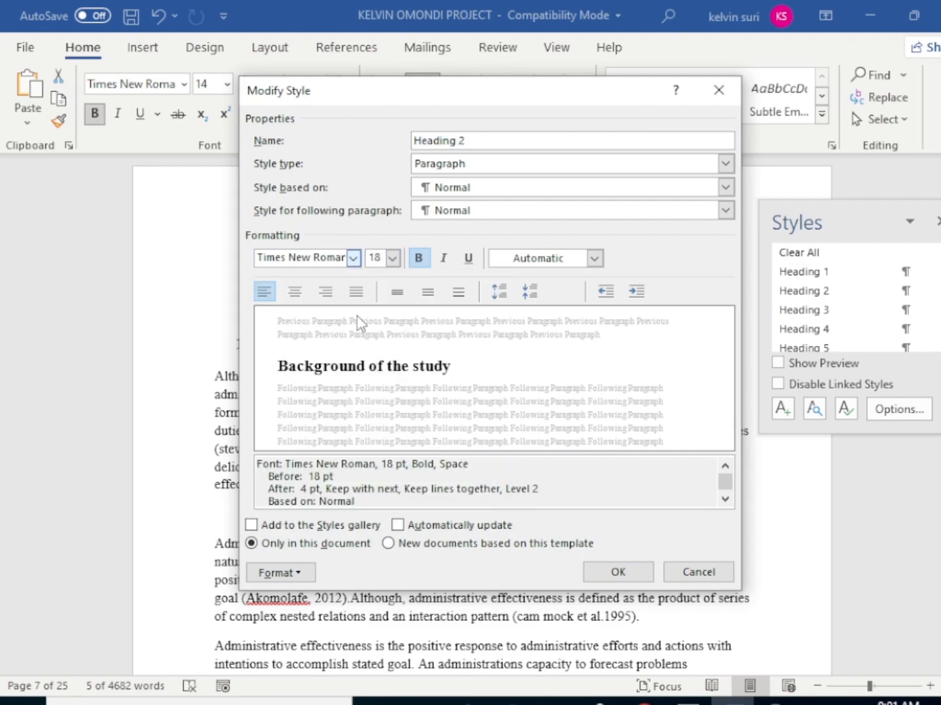
left_click(392, 258)
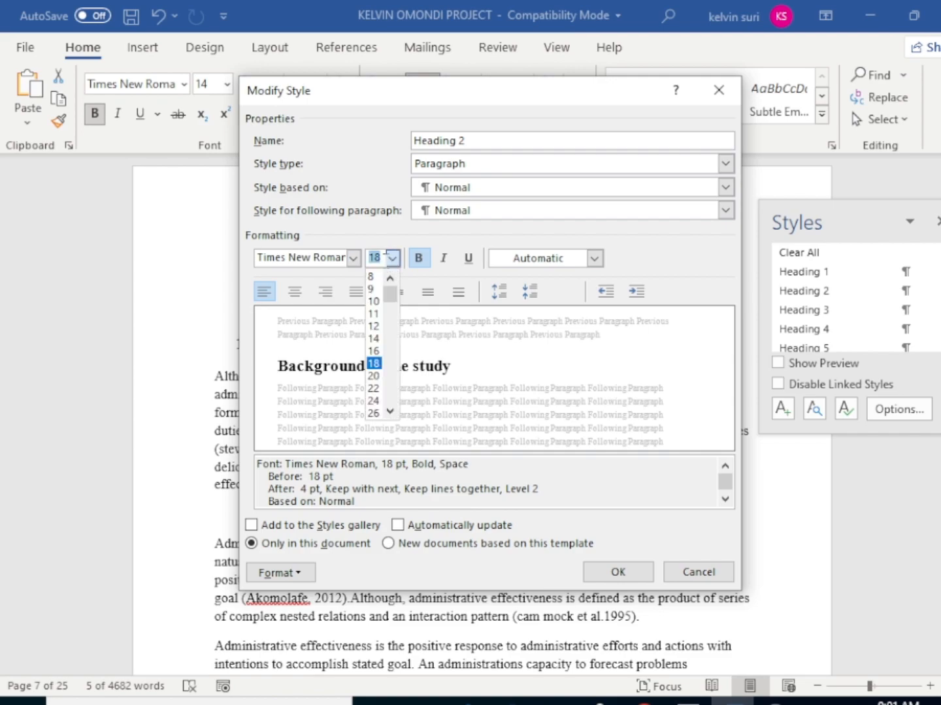
left_click(373, 326)
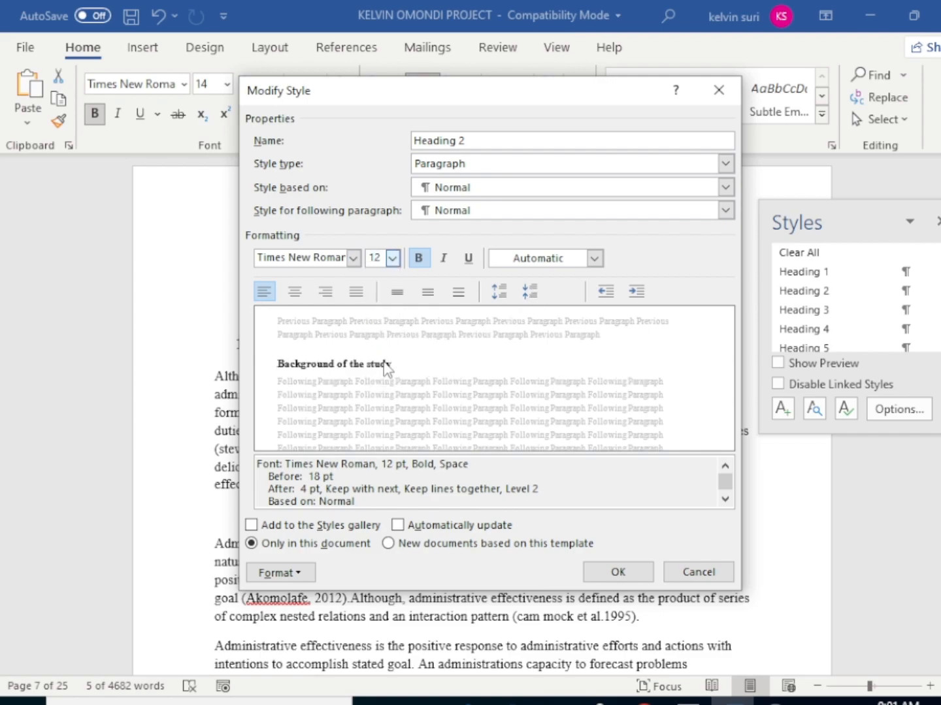
left_click(618, 572)
scroll(861, 333, "up", 2)
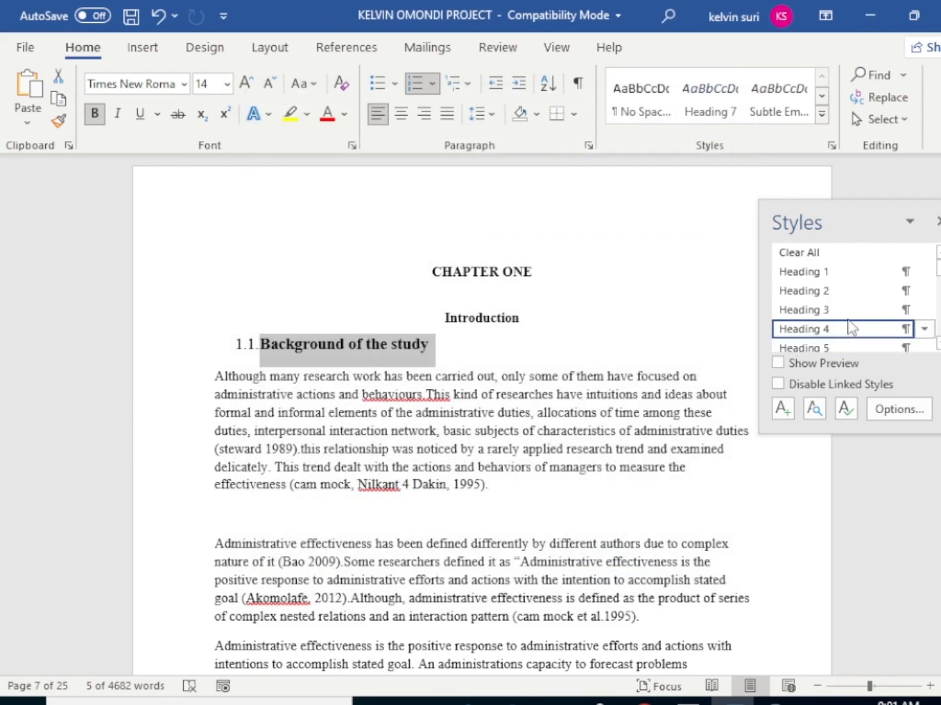
left_click(843, 291)
Apply the Heading 2 style to the 1.2 Objective of the study heading
scroll(349, 446, "down", 8)
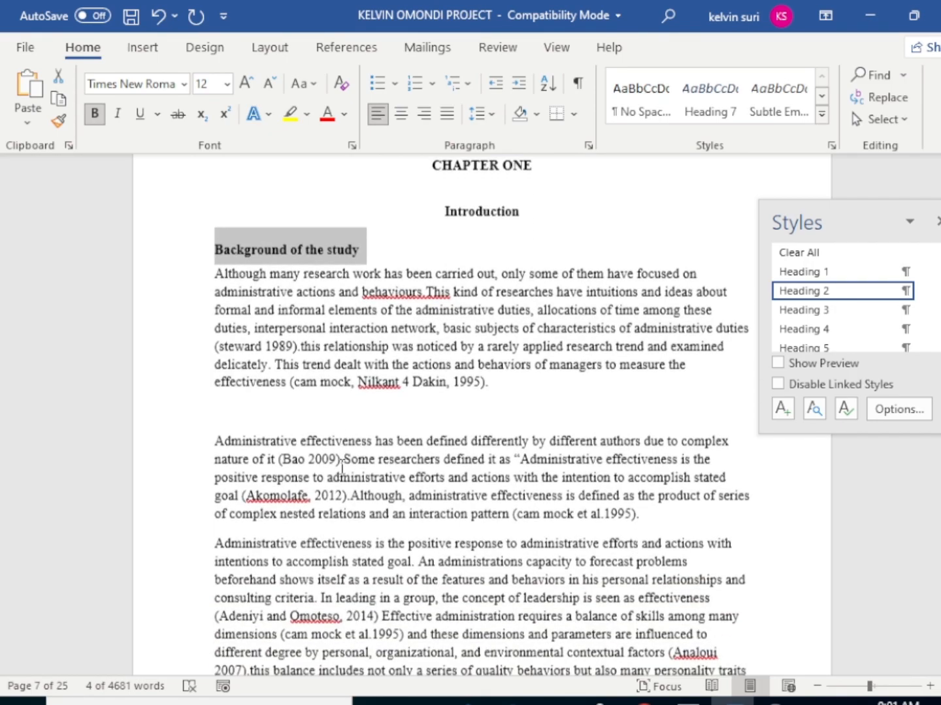
scroll(344, 456, "down", 15)
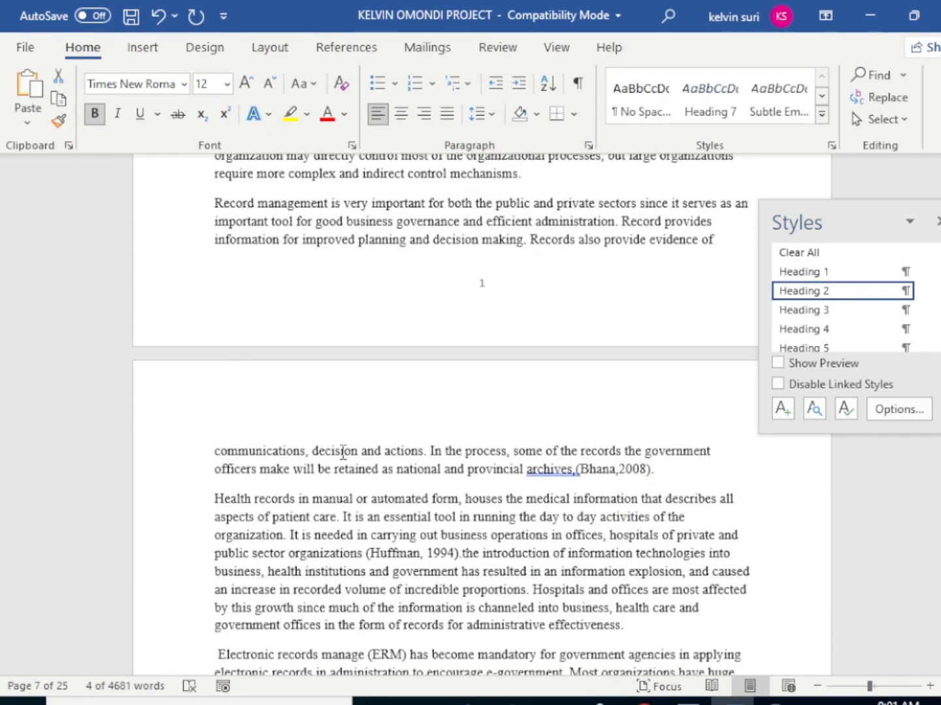
scroll(345, 455, "down", 3)
scroll(344, 441, "up", 5)
left_click_drag(396, 326, 239, 324)
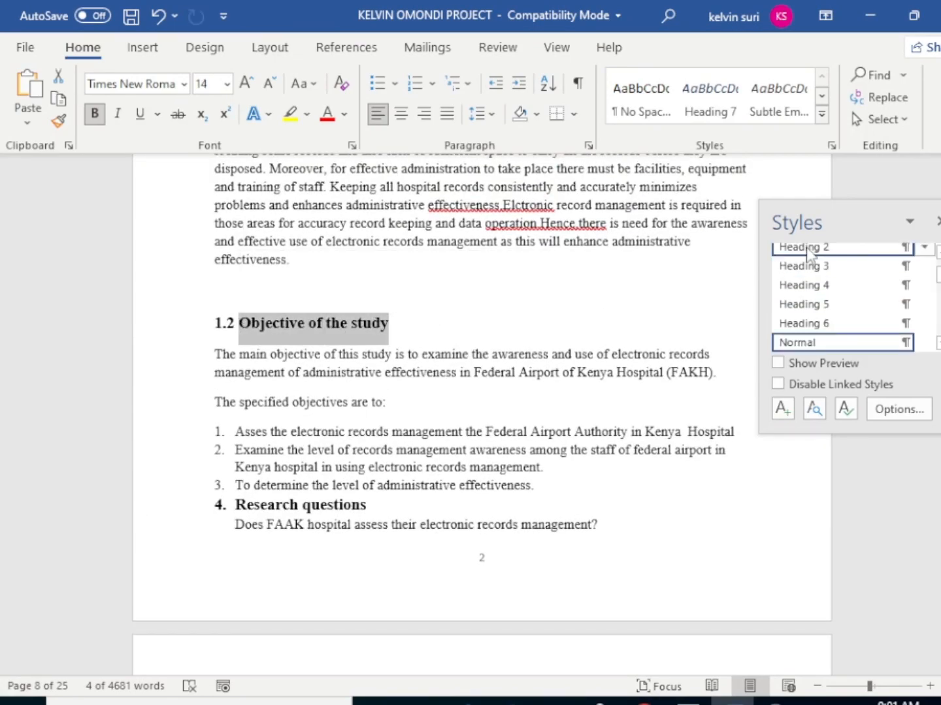
left_click(806, 248)
Apply the Heading 2 style to the Research questions and Research hypothesis headings
scroll(375, 441, "down", 2)
left_click_drag(371, 385, 235, 385)
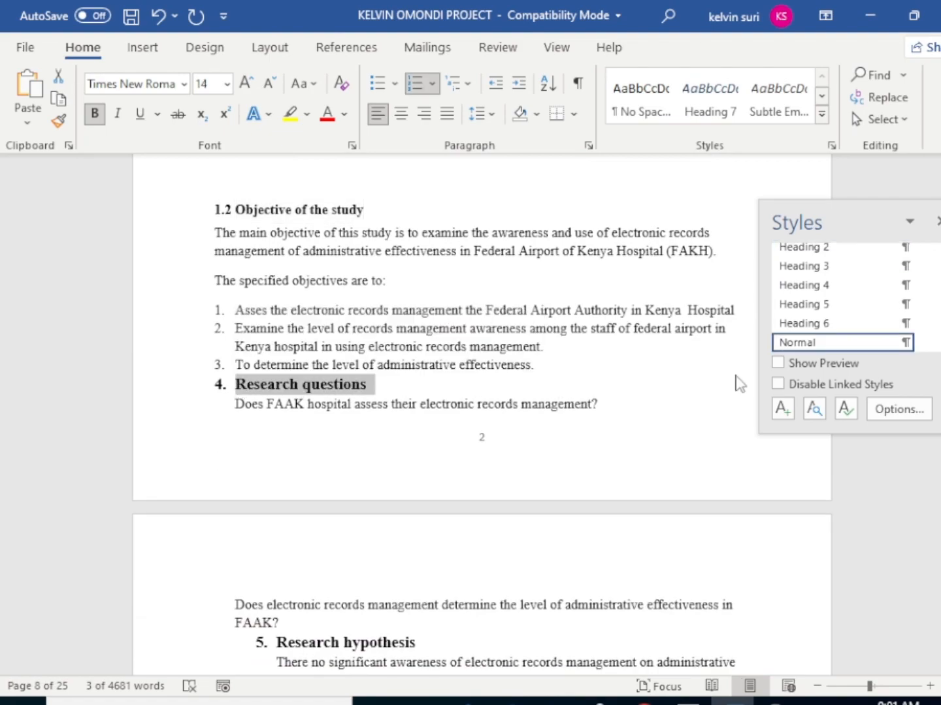
left_click(835, 248)
scroll(545, 465, "down", 1)
scroll(544, 465, "down", 4)
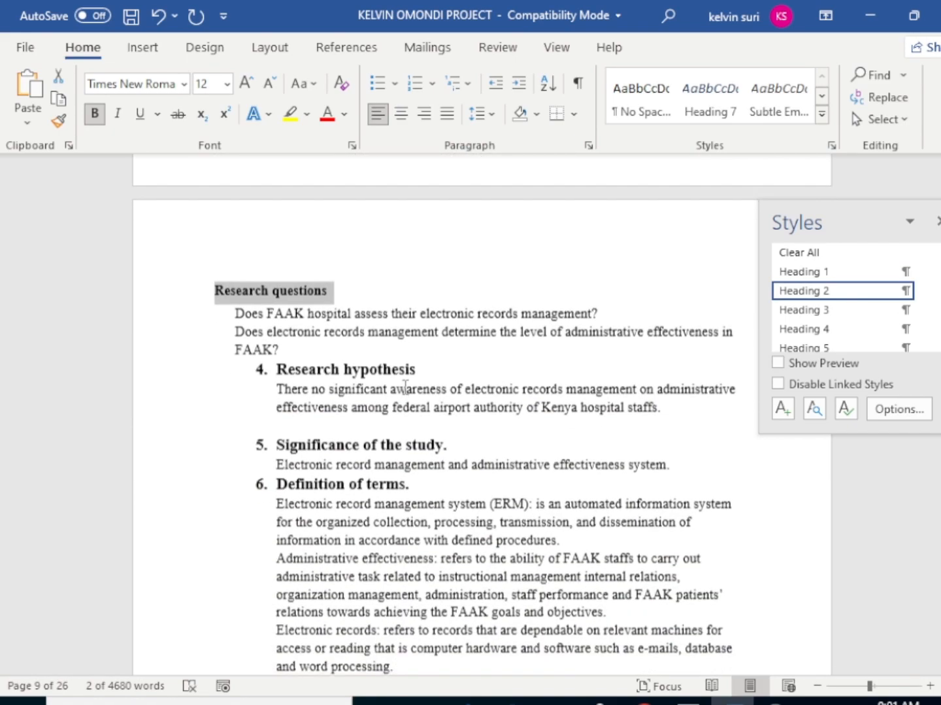
left_click_drag(421, 363, 271, 364)
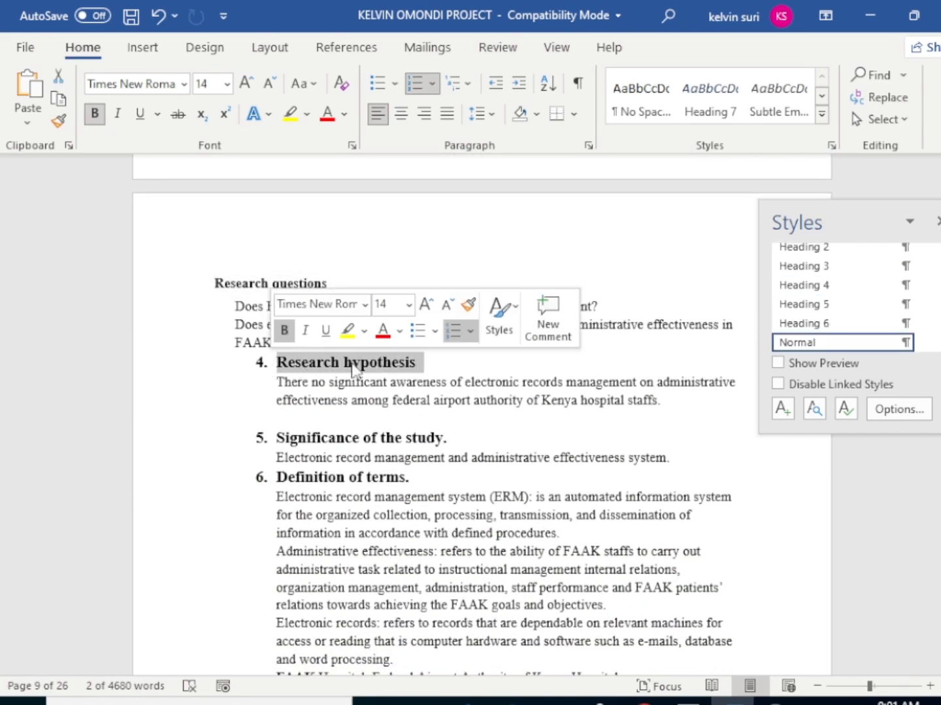
left_click(808, 250)
Apply the Heading 2 style to the Significance of the study heading
scroll(489, 346, "down", 3)
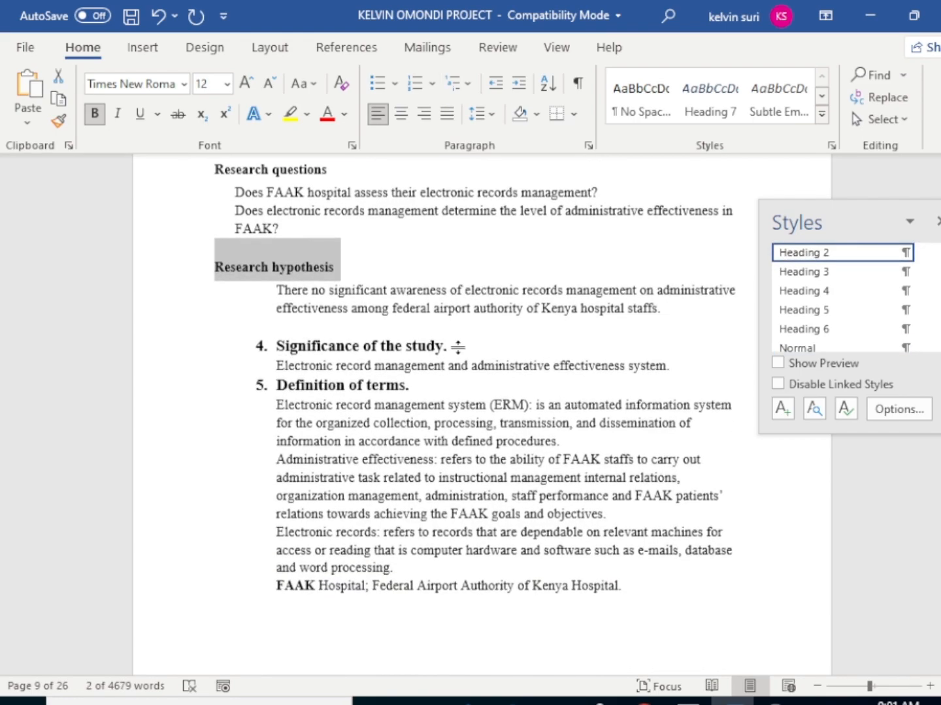
left_click_drag(432, 338, 276, 339)
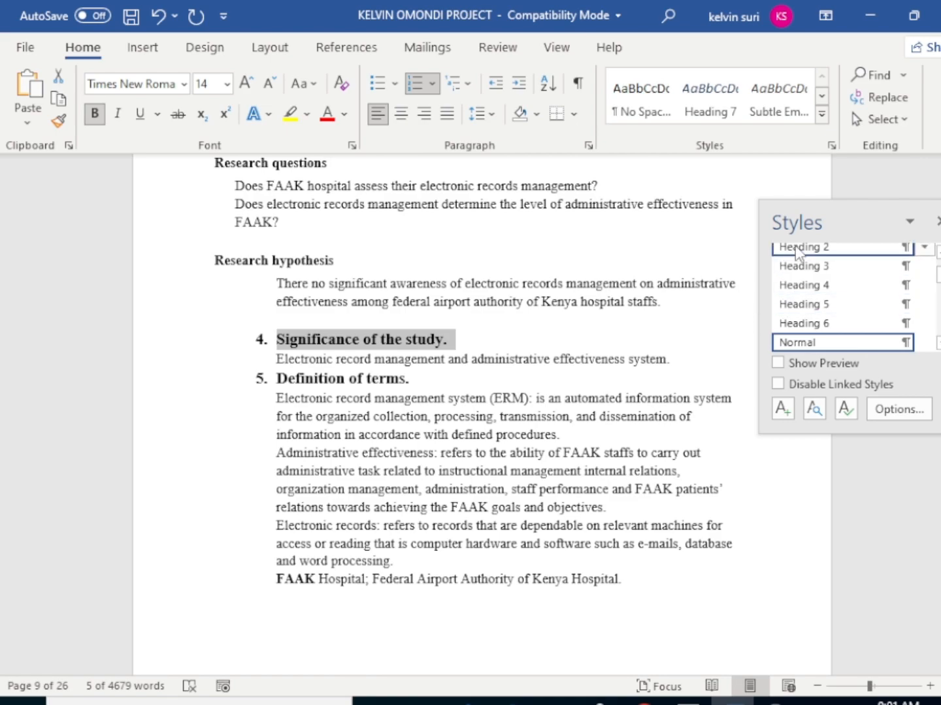
left_click(797, 252)
Select the Definition of terms heading together with the bold word FAAK and apply the Heading 2 style to both
scroll(403, 343, "down", 4)
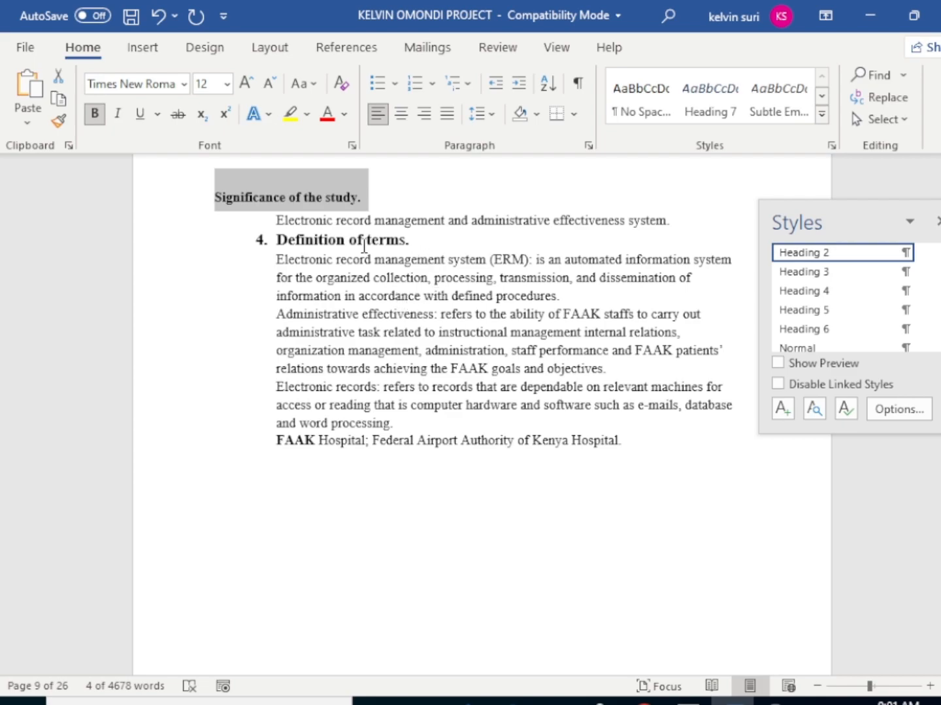
left_click_drag(413, 241, 280, 245)
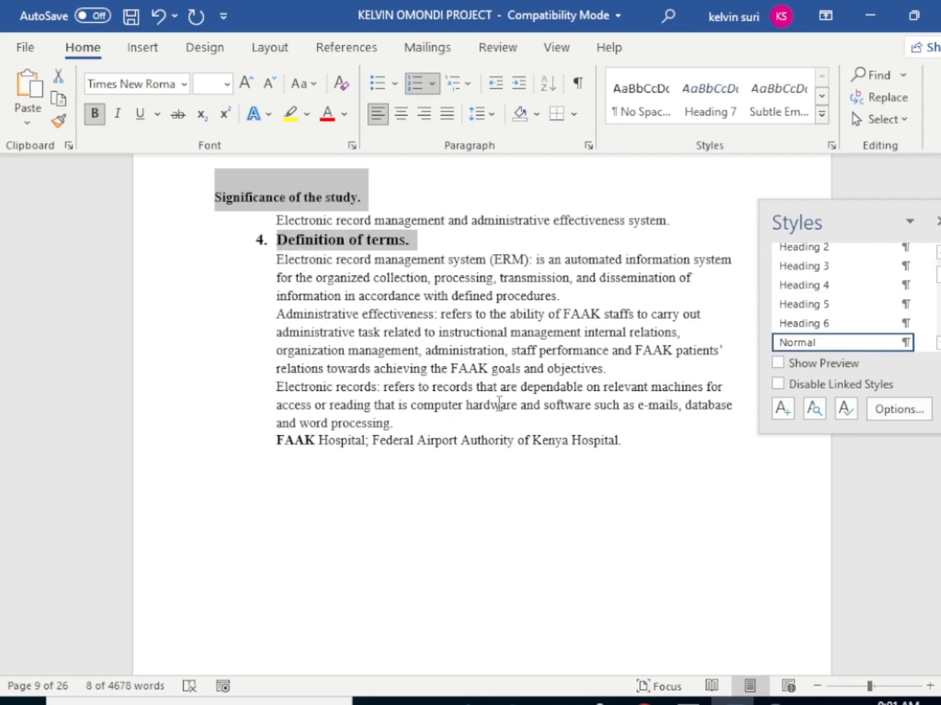
left_click_drag(317, 444, 268, 441)
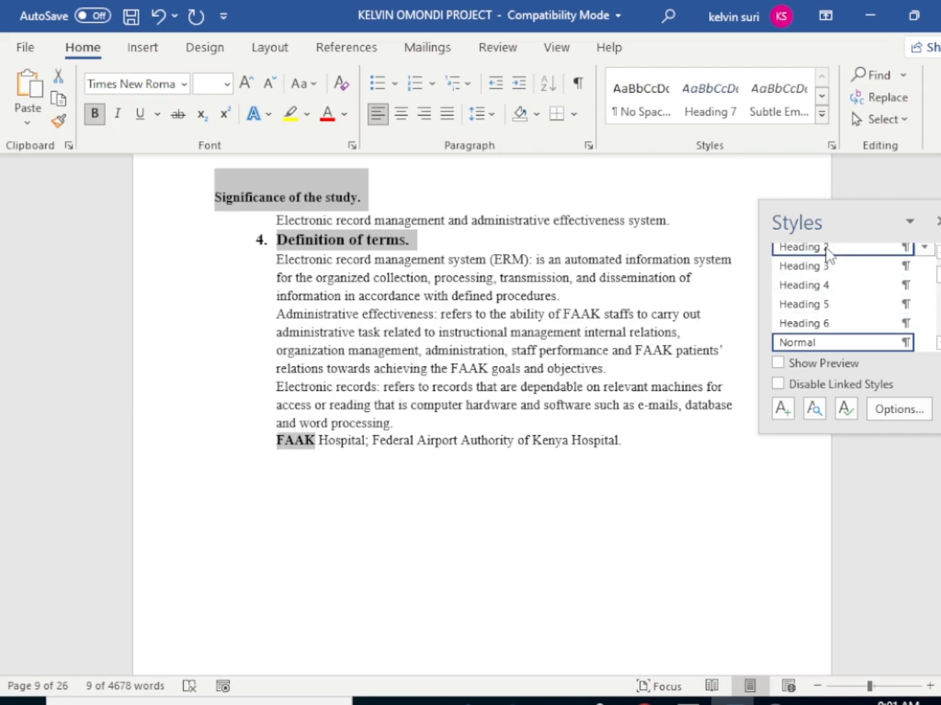
left_click(803, 248)
Apply the Heading 1 style to the CHAPTER TWO; REVIEW OF RELATED LITERATURE heading
scroll(432, 458, "down", 5)
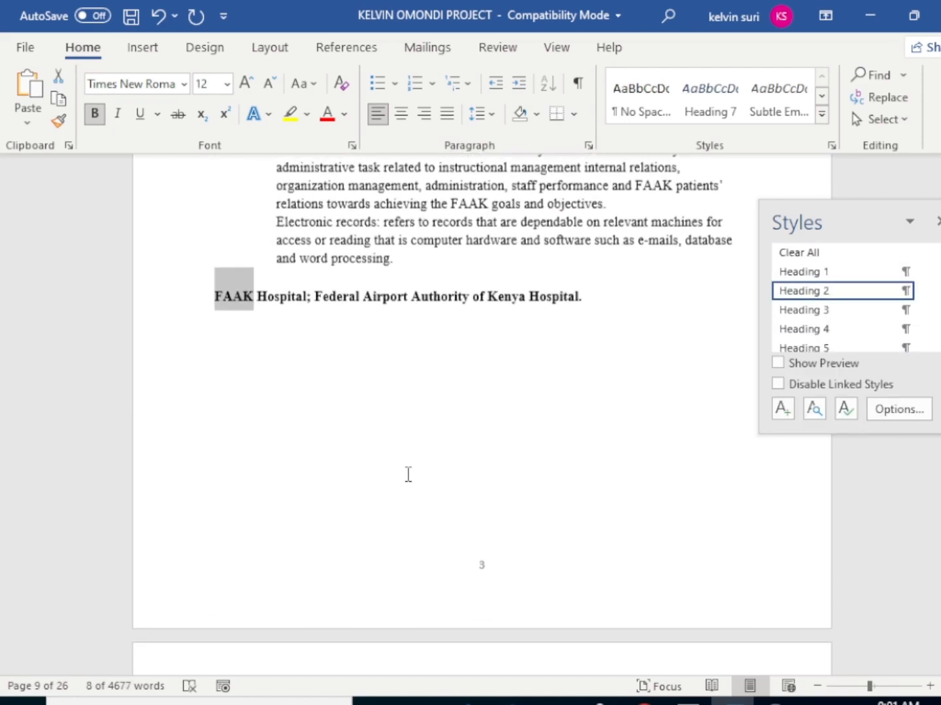
scroll(412, 530, "down", 10)
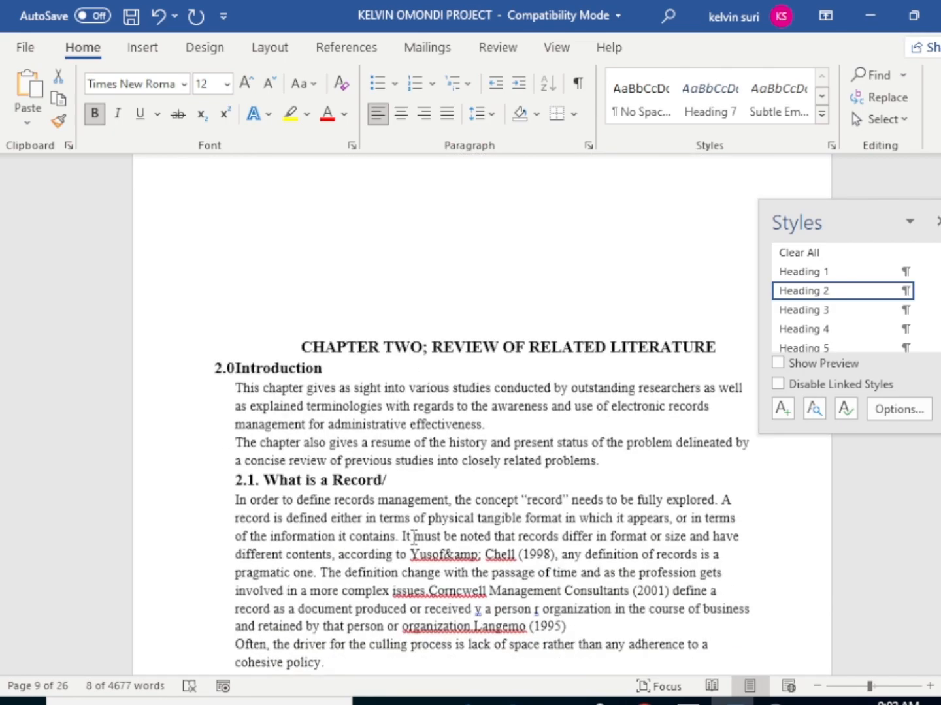
scroll(717, 360, "up", 2)
left_click_drag(719, 378, 298, 387)
scroll(804, 305, "down", 1)
scroll(851, 310, "up", 1)
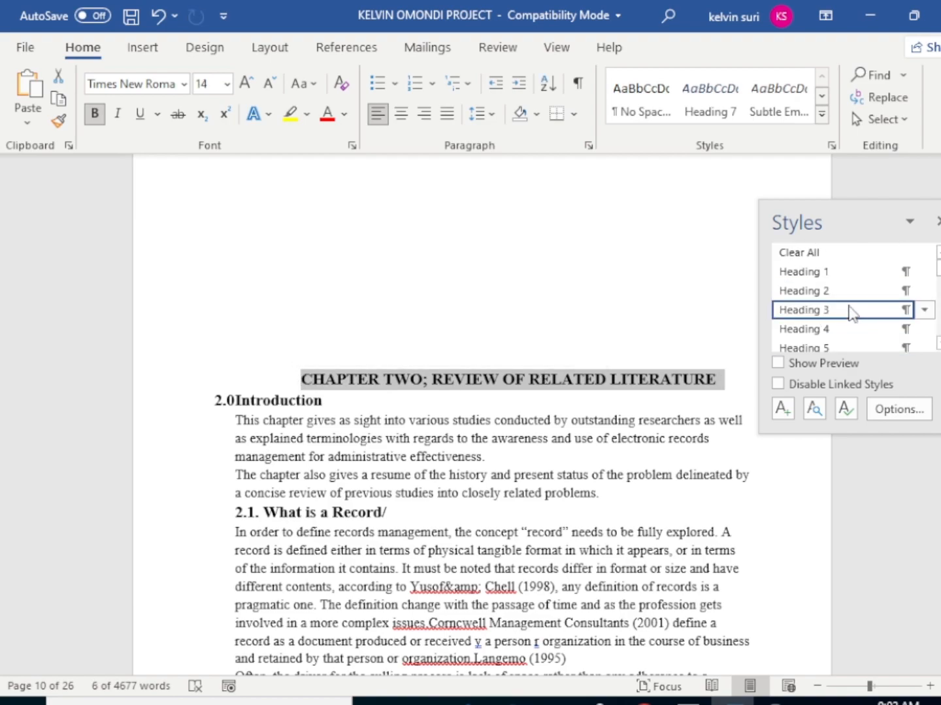
left_click(810, 273)
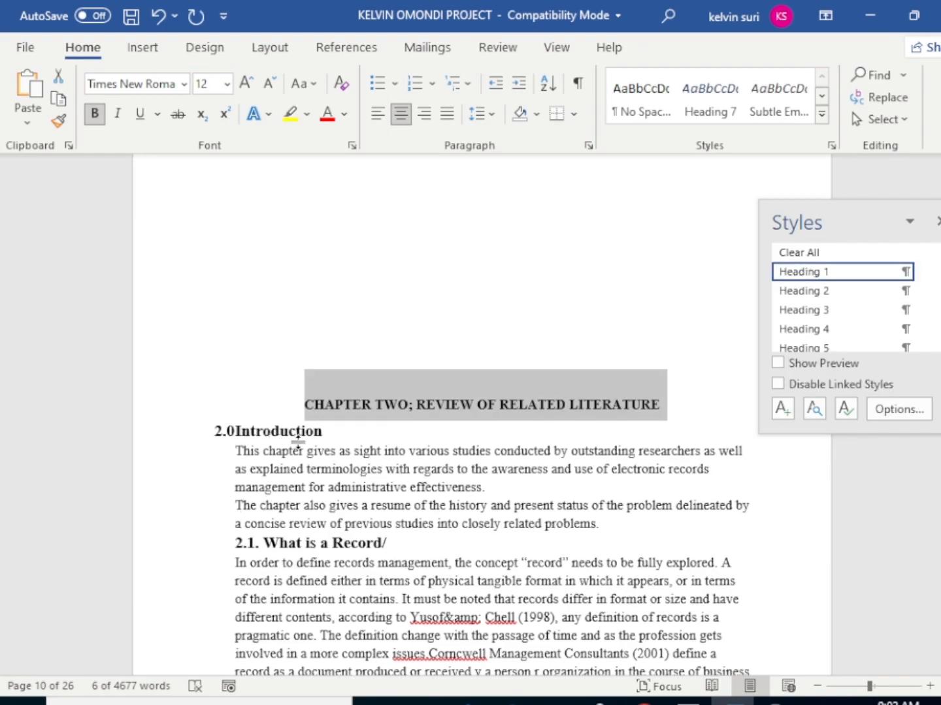
Apply the Heading 2 style to the Introduction and What is a Record/ headings in CHAPTER TWO
left_click_drag(323, 434, 237, 437)
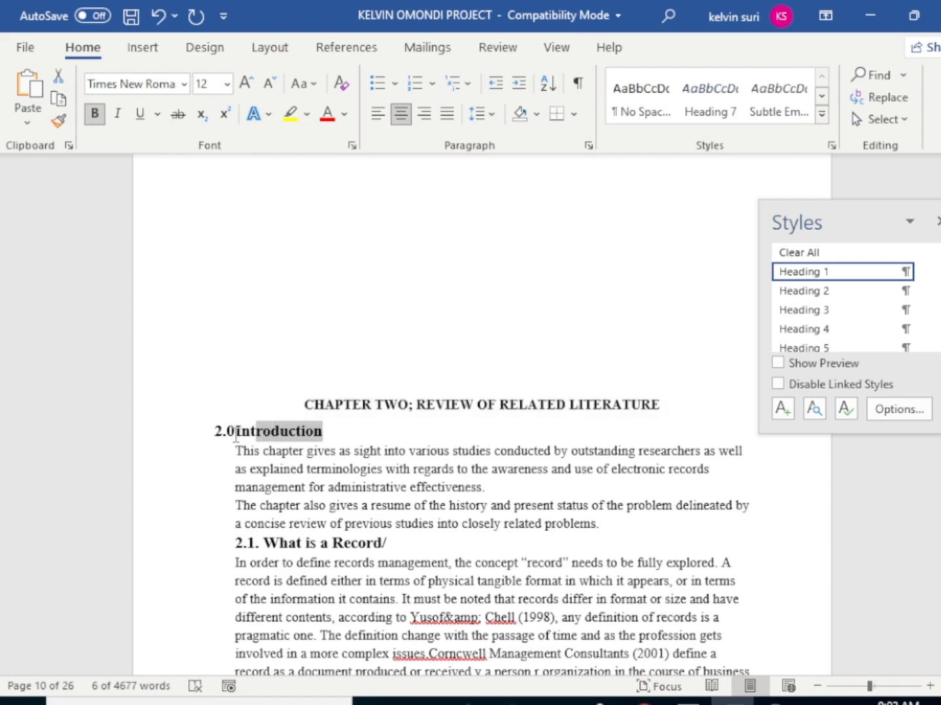
left_click(802, 248)
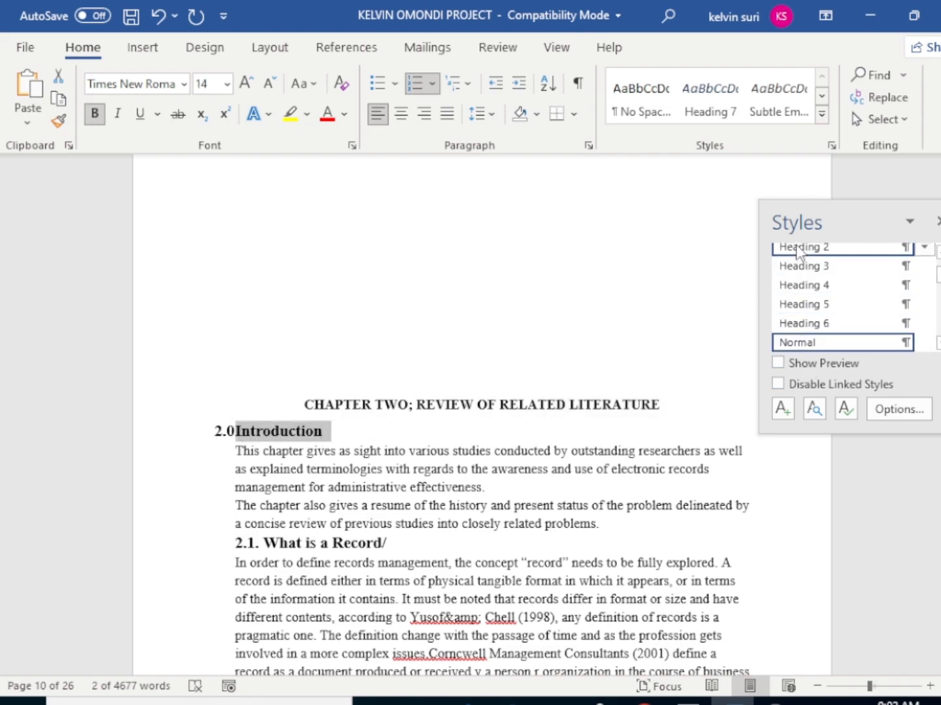
left_click_drag(386, 559, 264, 558)
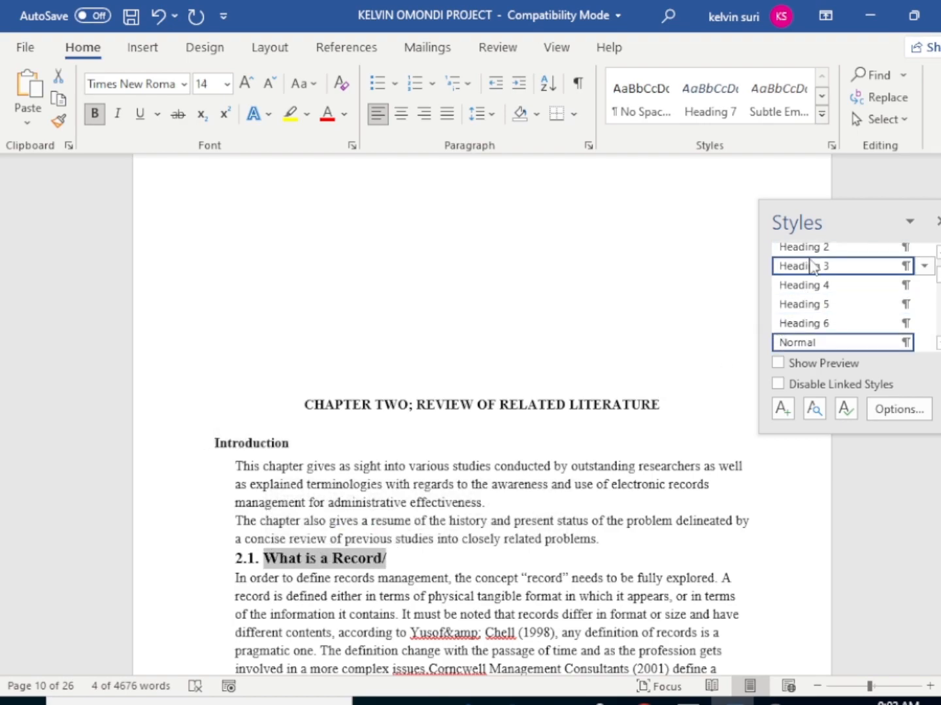
left_click(808, 249)
Apply the Heading 2 style to the 2.2 Records Management heading
scroll(416, 506, "down", 4)
scroll(416, 507, "down", 3)
left_click_drag(412, 421, 256, 426)
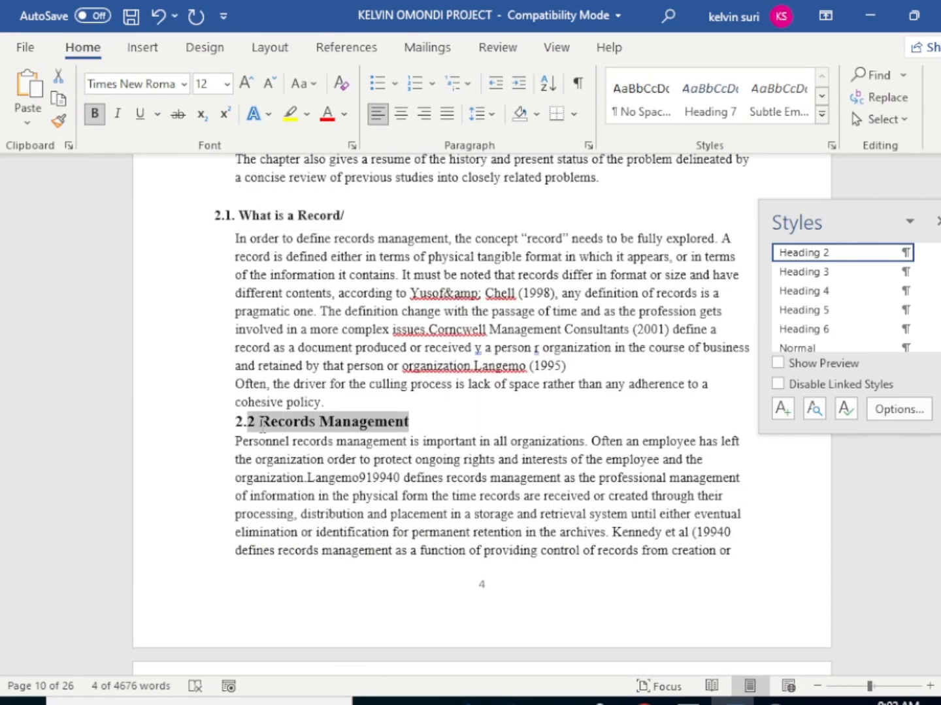
left_click(820, 250)
Apply the Heading 2 style to the 2.3 The role of records management in an organization heading
scroll(421, 512, "down", 6)
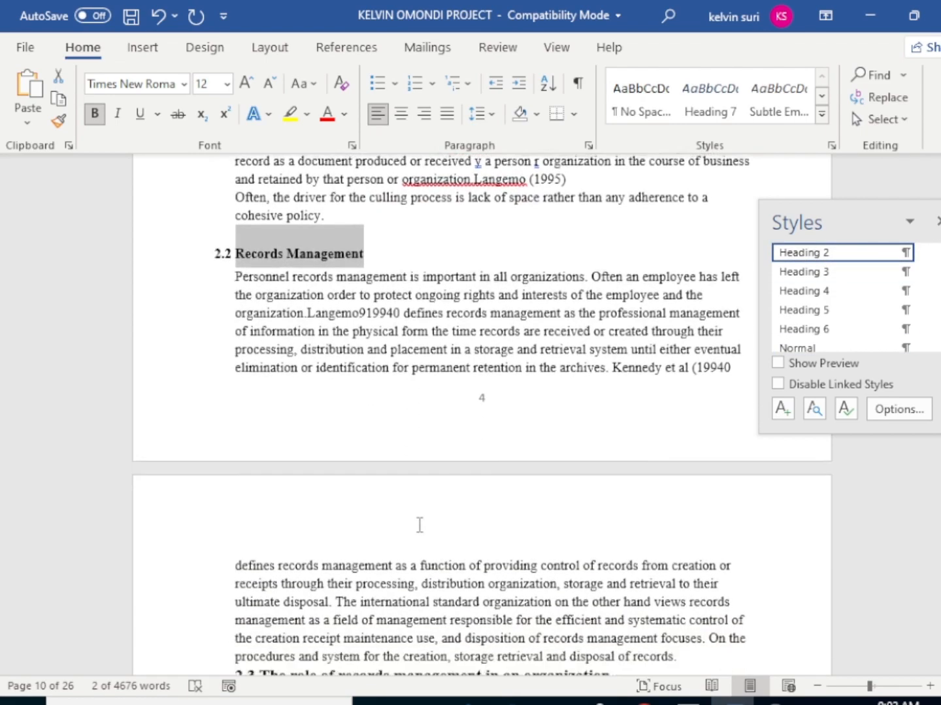
scroll(419, 520, "down", 2)
left_click_drag(628, 384, 297, 384)
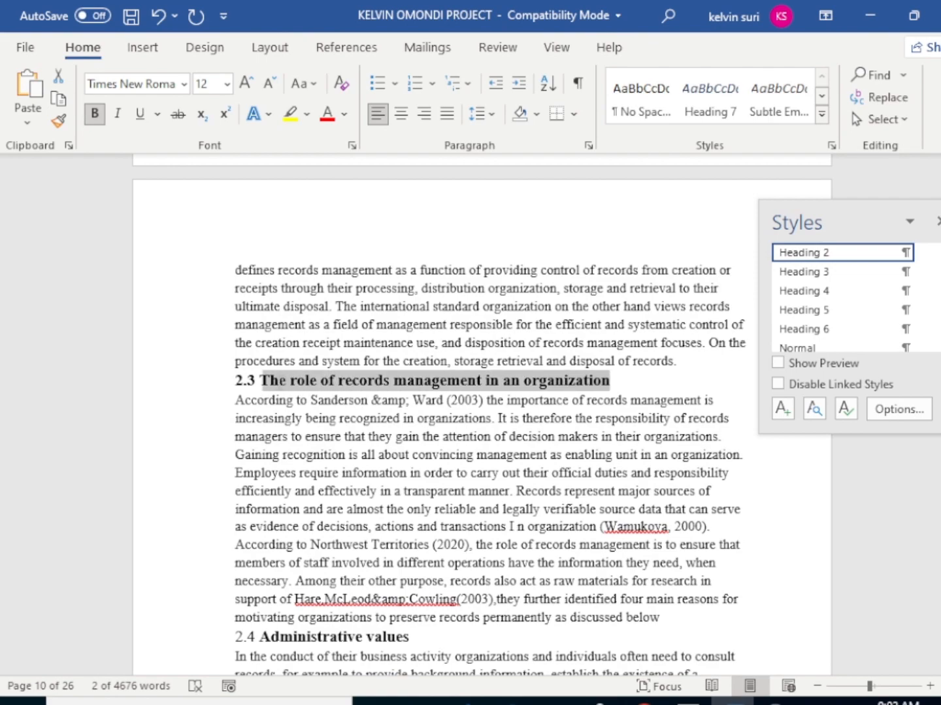
left_click(802, 252)
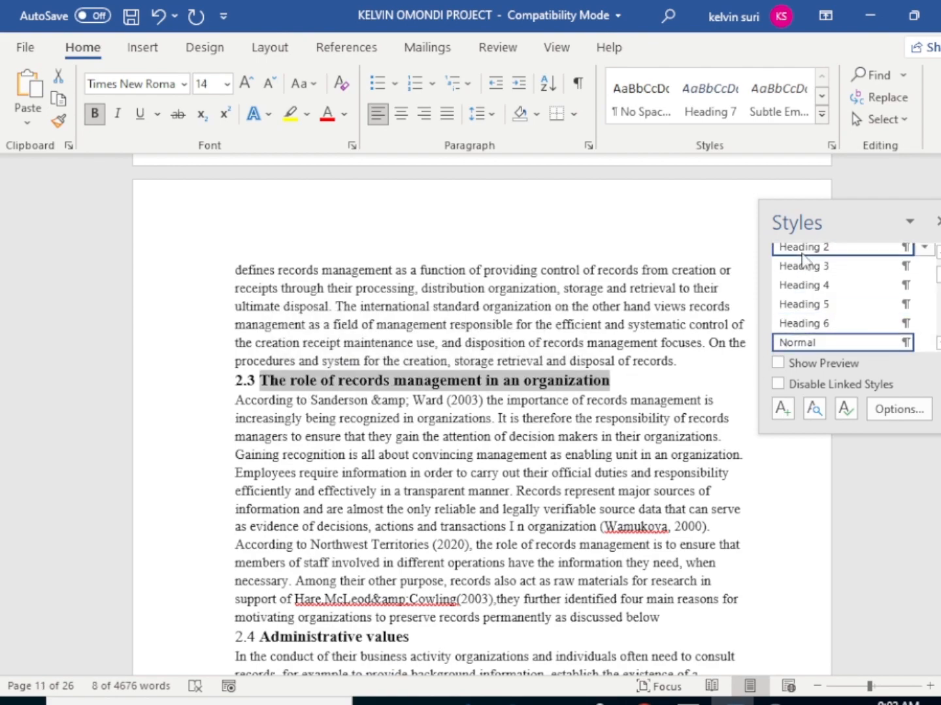
Select the Administrative values, Legal value and Information value headings together and apply the Heading 2 style to all three
scroll(418, 497, "down", 4)
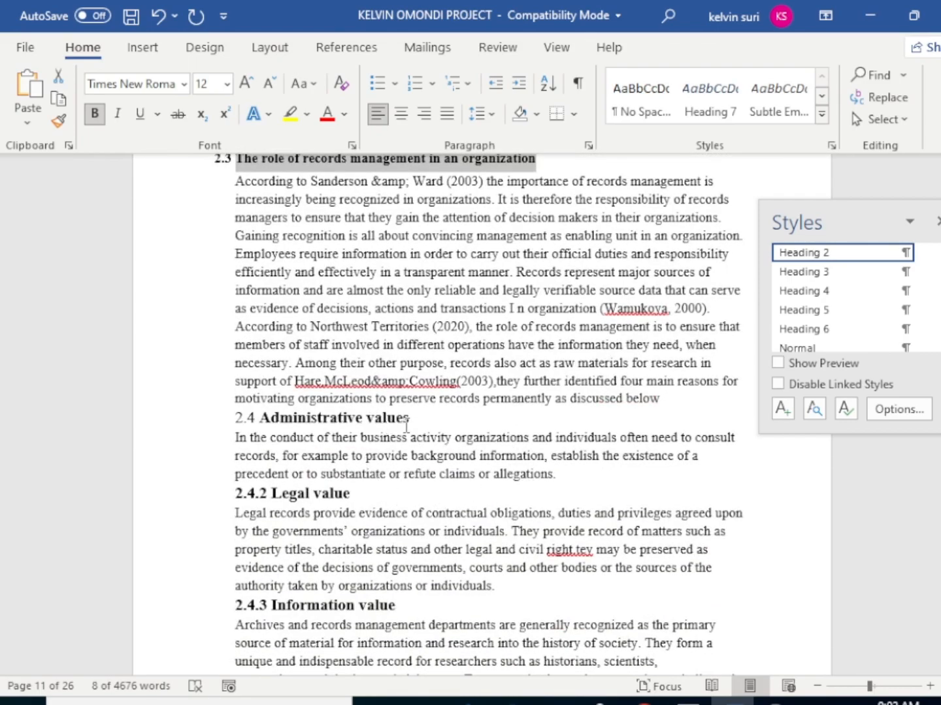
left_click_drag(267, 412, 258, 415)
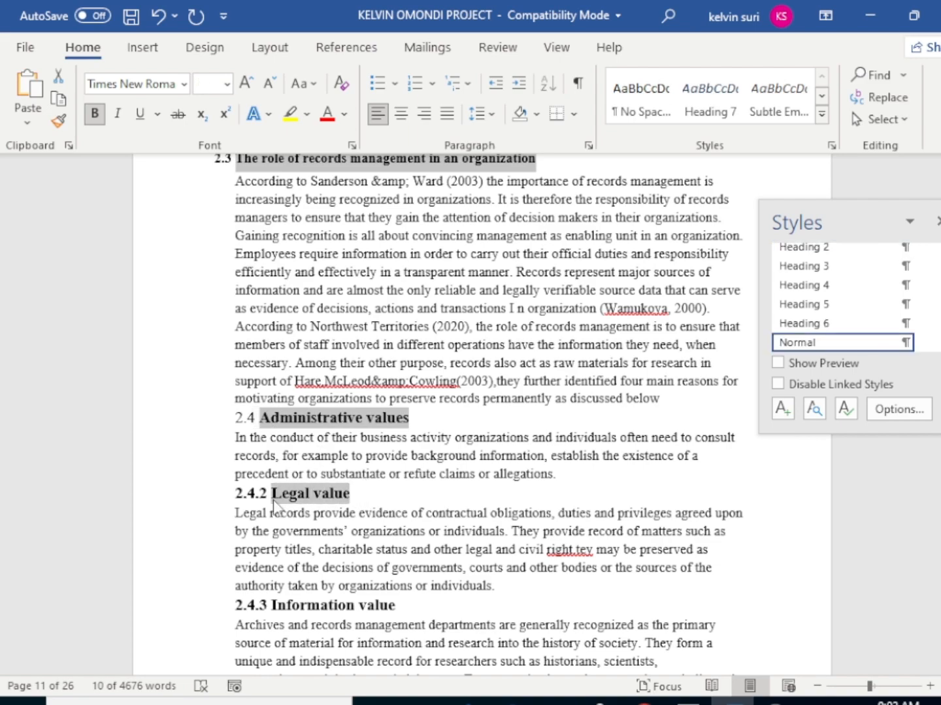
left_click_drag(309, 608, 290, 605)
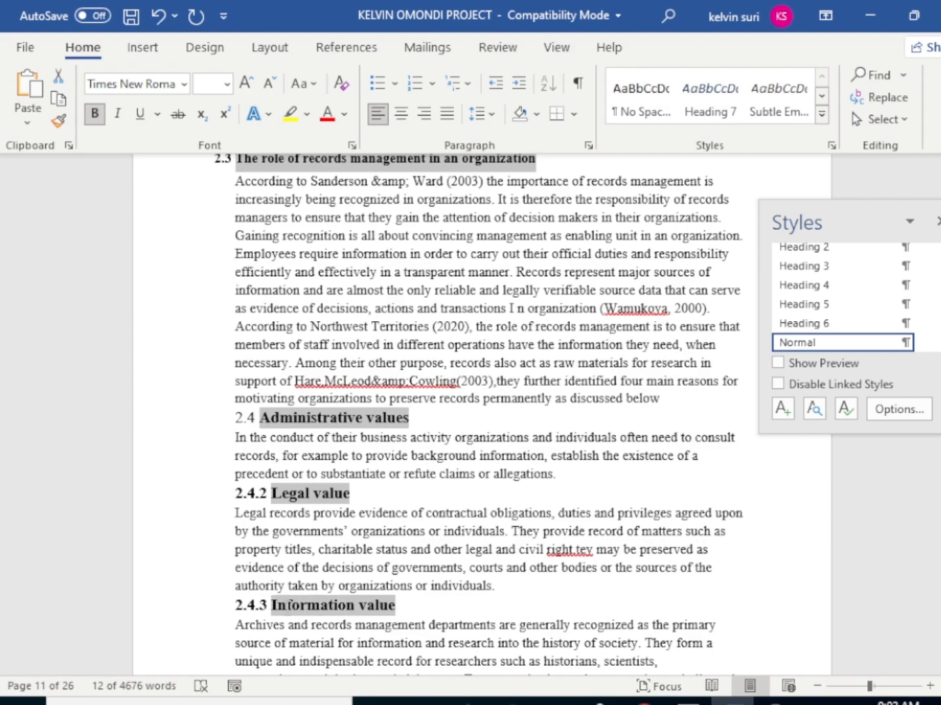
left_click(817, 250)
Apply the Heading 2 style to the 2.5. The nature of the records management functions heading
scroll(551, 501, "down", 6)
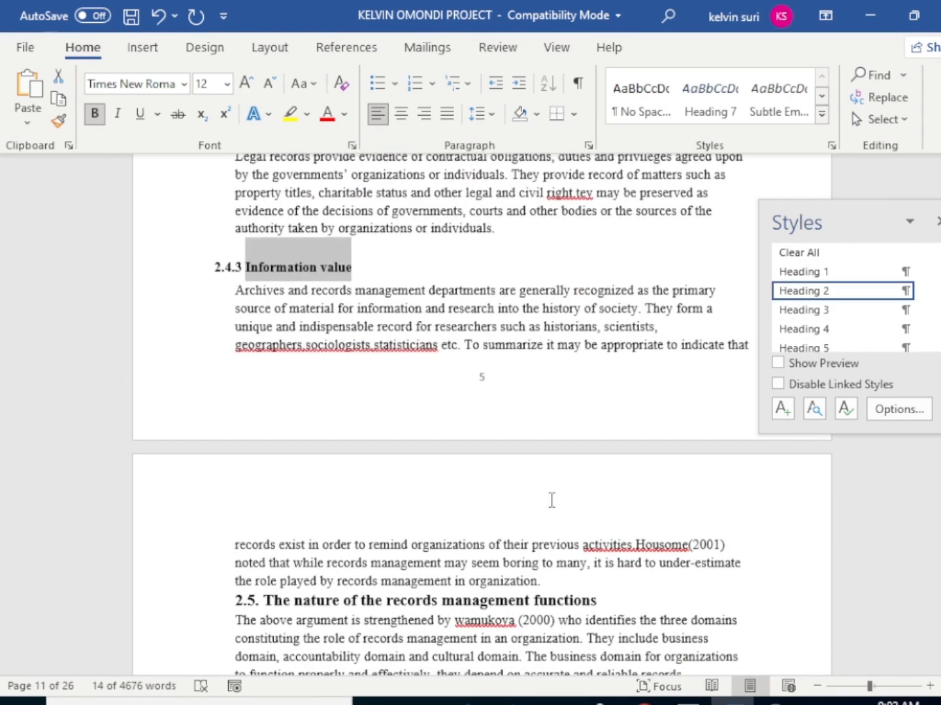
scroll(551, 501, "down", 4)
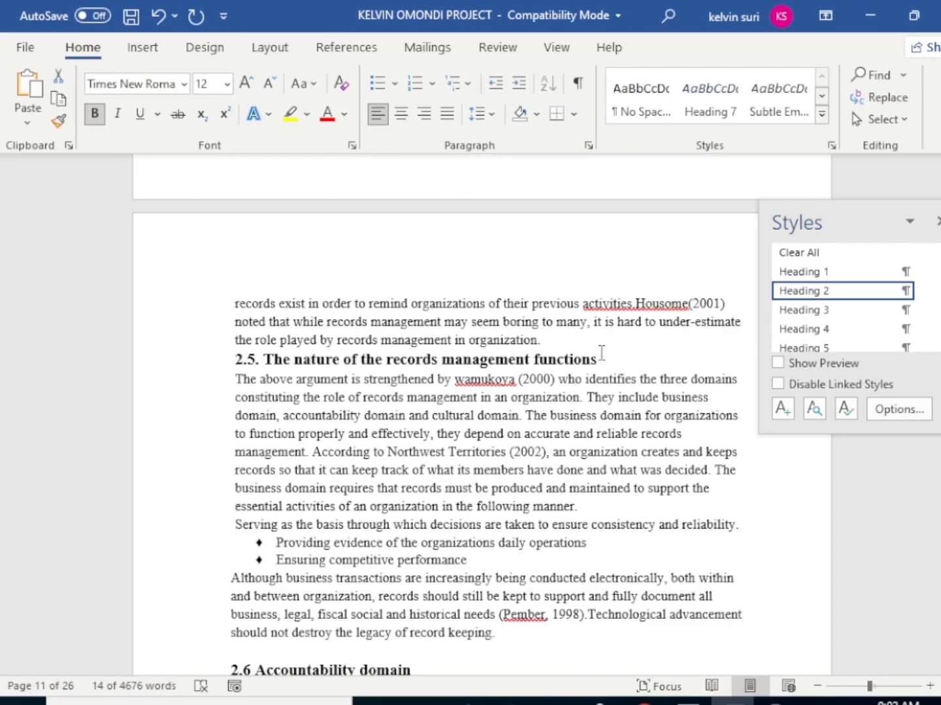
left_click_drag(597, 359, 264, 363)
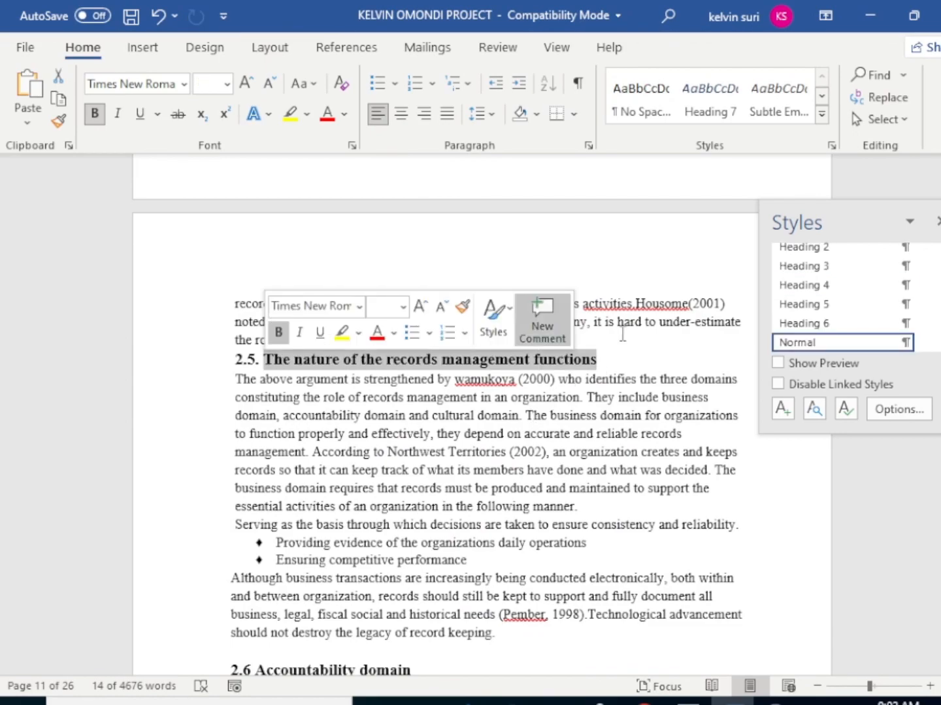
left_click(806, 251)
Apply the Heading 2 style to the 2.6 Accountability domain heading
scroll(484, 505, "down", 1)
scroll(484, 505, "down", 2)
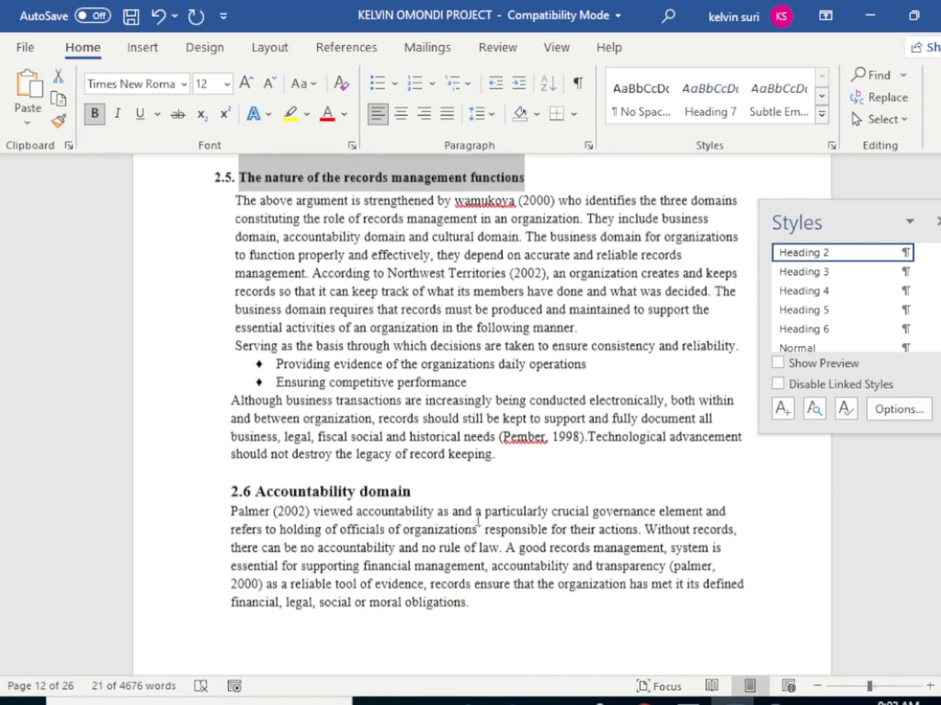
left_click_drag(411, 493, 257, 496)
left_click(821, 251)
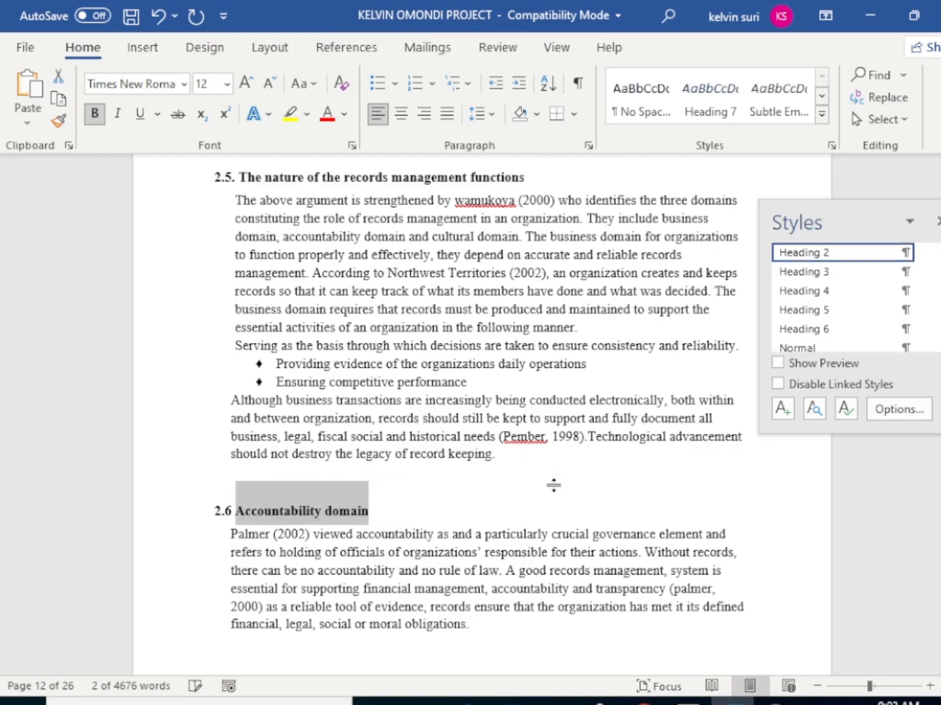
Apply the Heading 1 style to the REFERENCES heading that follows CHAPTER TWO
scroll(520, 514, "down", 8)
scroll(460, 509, "down", 10)
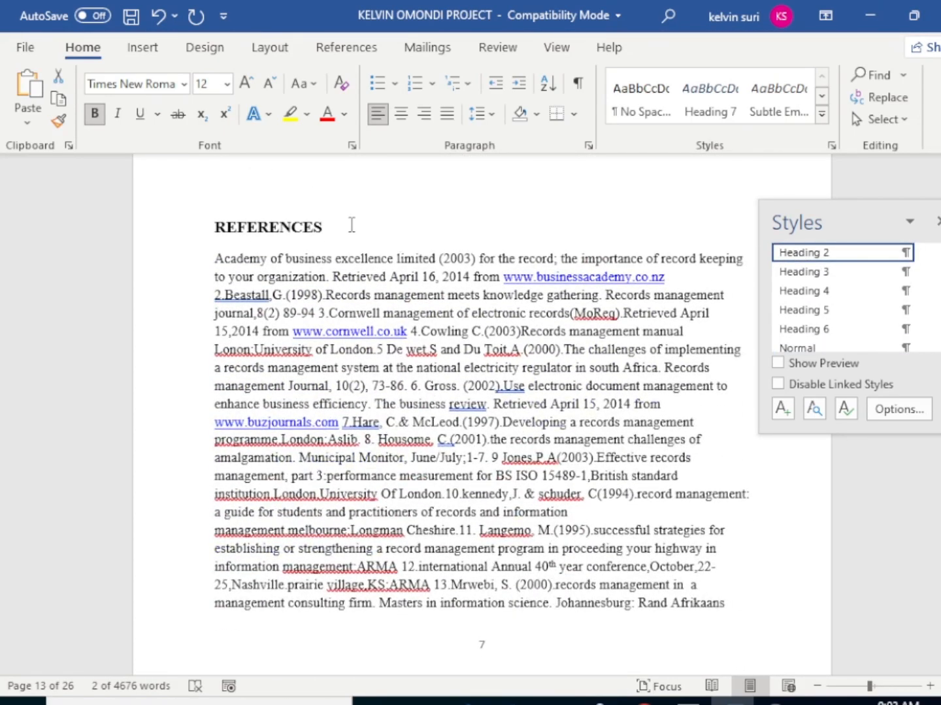
left_click(185, 213)
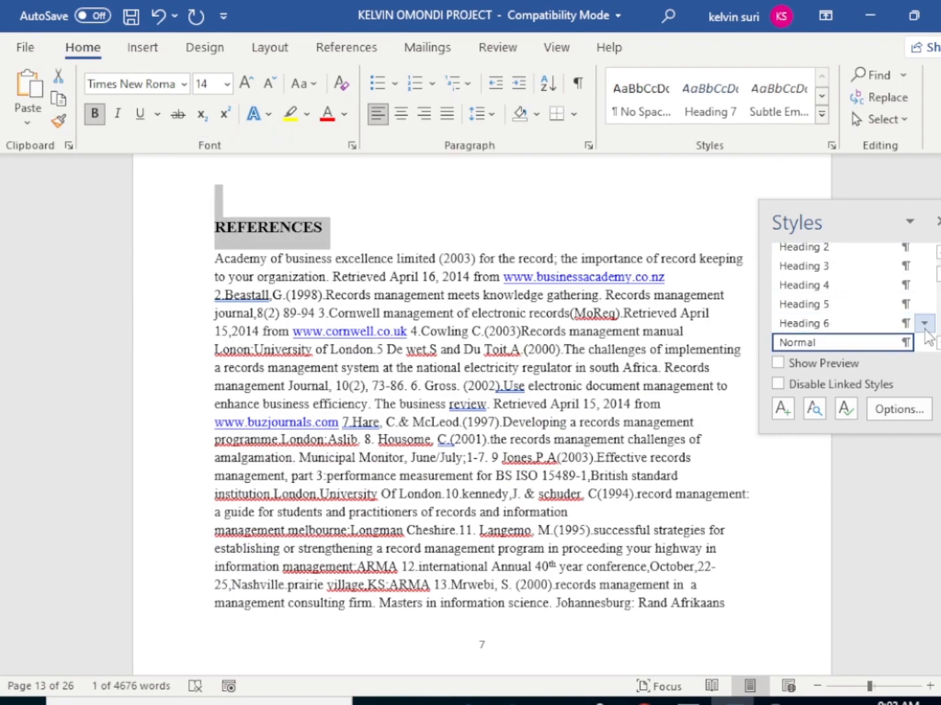
scroll(814, 262, "up", 2)
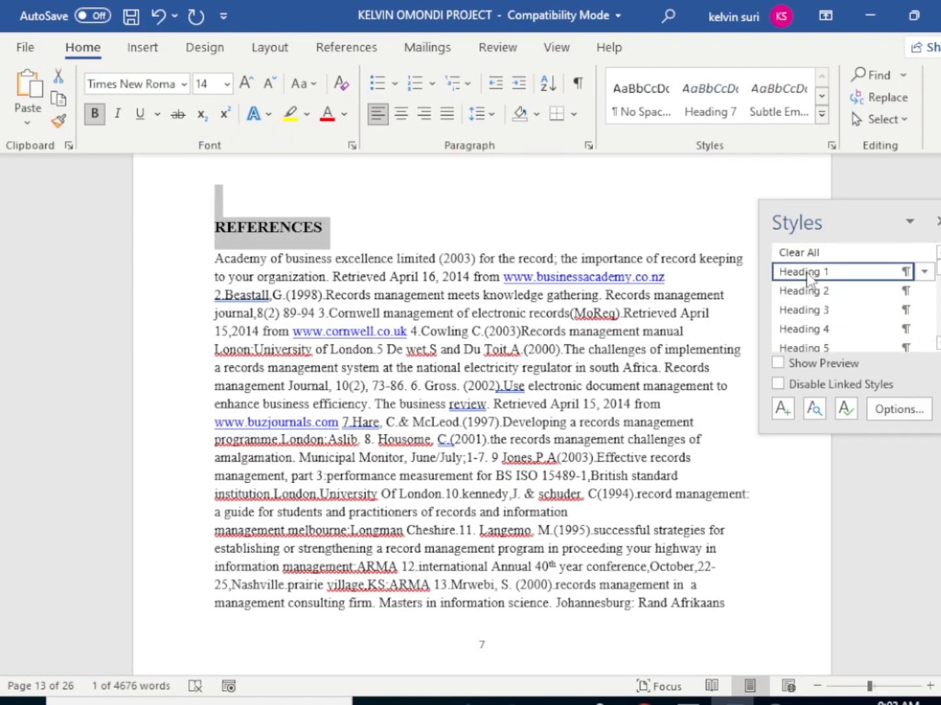
left_click(806, 274)
Insert blank lines above the CHAPTER THREE heading to push the chapter onto a new page after the references
scroll(370, 455, "down", 3)
scroll(371, 456, "down", 12)
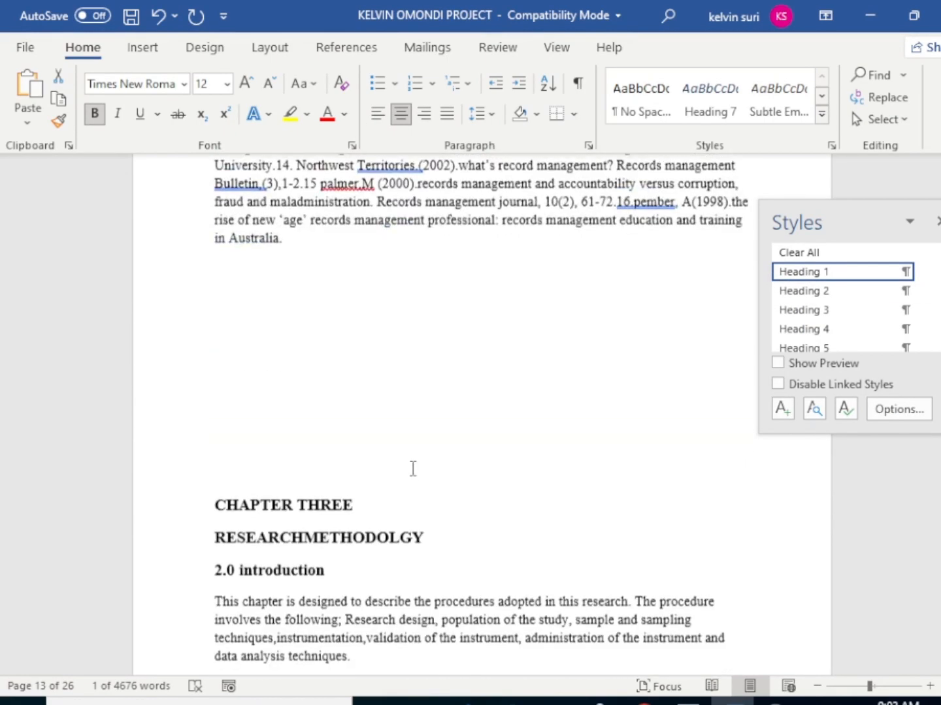
scroll(456, 432, "up", 4)
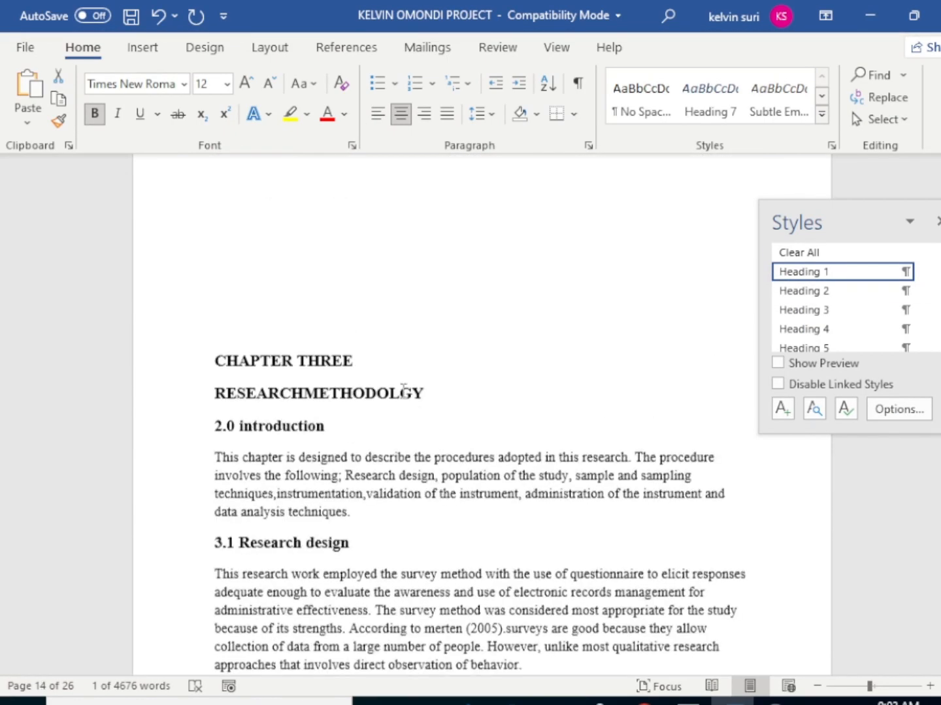
left_click(332, 380)
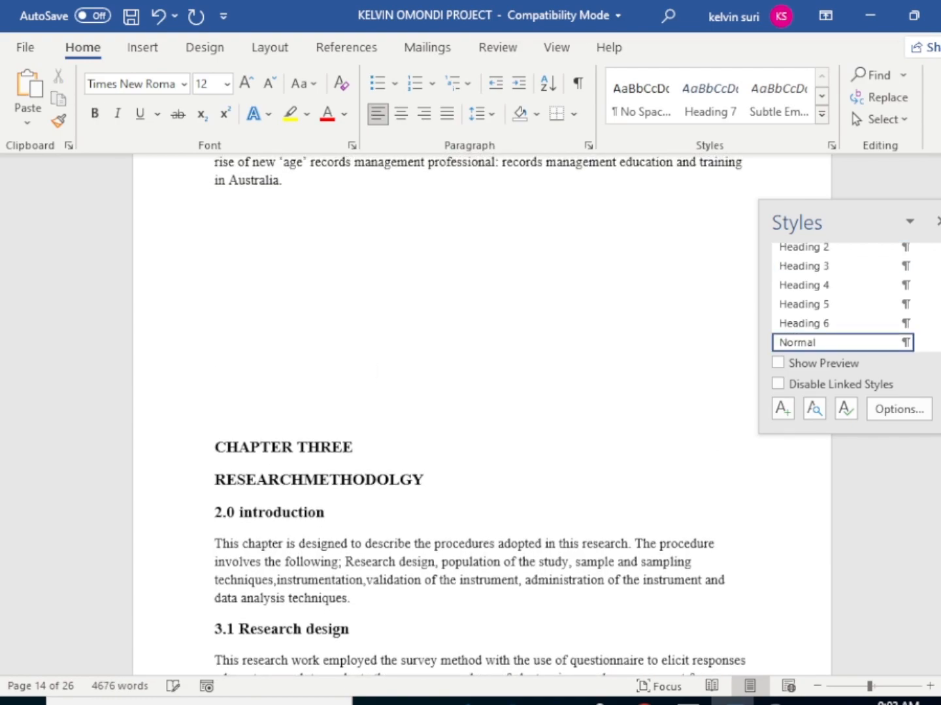
key("Return")
key("Return")
key("Return")
key("Return")
key("Return")
key("Return")
key("Return")
key("Return")
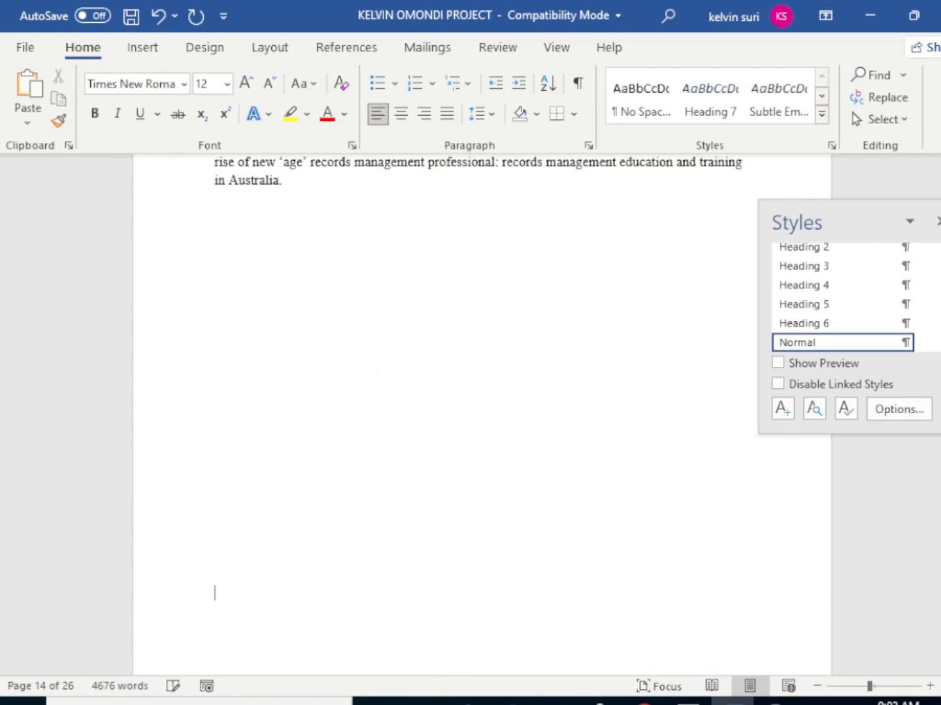
key("Return")
key("Return")
key("Return")
key("Return")
key("Return")
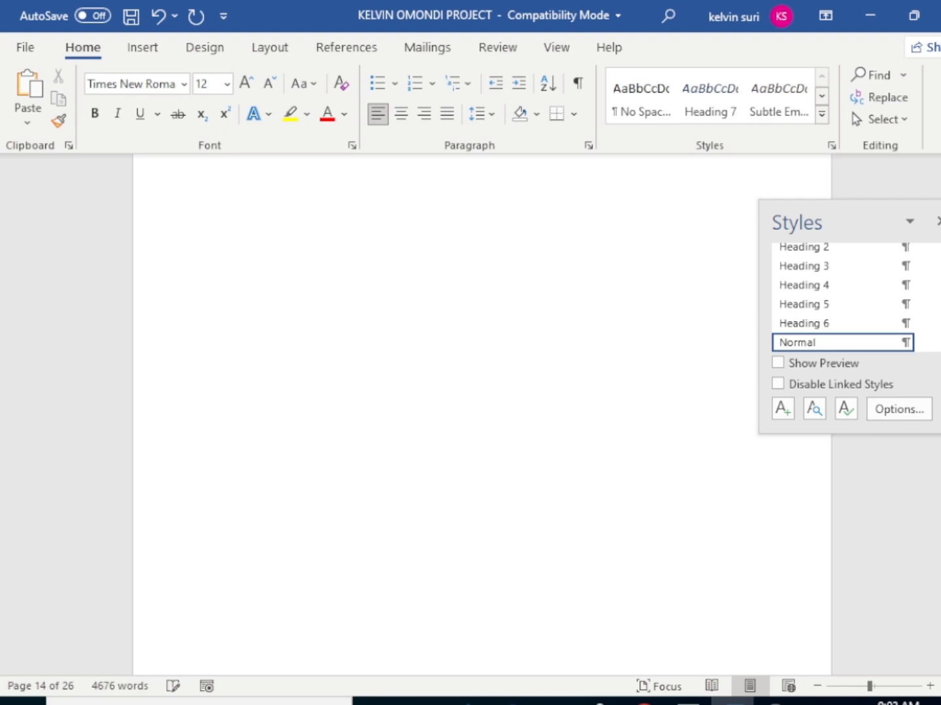
key("Return")
key("Return")
key("Return")
key("Return")
key("Return")
key("Return")
key("Return")
key("Return")
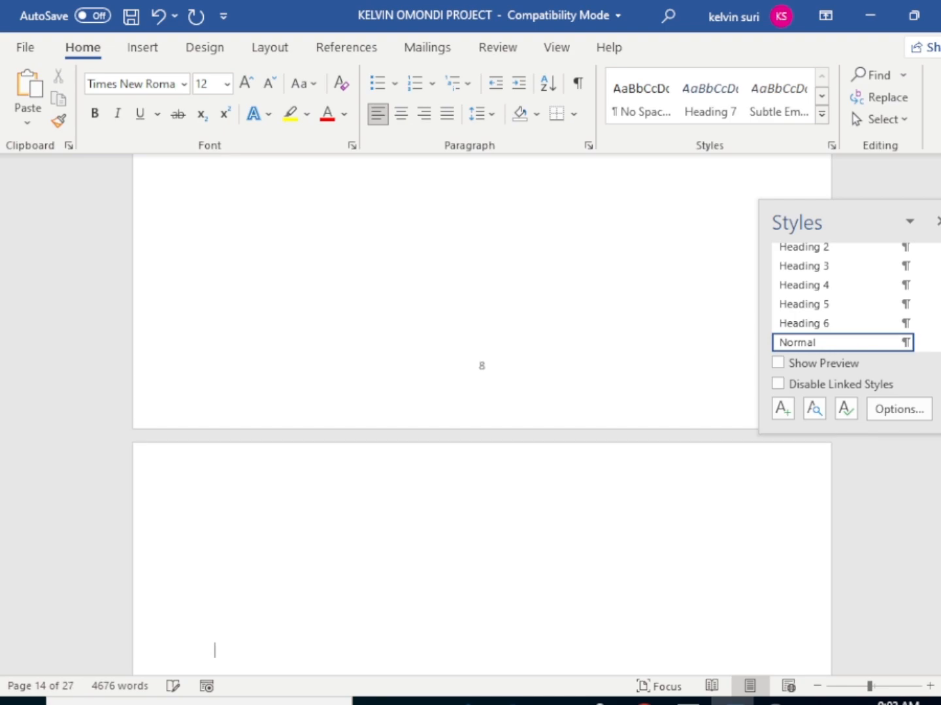
Remove the surplus blank lines above CHAPTER THREE so the heading begins on the first line of its page
key("BackSpace")
key("BackSpace")
key("BackSpace")
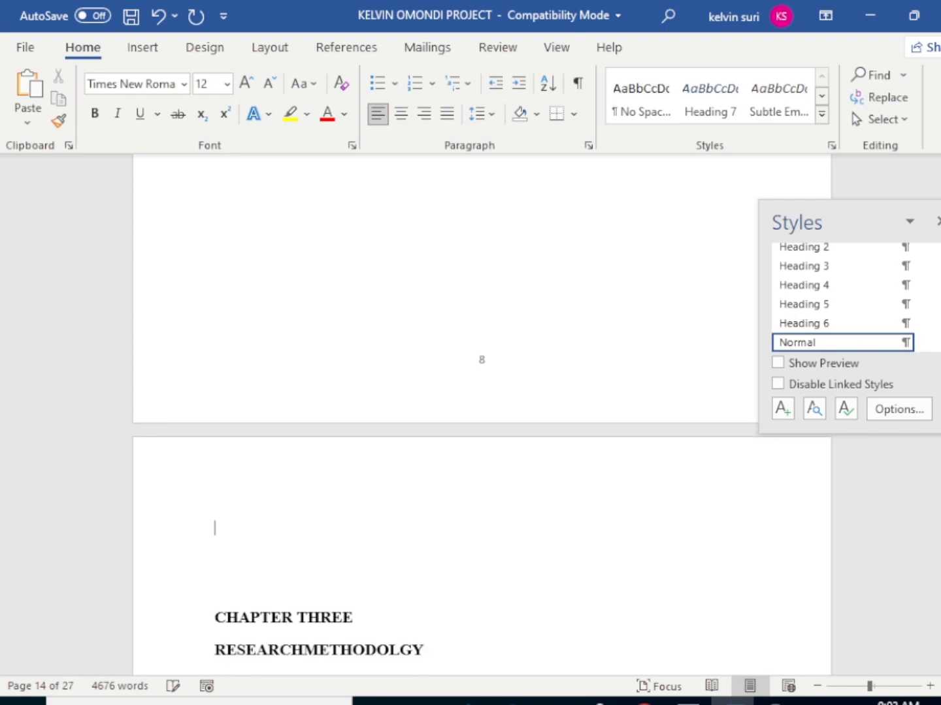
key("BackSpace")
key("BackSpace")
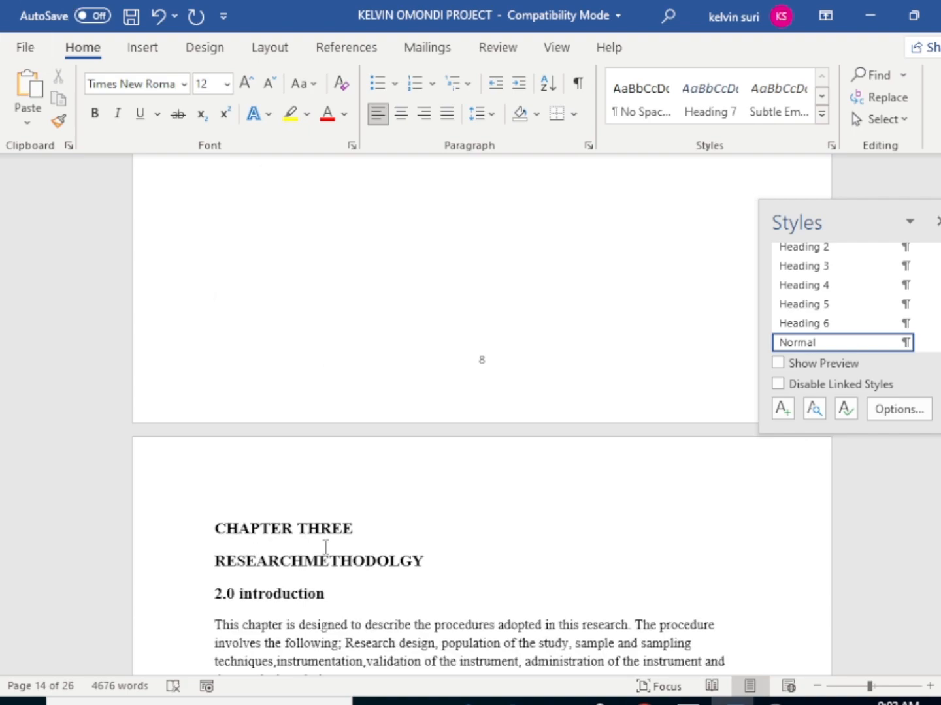
Apply the Heading 1 style to the CHAPTER THREE heading and to the RESEARCHMETHODOLGY line below it
left_click_drag(366, 526, 156, 527)
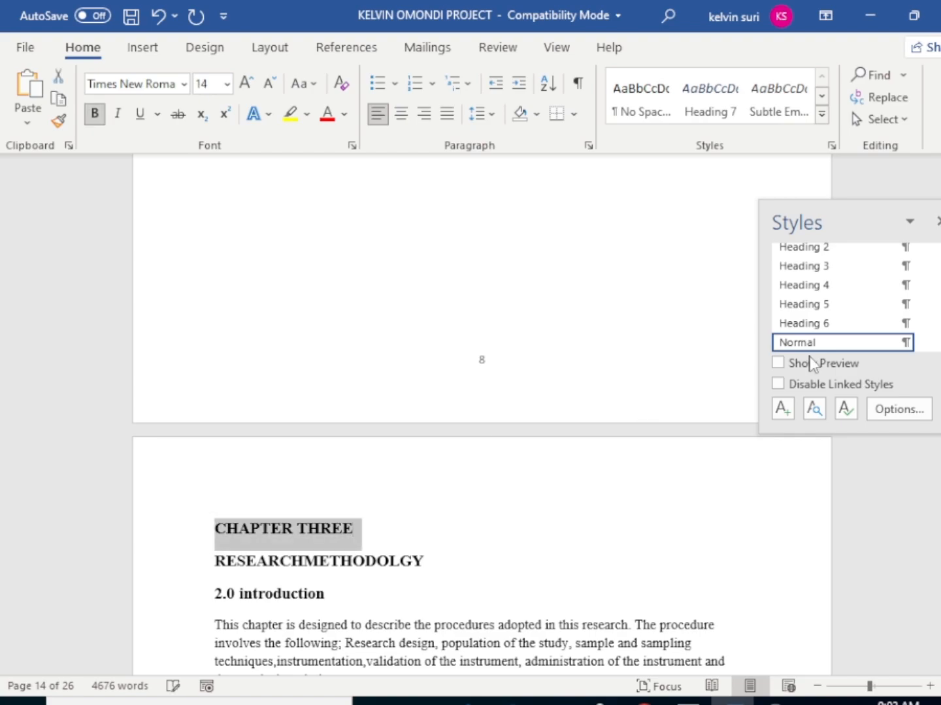
scroll(824, 275, "up", 1)
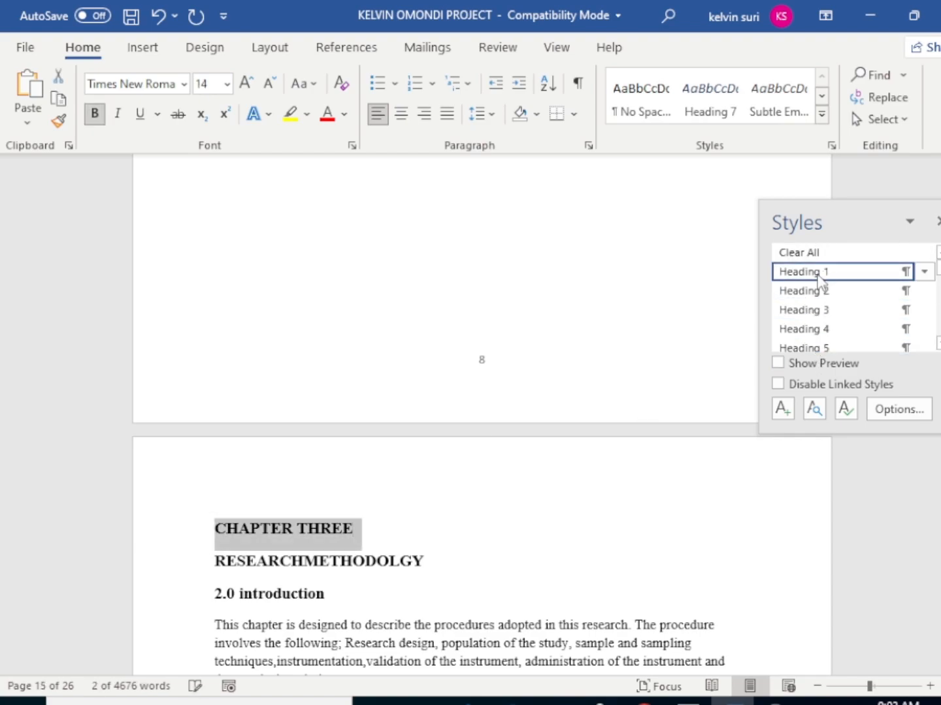
left_click(825, 274)
left_click_drag(426, 560, 196, 561)
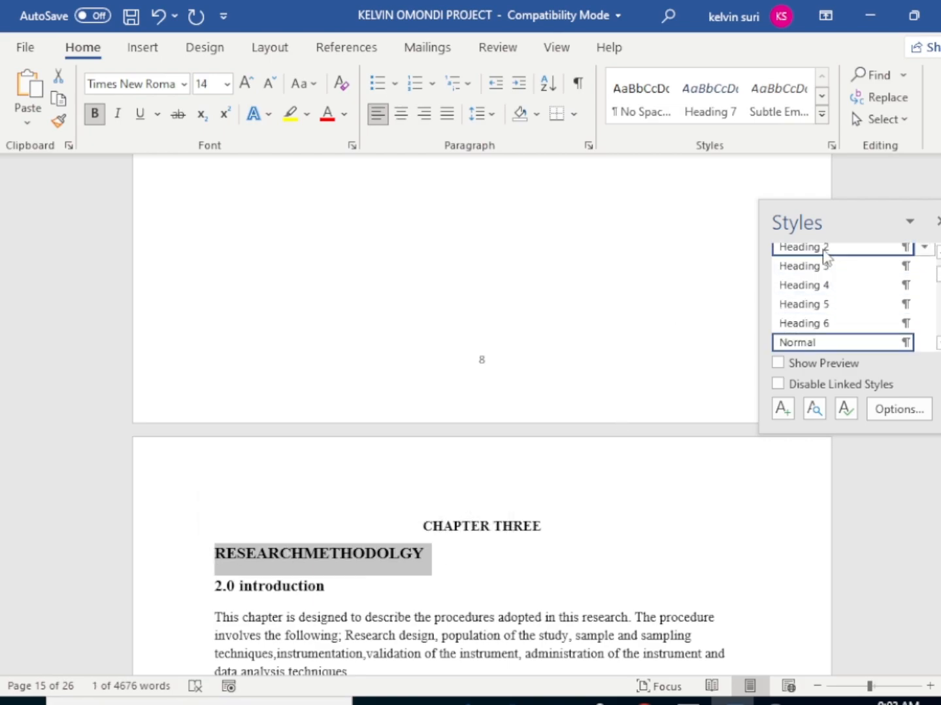
scroll(822, 273, "up", 1)
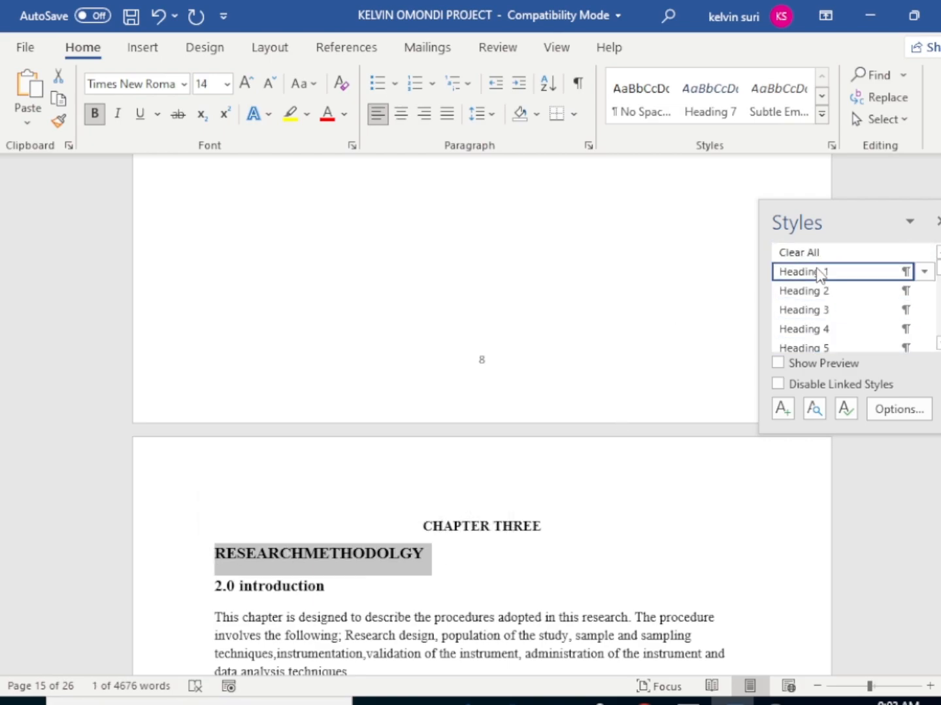
left_click(820, 272)
Apply the Heading 2 style to the introduction heading in CHAPTER THREE
scroll(384, 560, "down", 3)
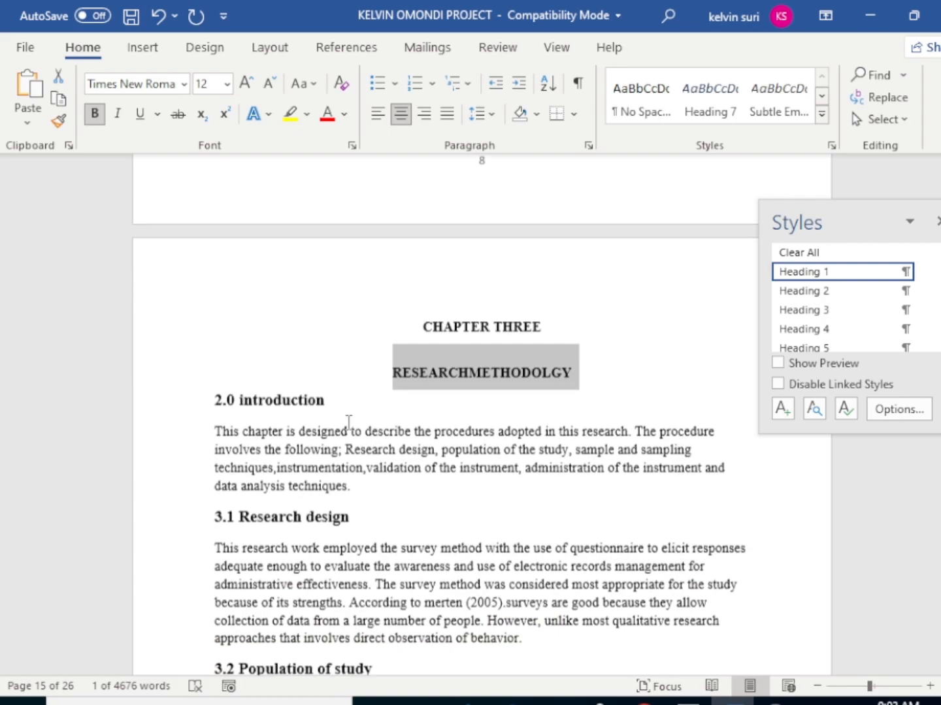
left_click_drag(327, 399, 239, 399)
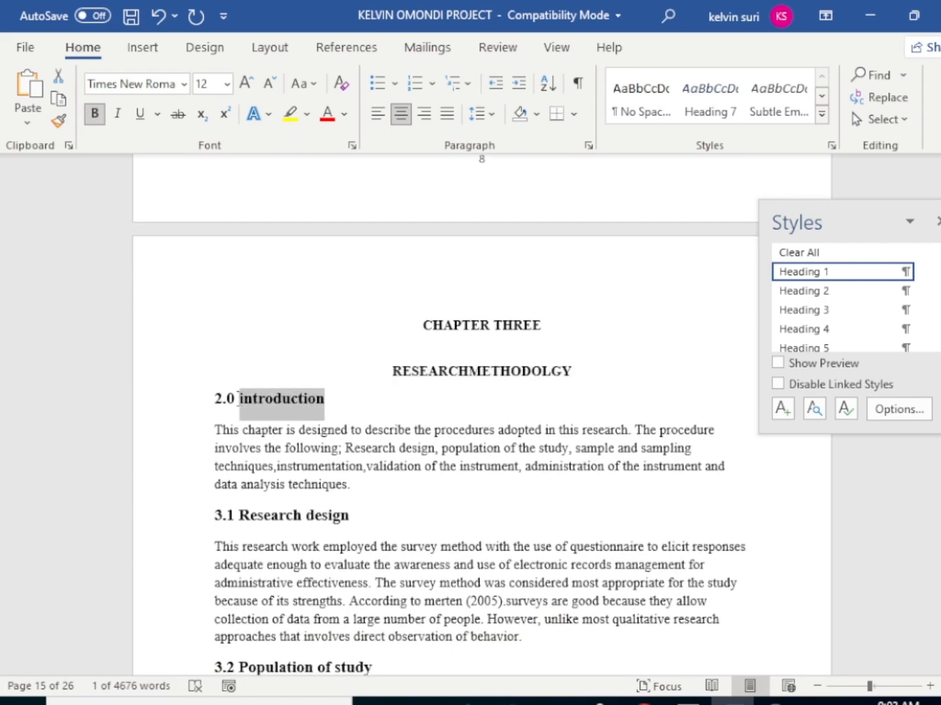
left_click(857, 250)
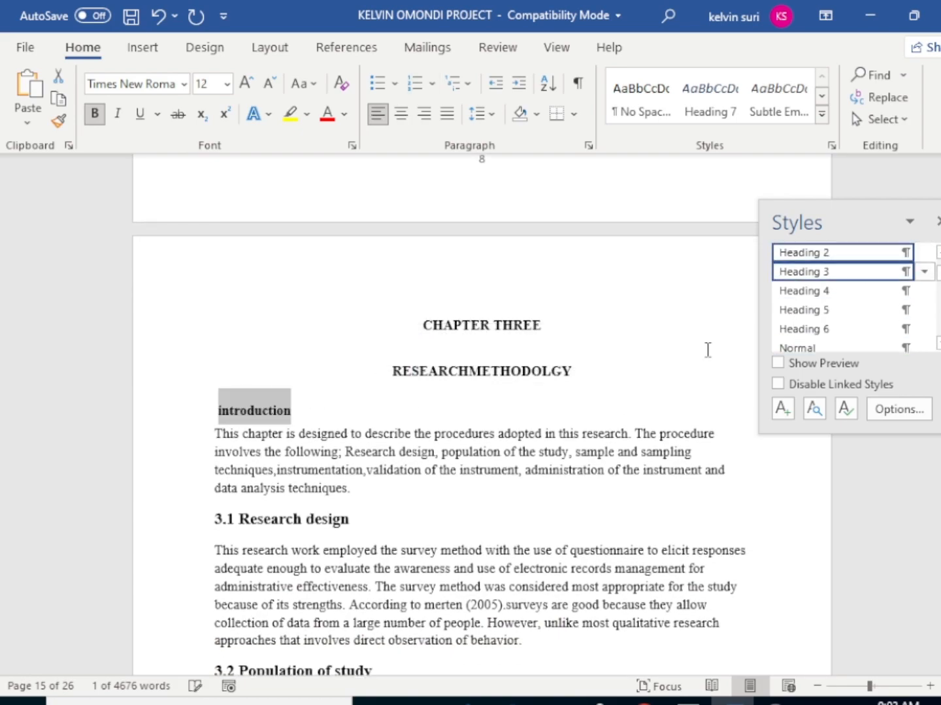
Modify the Heading 3 style to use 12 pt Times New Roman
left_click_drag(351, 517, 238, 518)
scroll(399, 527, "down", 1)
scroll(398, 526, "down", 3)
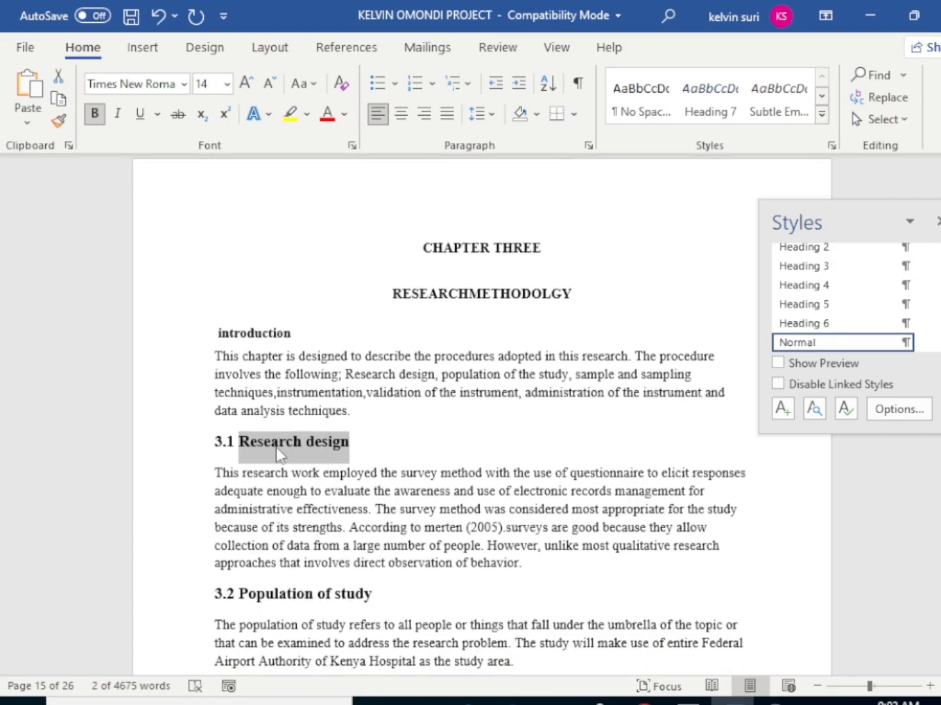
right_click(822, 267)
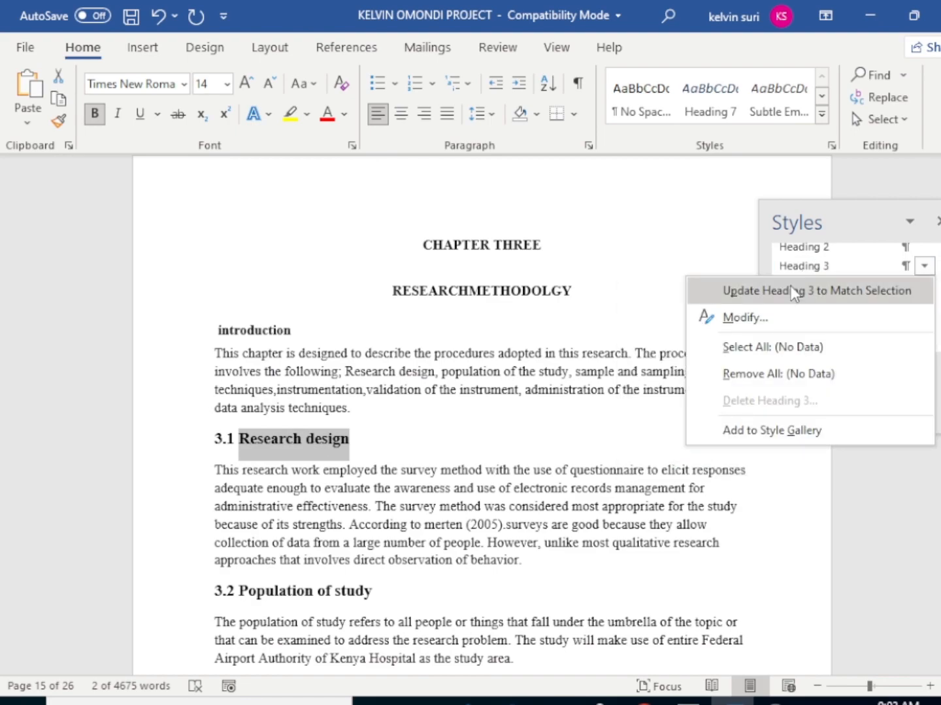
left_click(737, 322)
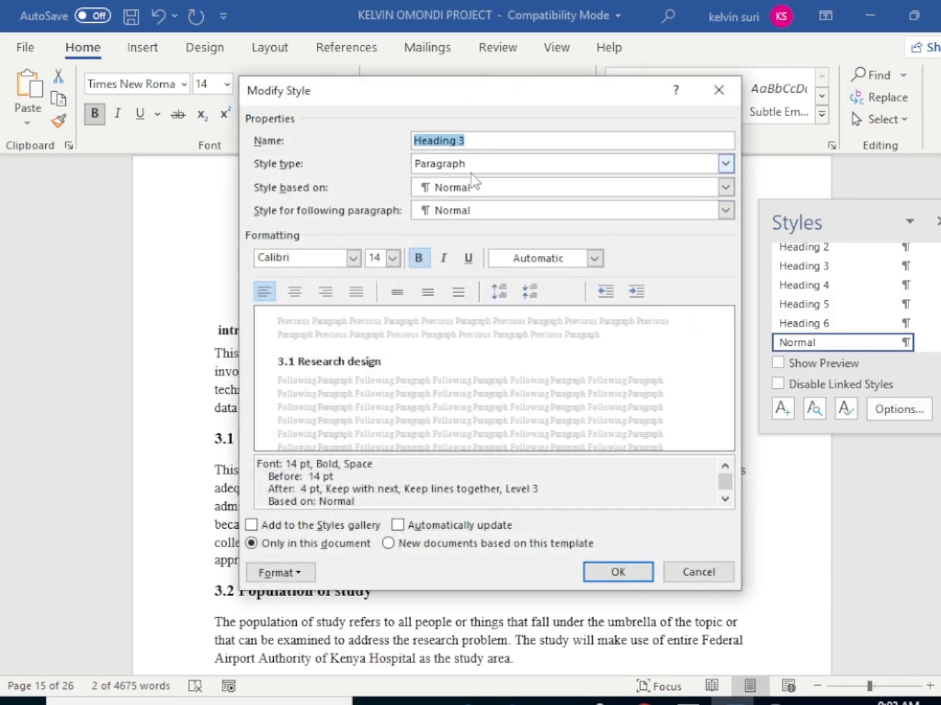
left_click(393, 258)
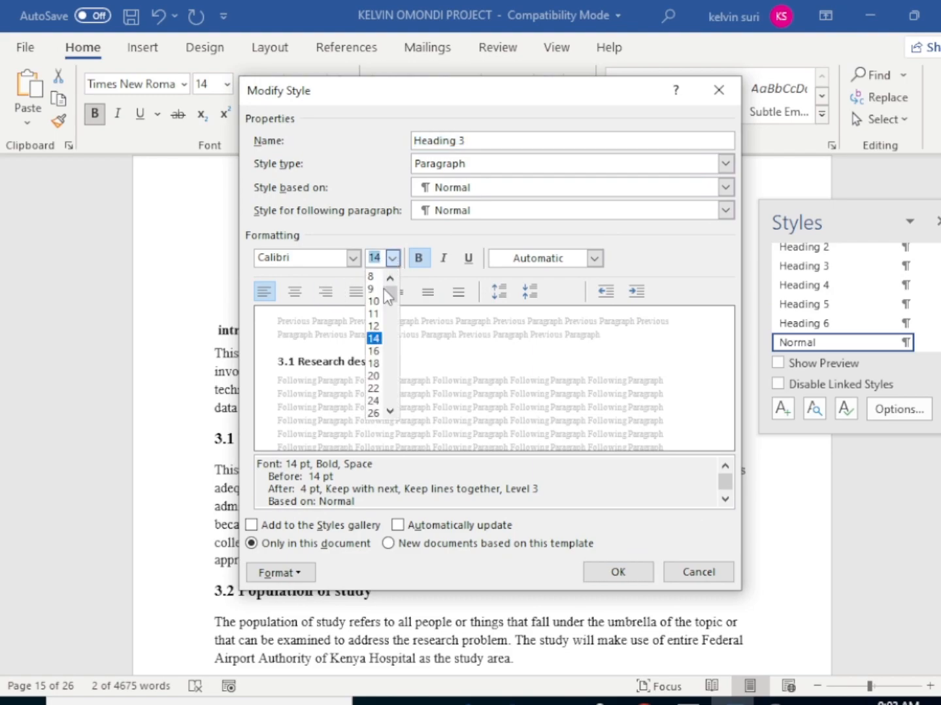
left_click(374, 327)
left_click(353, 258)
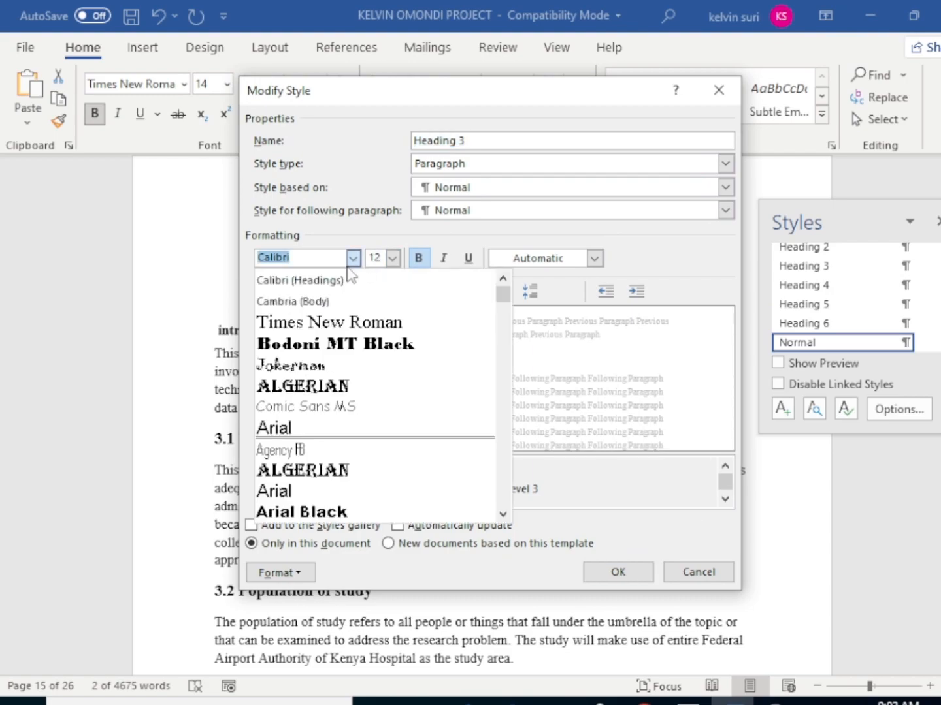
left_click(302, 323)
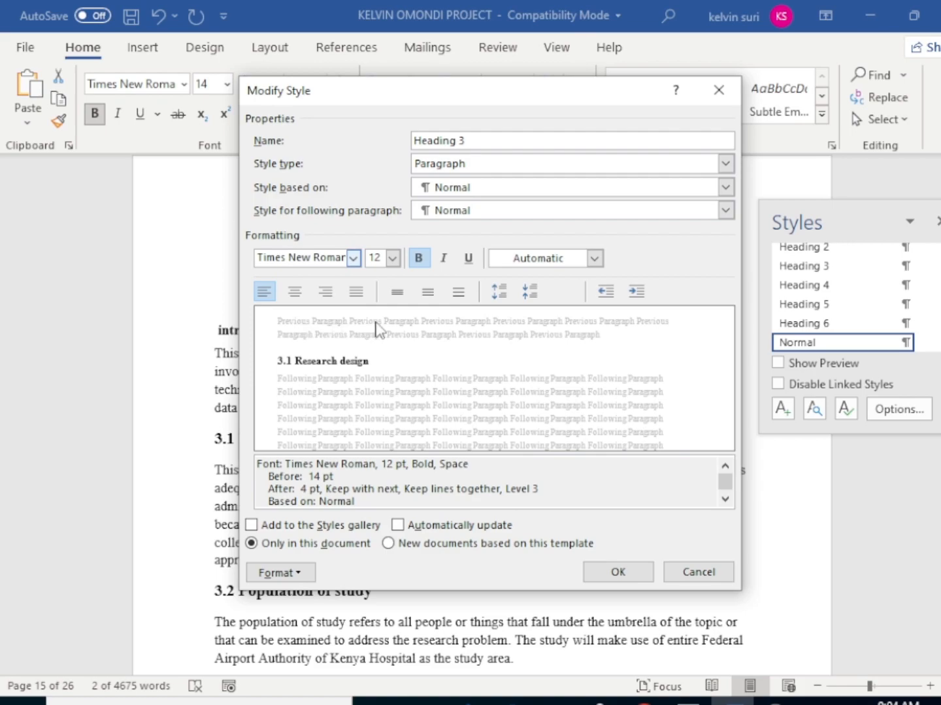
left_click(612, 573)
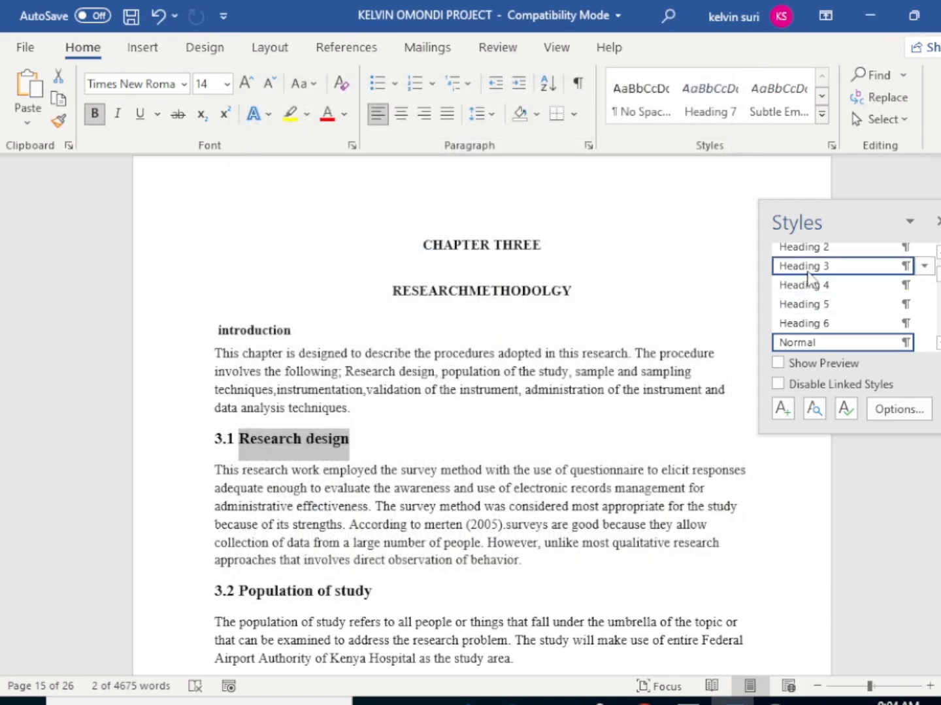
Apply the Heading 3 style to the 3.1 Research design and 3.2 Population of study headings
key("ctrl+z")
scroll(225, 554, "down", 4)
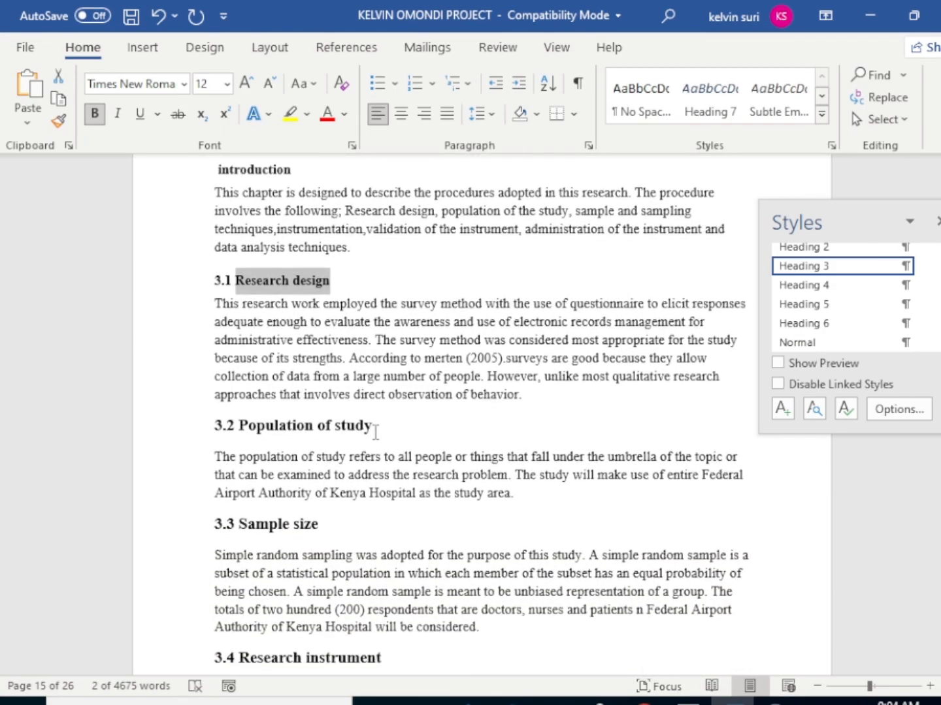
left_click_drag(343, 429, 238, 428)
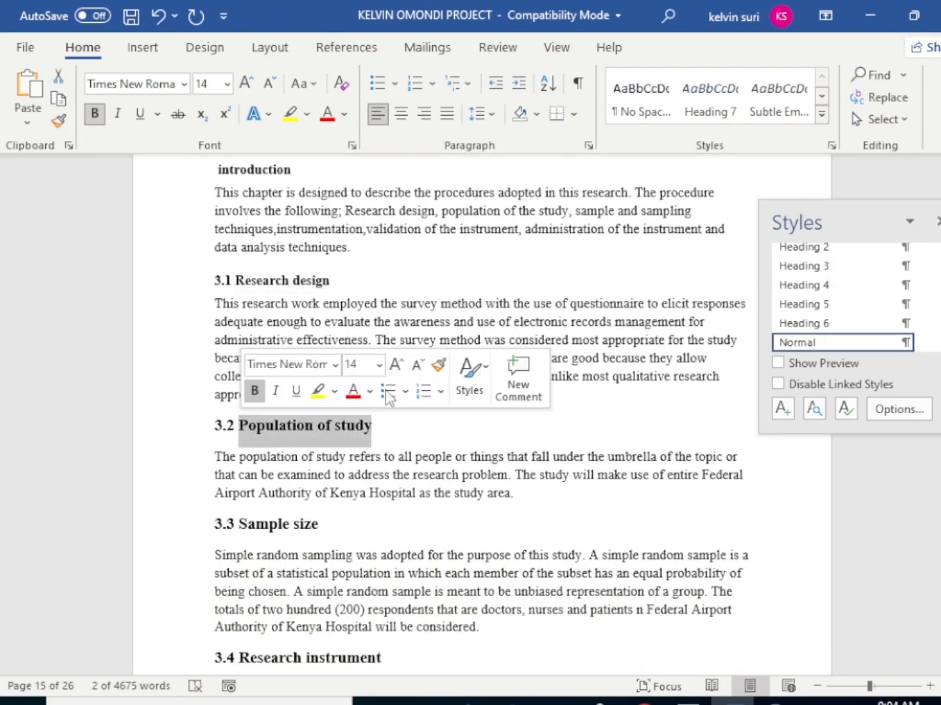
left_click(802, 266)
Apply the Heading 3 style to the 3.3 Sample size and 3.4 Research instrument headings
scroll(277, 508, "down", 3)
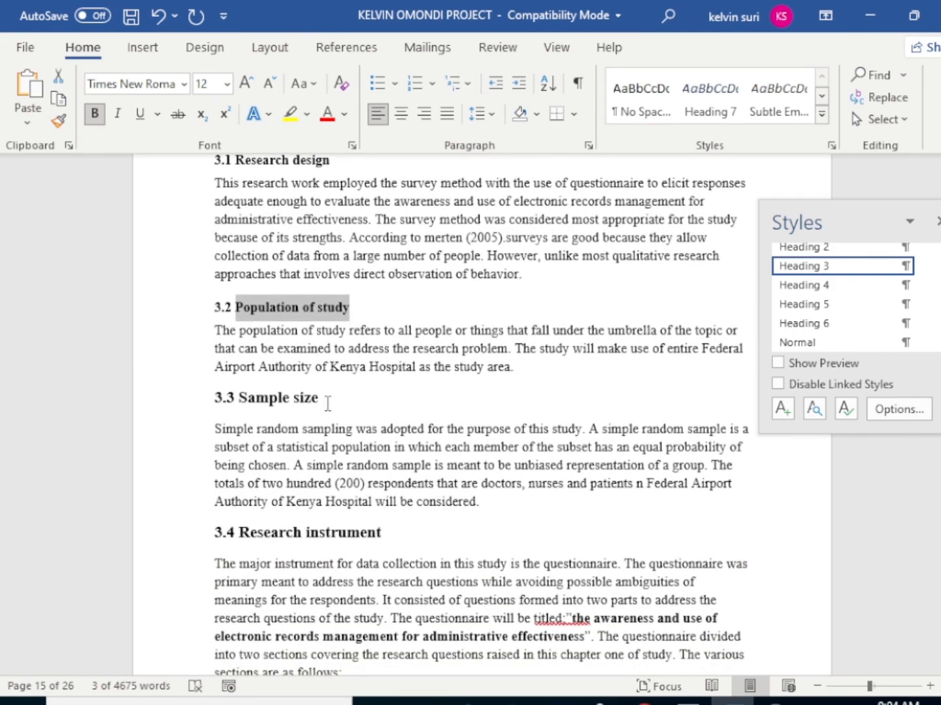
left_click_drag(318, 398, 239, 400)
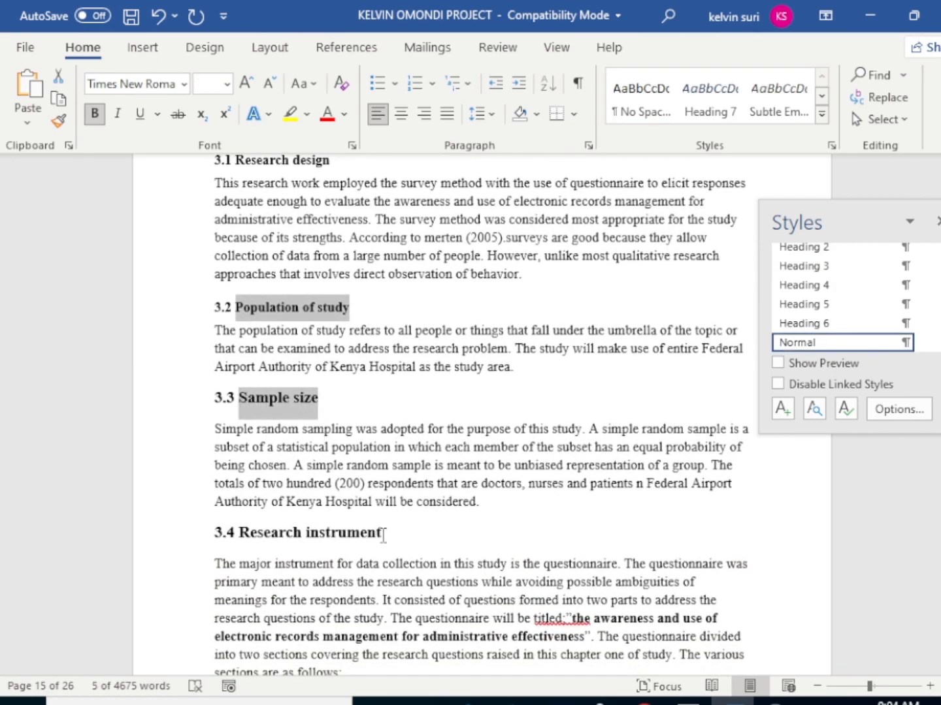
left_click_drag(382, 531, 247, 533)
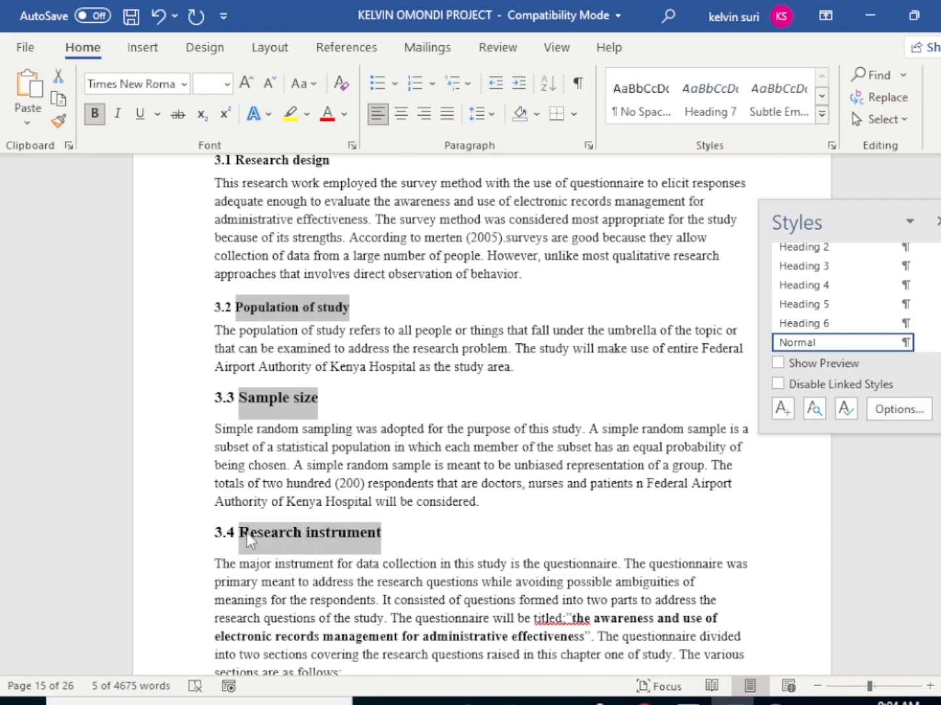
left_click(803, 266)
Apply the Heading 3 style to the Validity and reliability of instrument and Sources of data collection headings
scroll(315, 511, "down", 3)
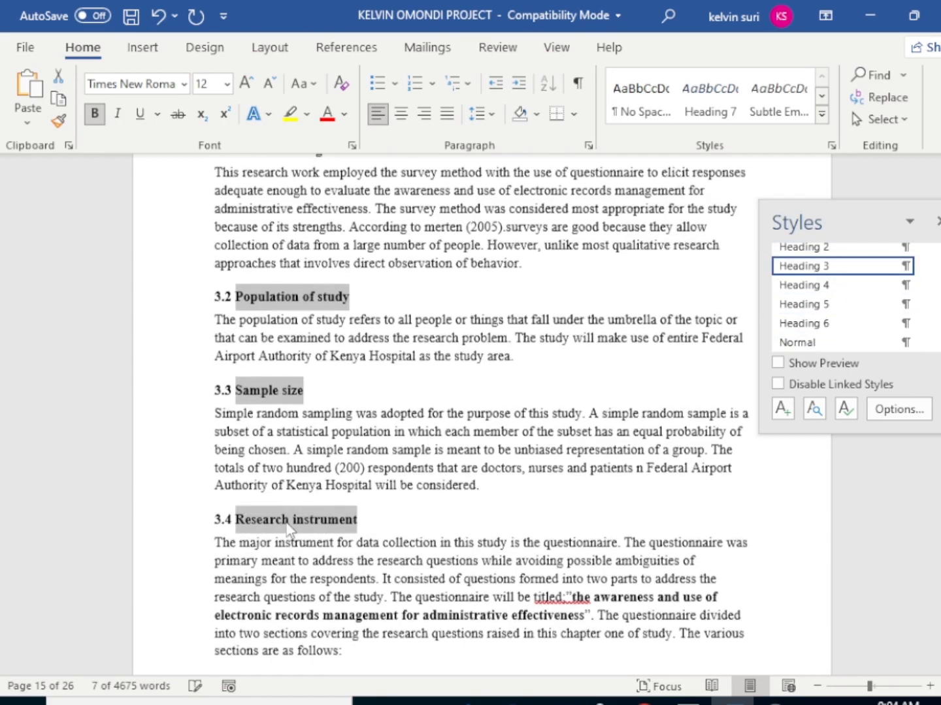
scroll(315, 511, "down", 8)
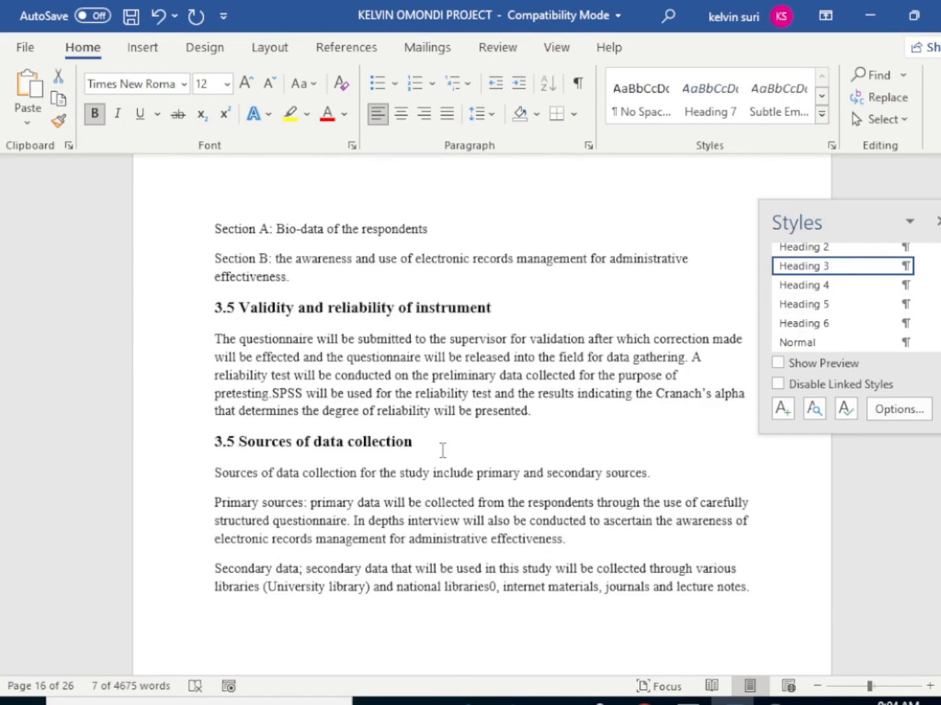
scroll(428, 346, "up", 2)
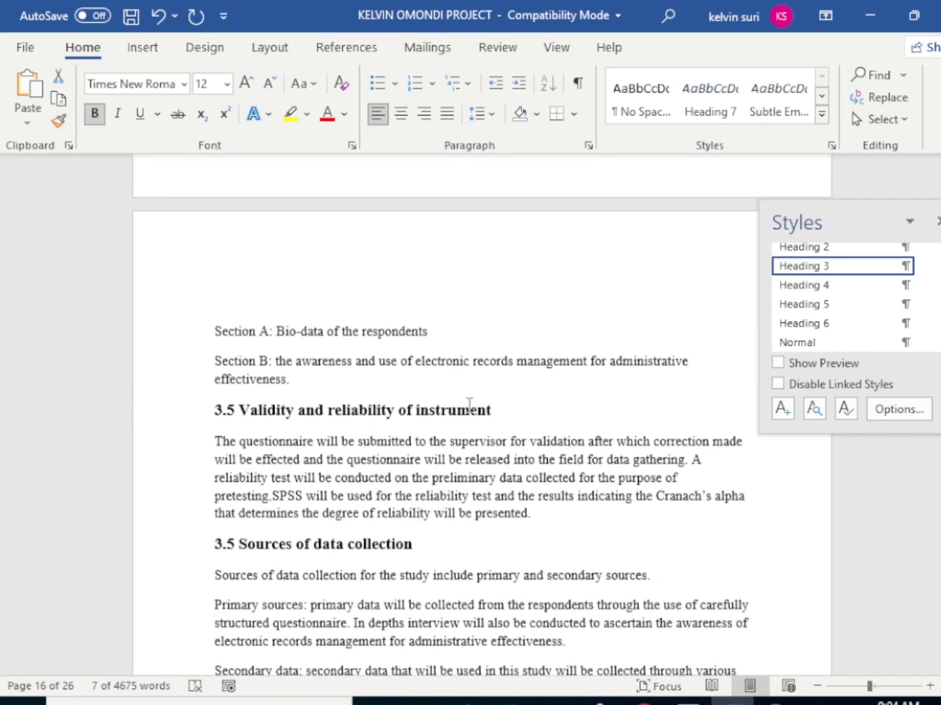
left_click_drag(501, 436, 238, 439)
left_click_drag(384, 572, 238, 568)
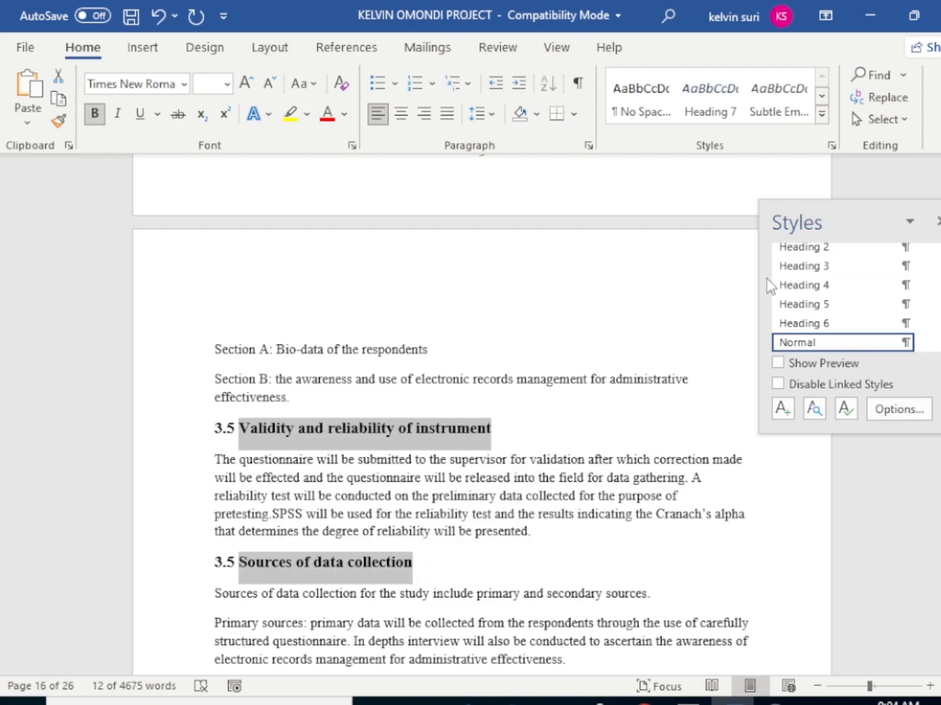
left_click(784, 268)
Apply the Heading 1 style to the CHAPTER FOUR heading
scroll(460, 467, "down", 1)
scroll(460, 467, "down", 15)
scroll(445, 461, "down", 3)
scroll(378, 336, "up", 2)
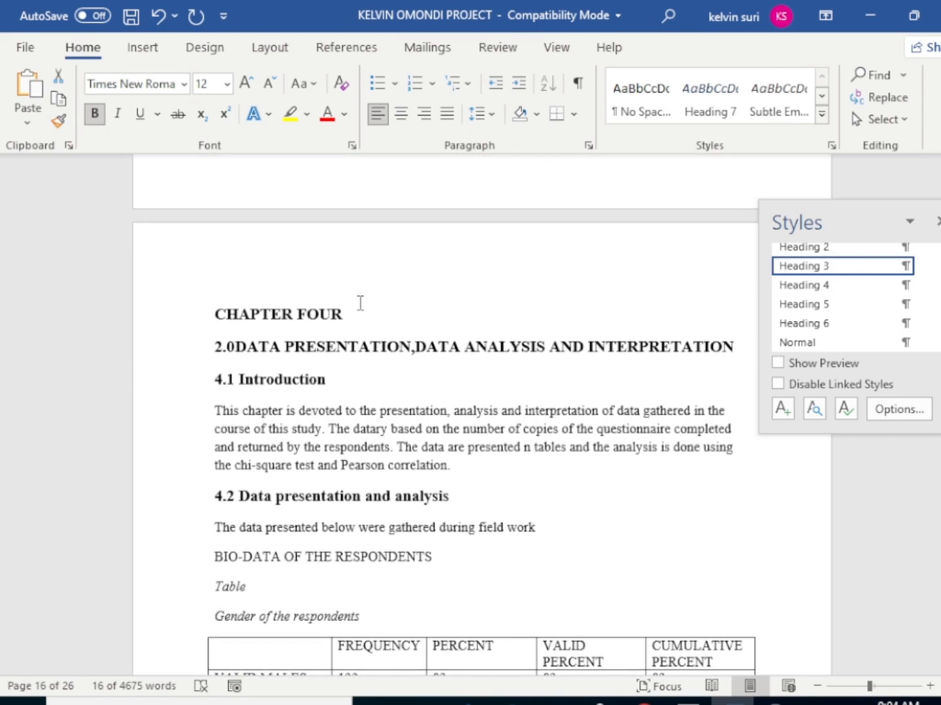
left_click_drag(361, 315, 214, 304)
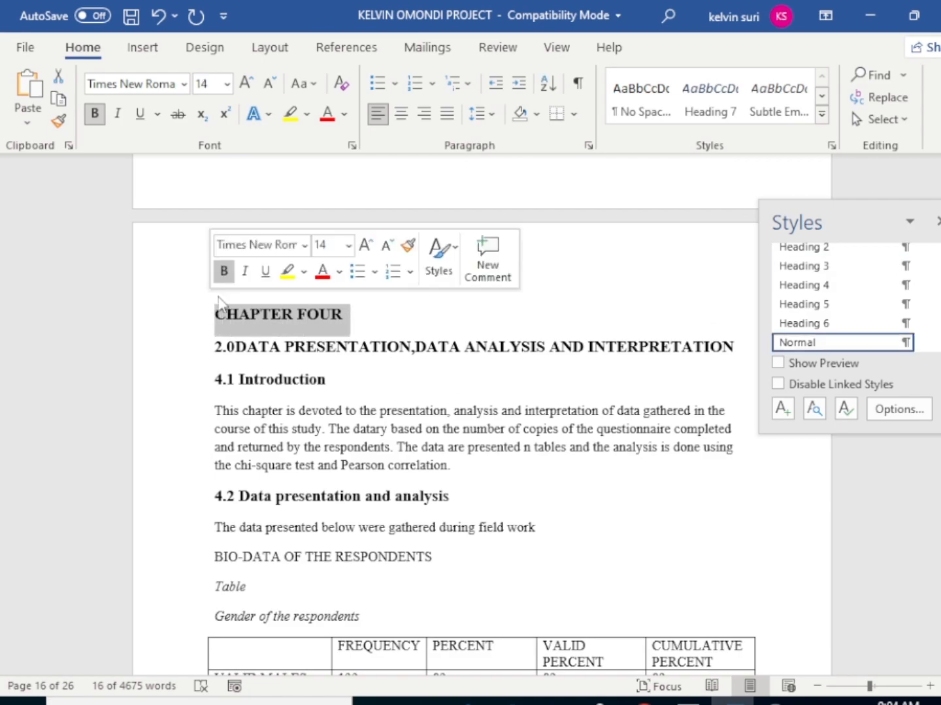
scroll(832, 312, "up", 2)
left_click(807, 272)
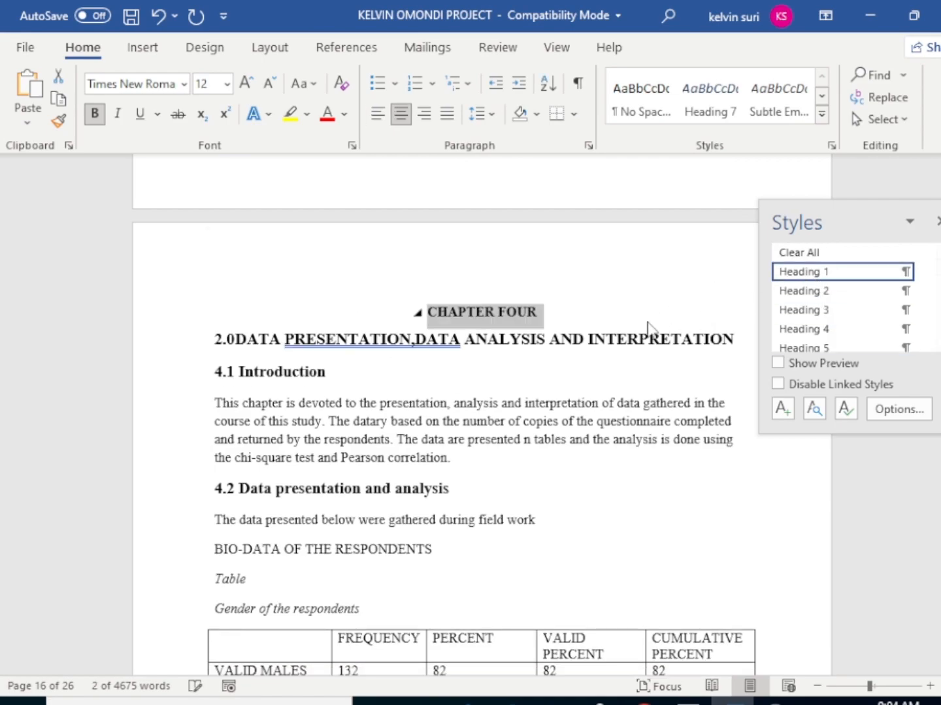
Apply the Heading 2 style to CHAPTER FOUR and the DATA PRESENTATION,DATA ANALYSIS AND INTERPRETATION line below it
left_click_drag(733, 339, 242, 324)
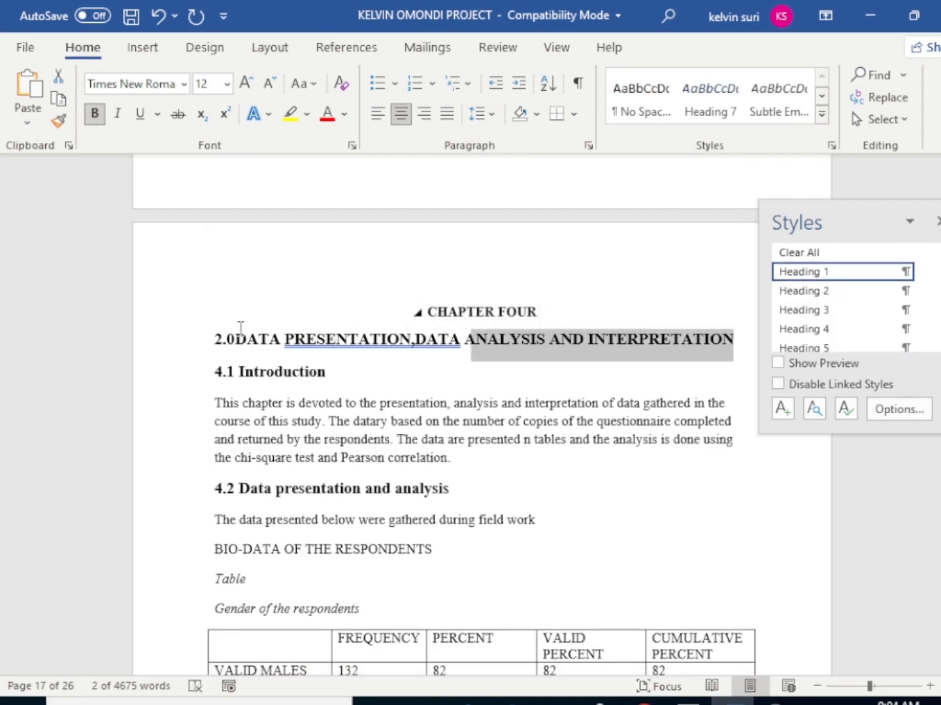
left_click_drag(308, 295, 275, 290)
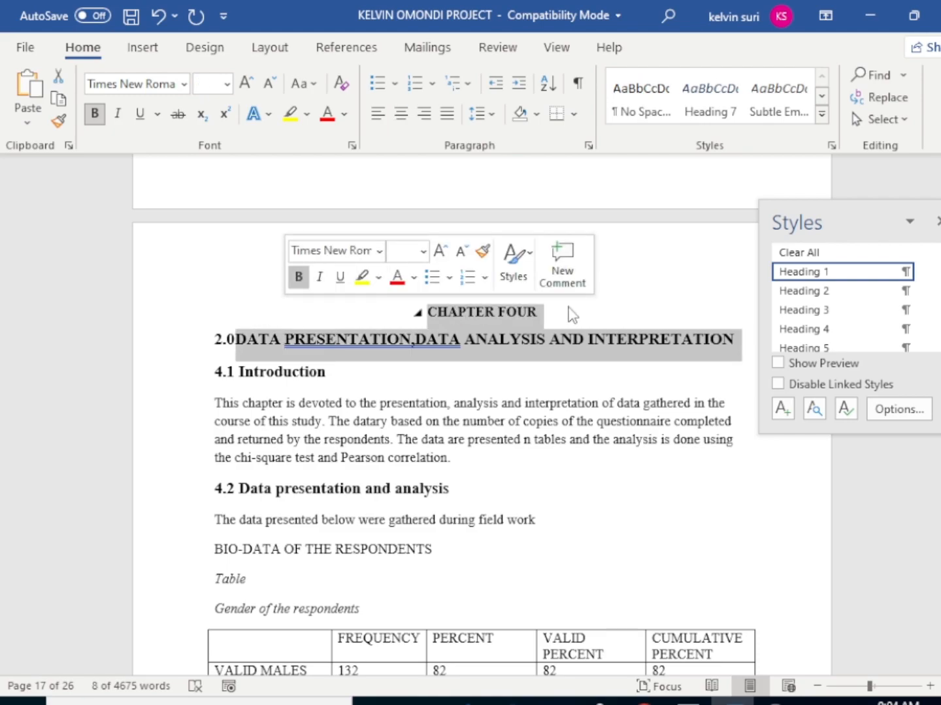
left_click(846, 295)
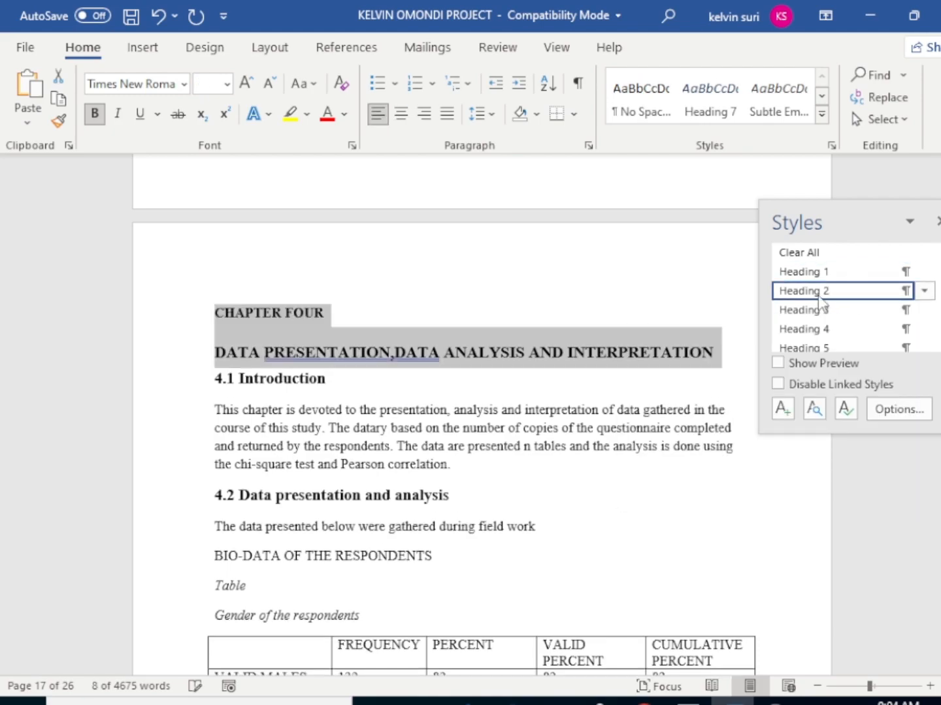
left_click(256, 461)
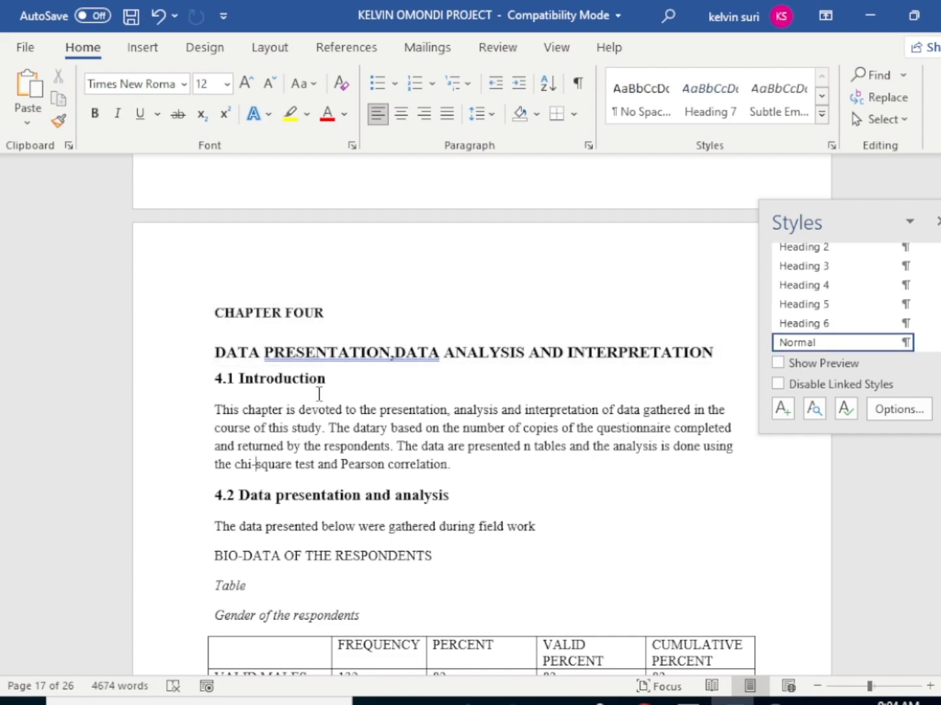
Apply the Heading 3 style to the 4.1 Introduction and 4.2 Data presentation and analysis headings
left_click_drag(330, 379, 216, 379)
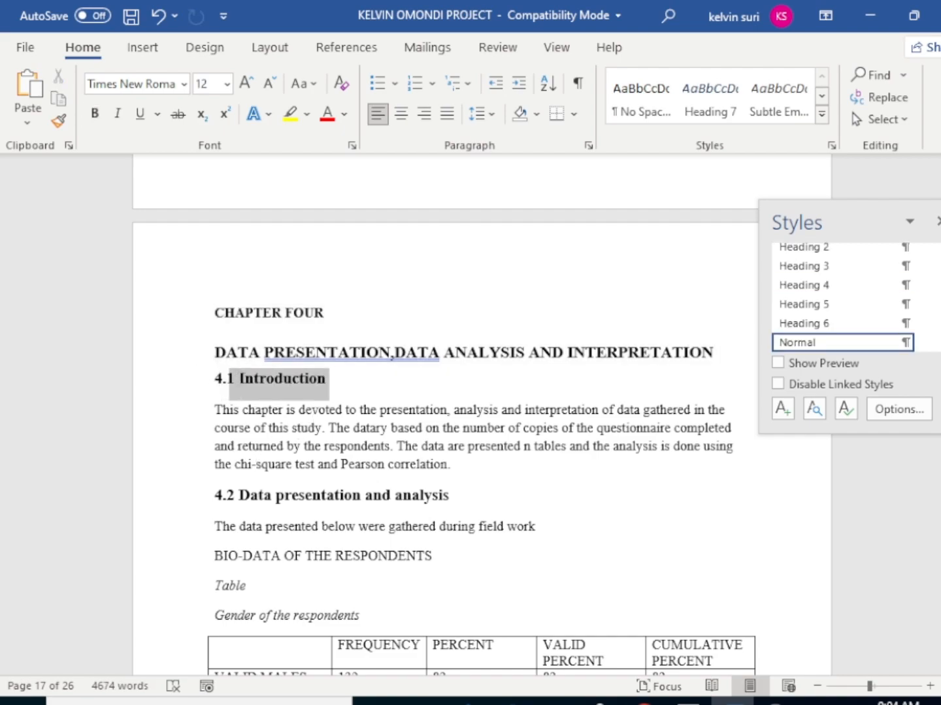
left_click(809, 273)
scroll(531, 428, "down", 3)
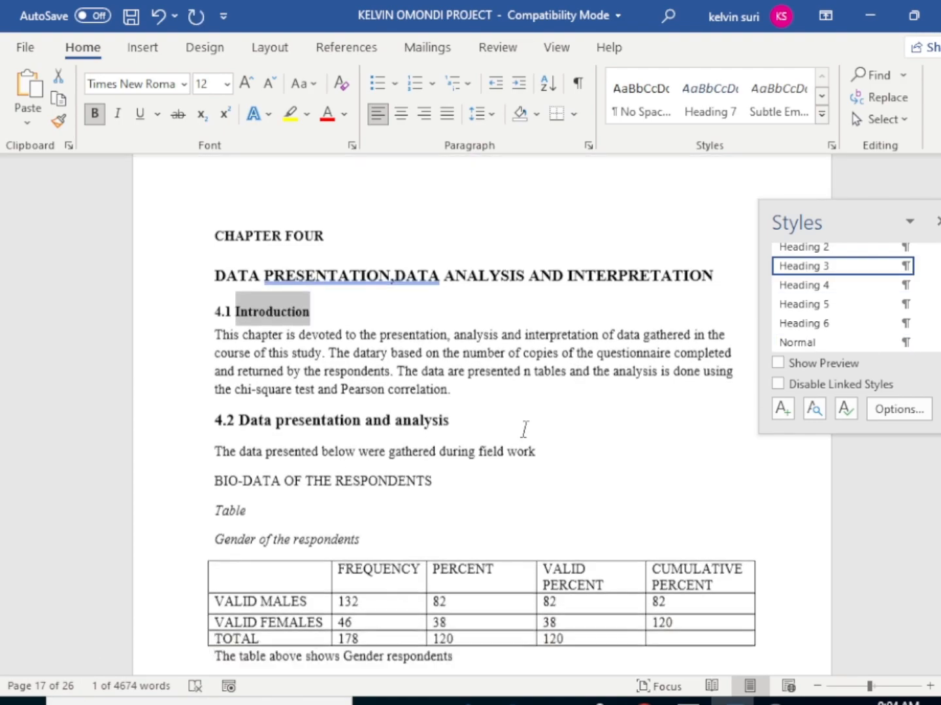
left_click_drag(450, 381, 238, 381)
left_click(803, 267)
Apply the Heading 3 style to the BIO-DATA OF THE RESPONDENTS line
scroll(442, 424, "down", 5)
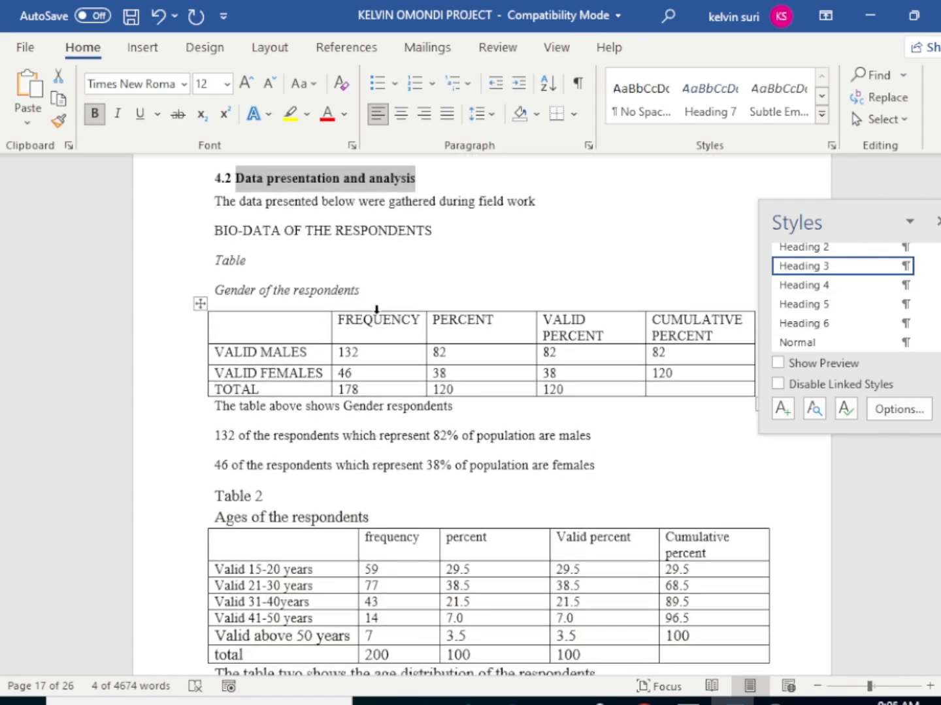
left_click(445, 233)
scroll(415, 382, "down", 6)
scroll(415, 378, "up", 6)
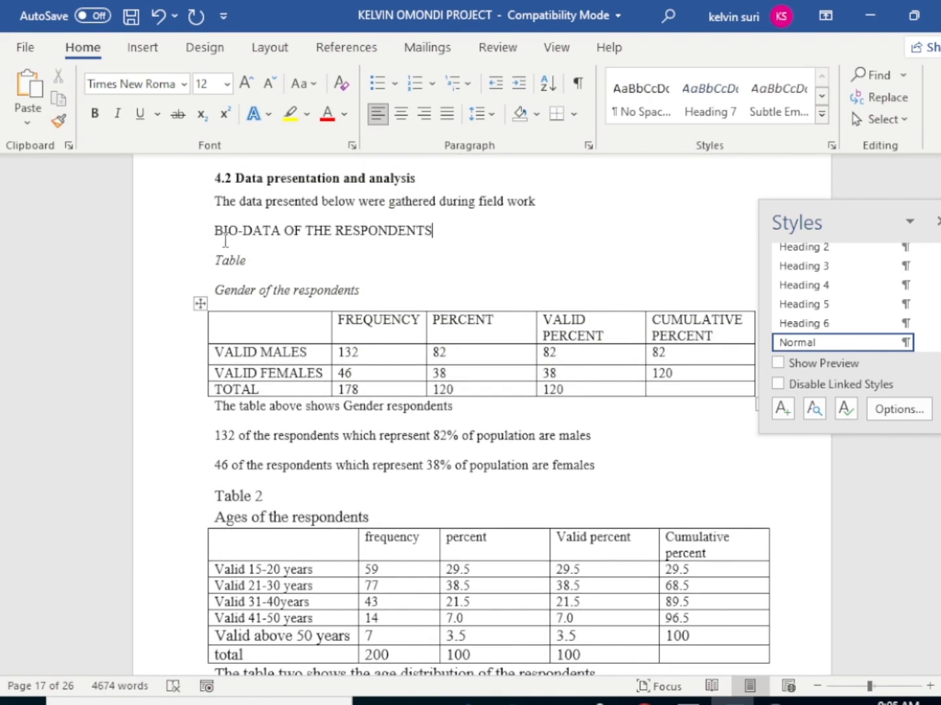
left_click(205, 233)
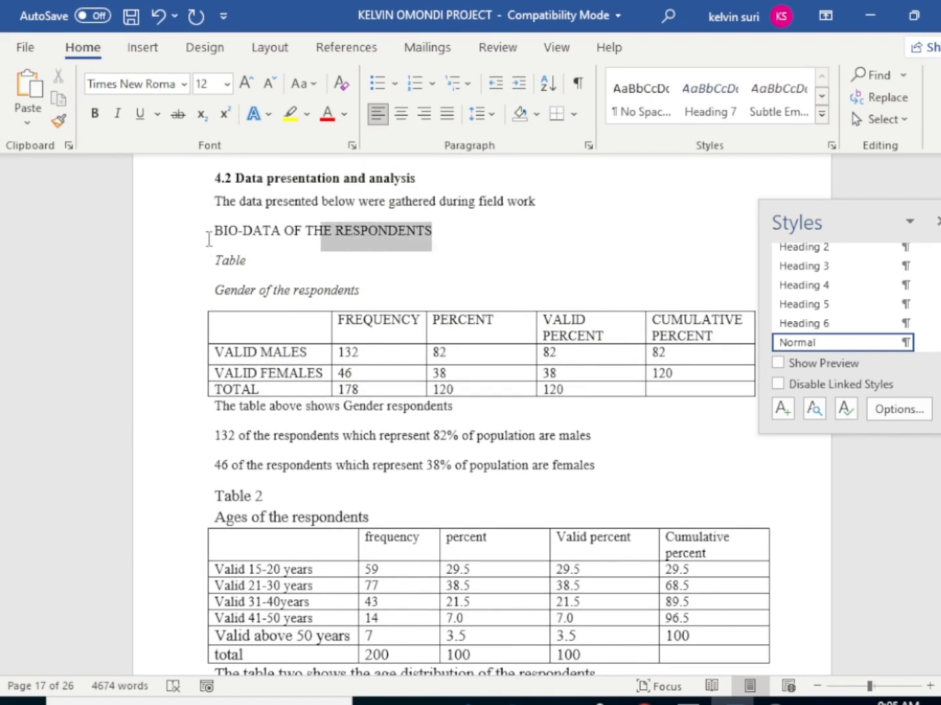
left_click(808, 269)
Apply the Heading 2 style to the 4.2 Data presentation and analysis and 4.1 Introduction headings
scroll(497, 326, "up", 4)
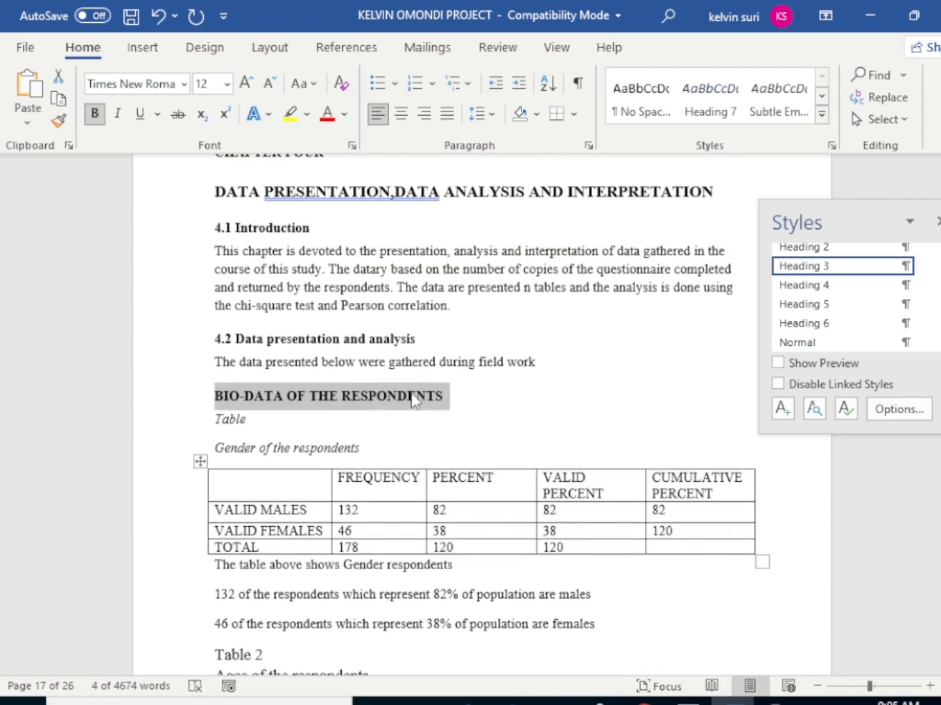
left_click_drag(371, 338, 245, 338)
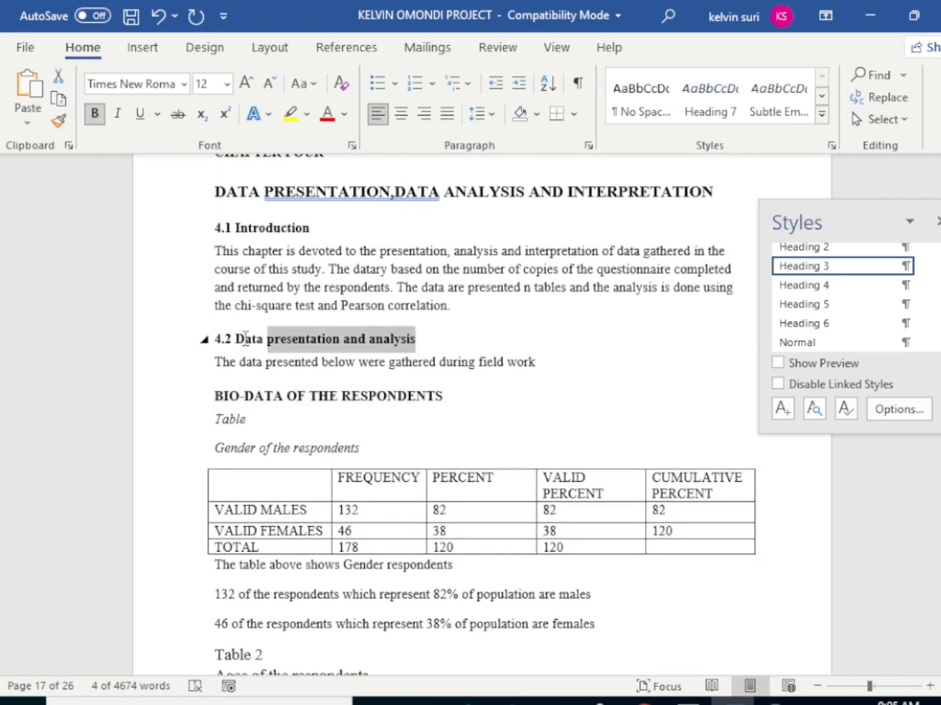
left_click(807, 250)
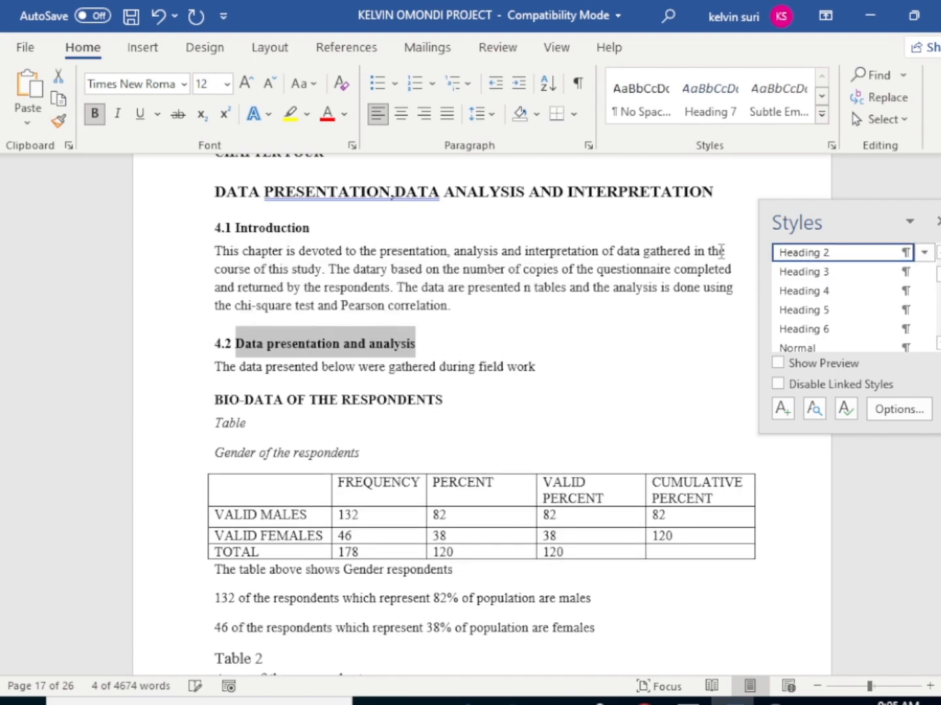
left_click_drag(310, 227, 233, 227)
left_click(826, 252)
Apply the Heading 3 style to the Marital status of the respondents line above the marital status table
scroll(403, 423, "down", 3)
scroll(403, 423, "down", 2)
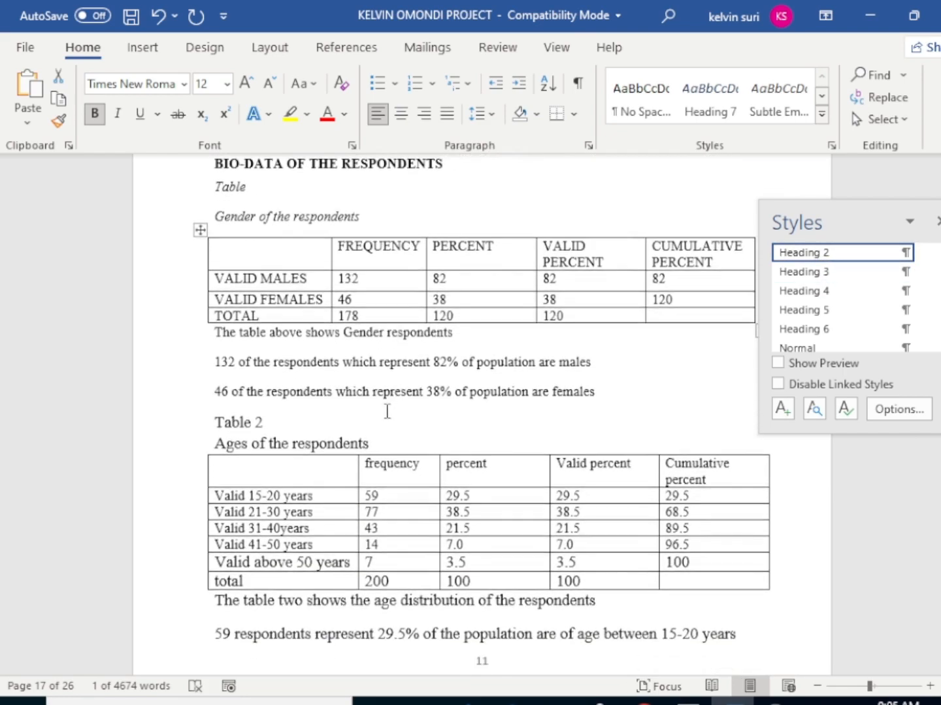
scroll(370, 428, "down", 6)
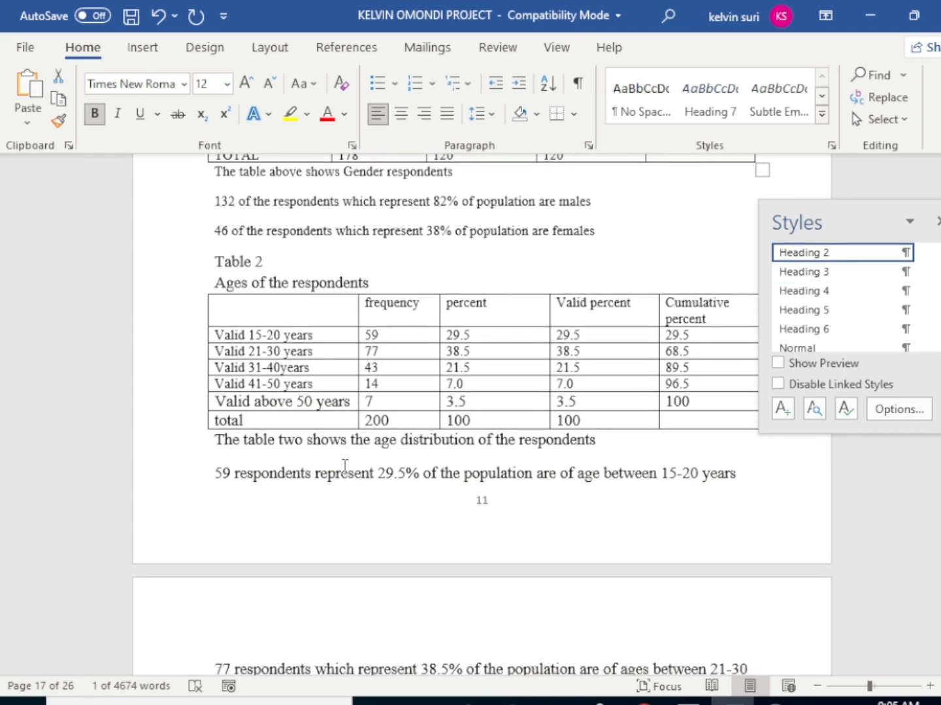
scroll(347, 464, "down", 12)
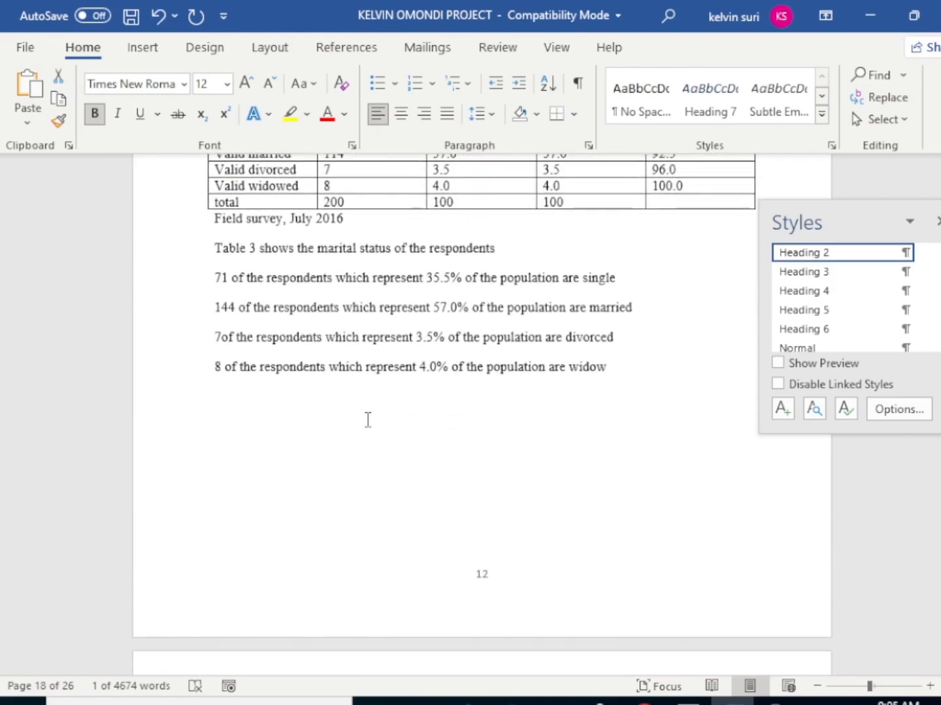
scroll(422, 262, "up", 1)
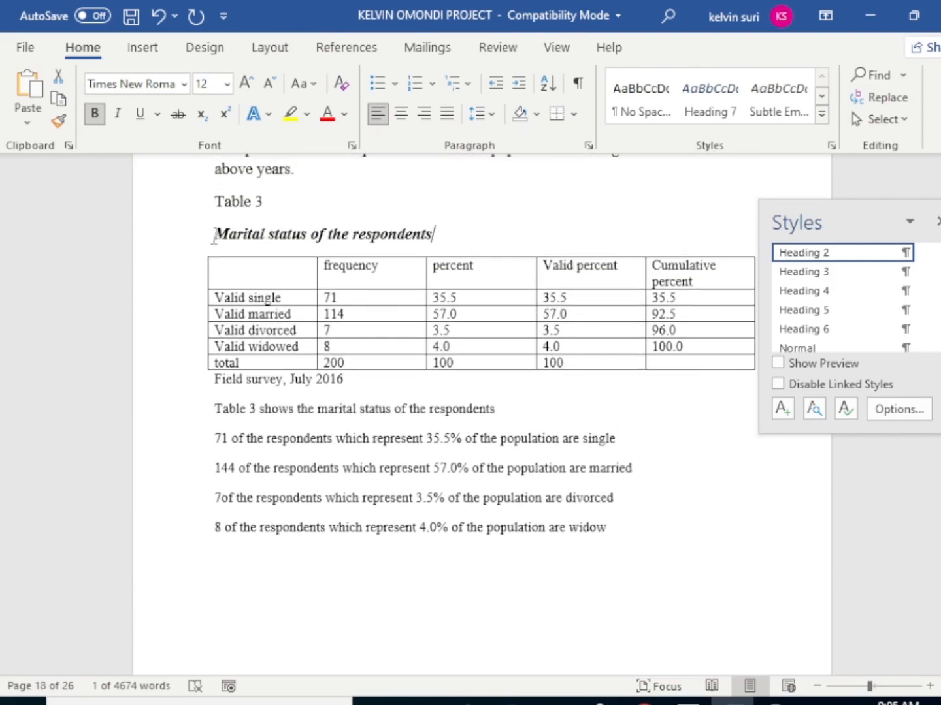
left_click_drag(432, 233, 191, 232)
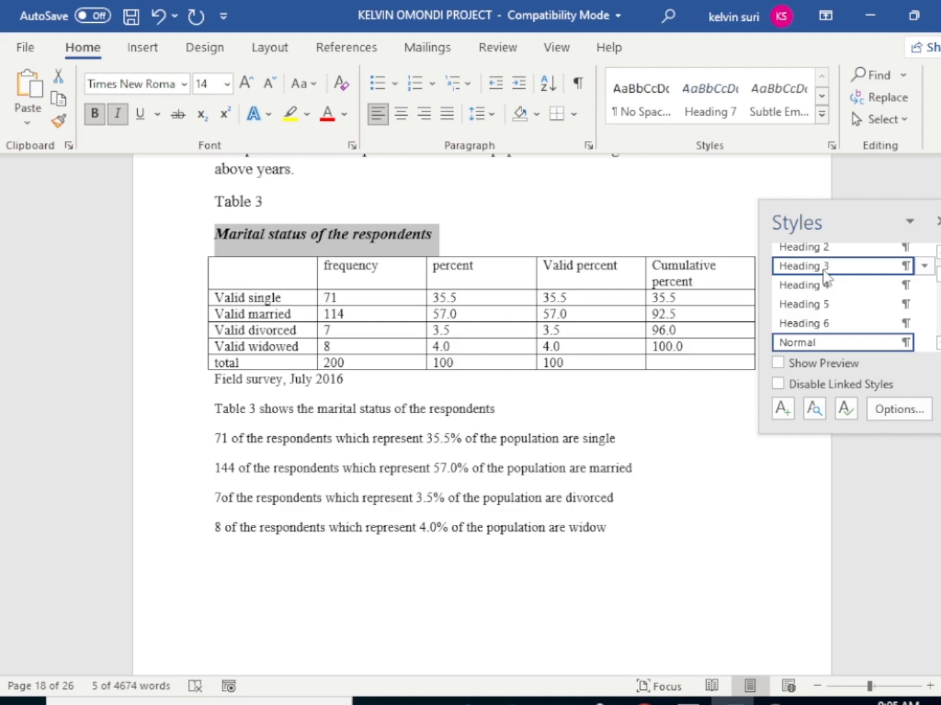
left_click(800, 266)
Apply the Heading 3 style to the Educational qualification of the respondents and Years of experience of the respondents table titles
scroll(467, 444, "down", 2)
scroll(467, 443, "down", 15)
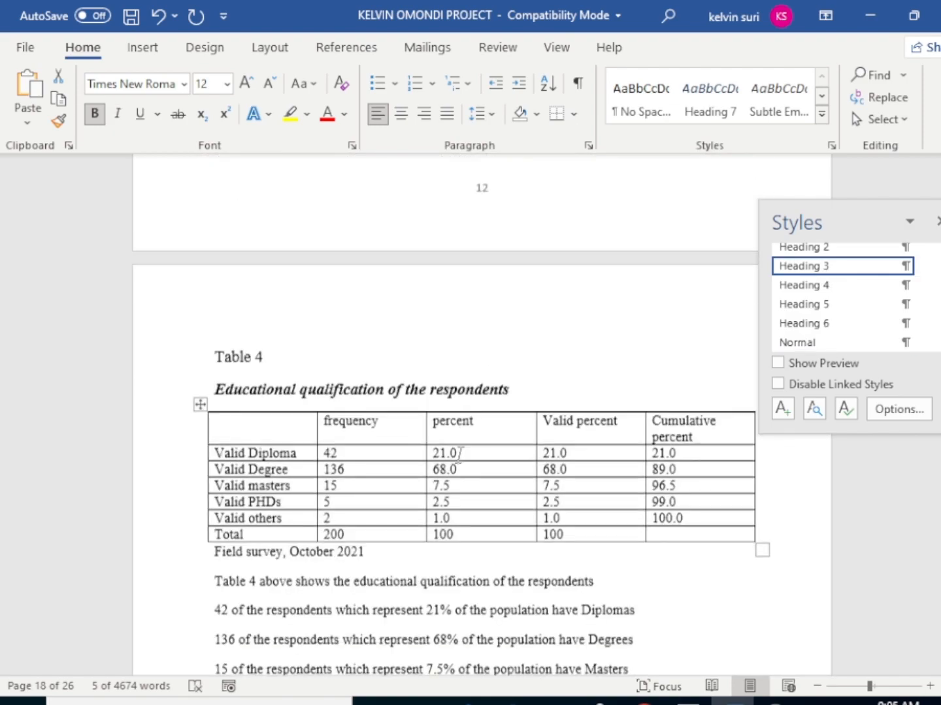
scroll(452, 427, "up", 3)
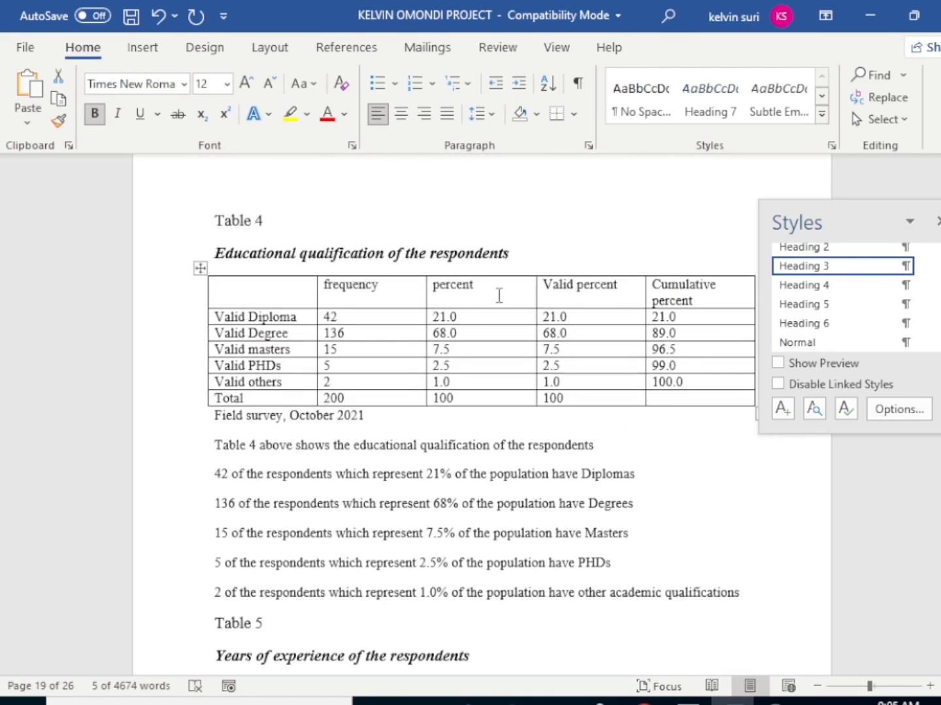
left_click_drag(513, 254, 215, 254)
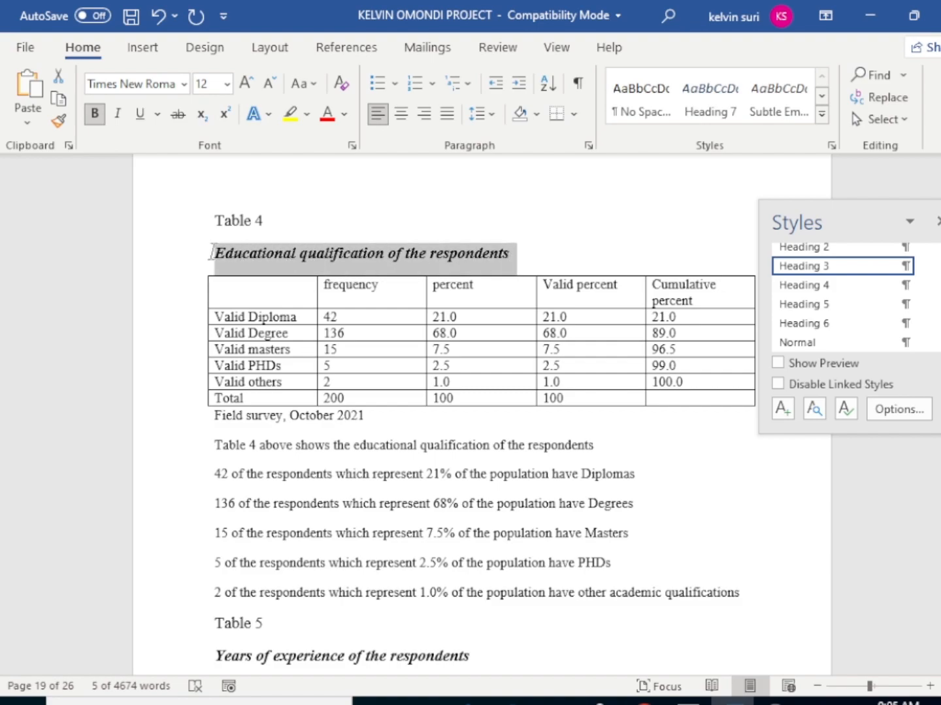
left_click(827, 266)
scroll(480, 452, "down", 4)
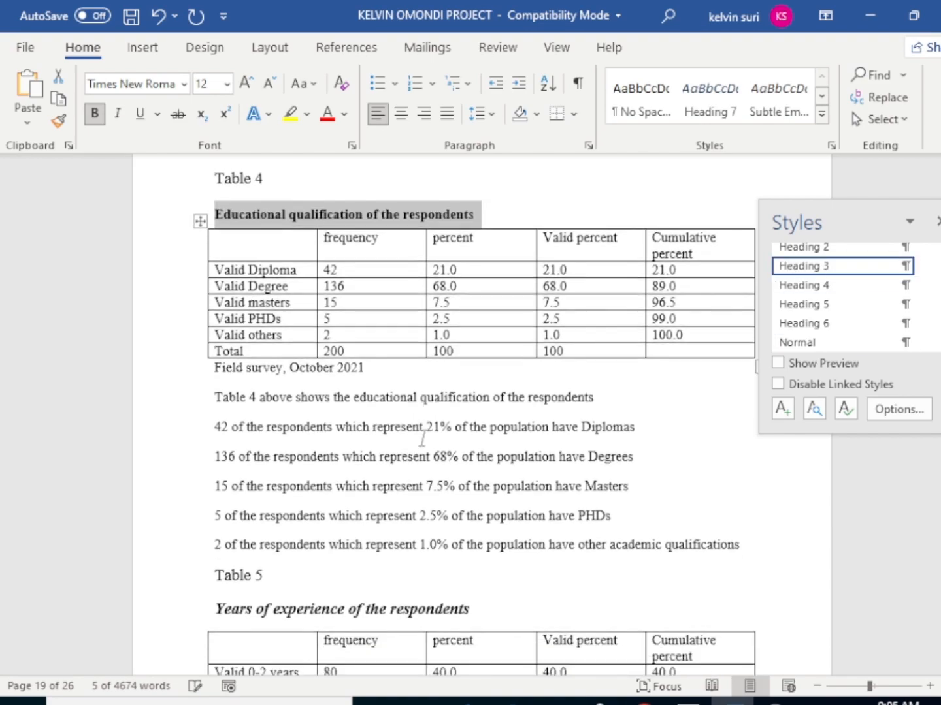
left_click_drag(474, 450, 213, 450)
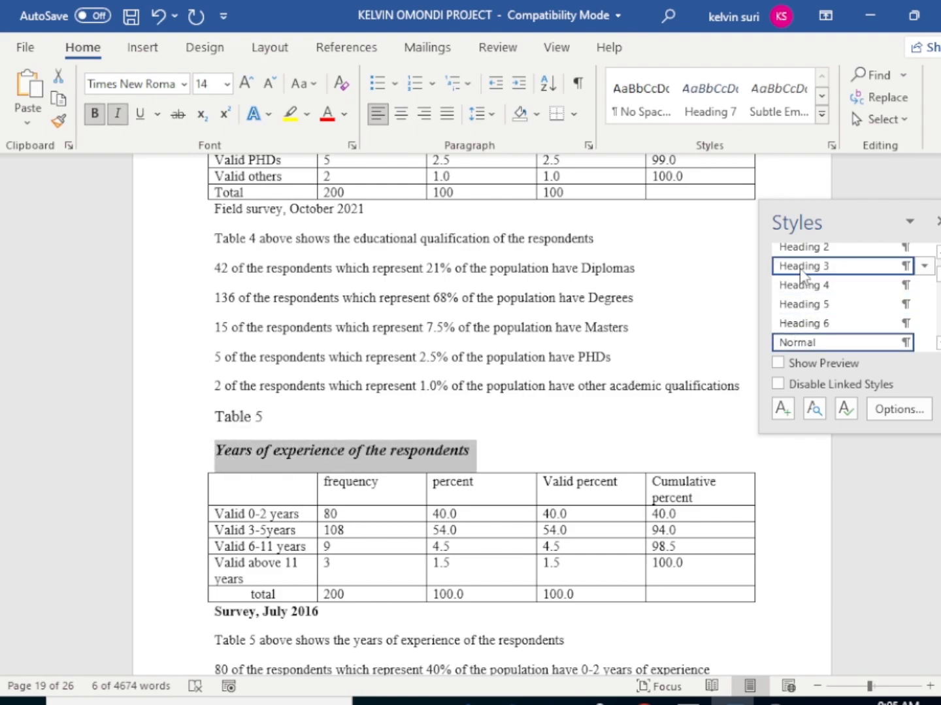
left_click(803, 266)
Apply the Heading 3 style to the Occupational position title under Table 6
scroll(466, 428, "down", 4)
scroll(279, 518, "down", 3)
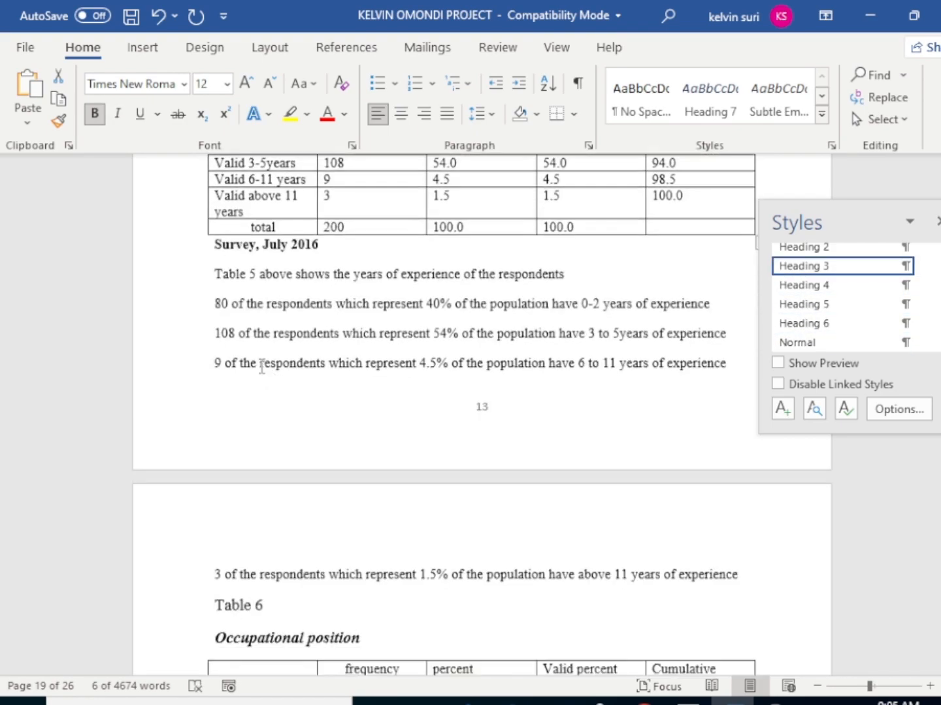
scroll(340, 602, "down", 2)
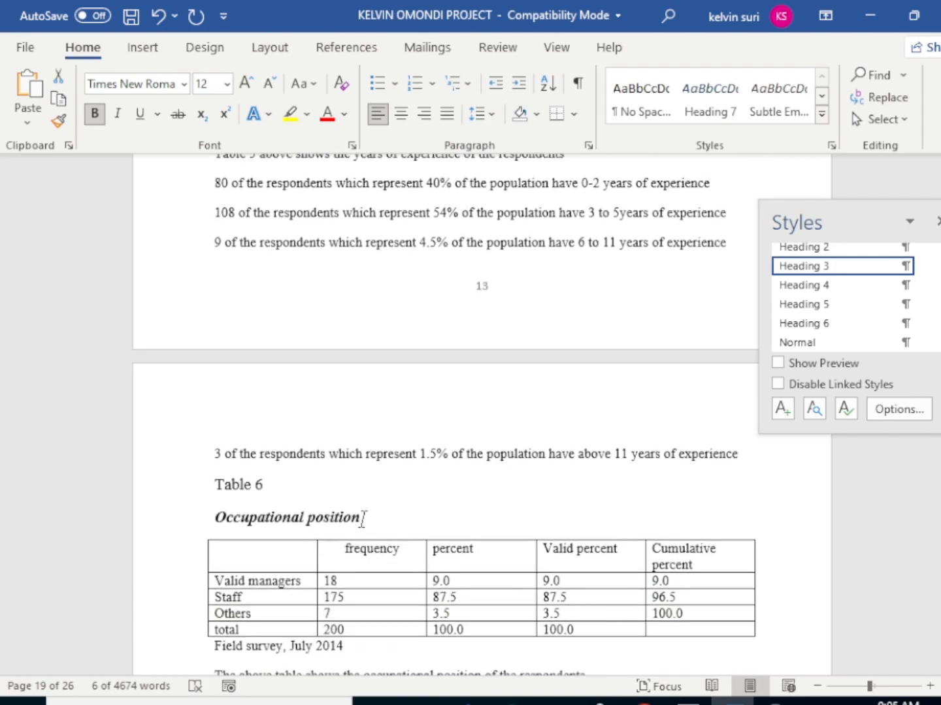
left_click_drag(280, 516, 207, 519)
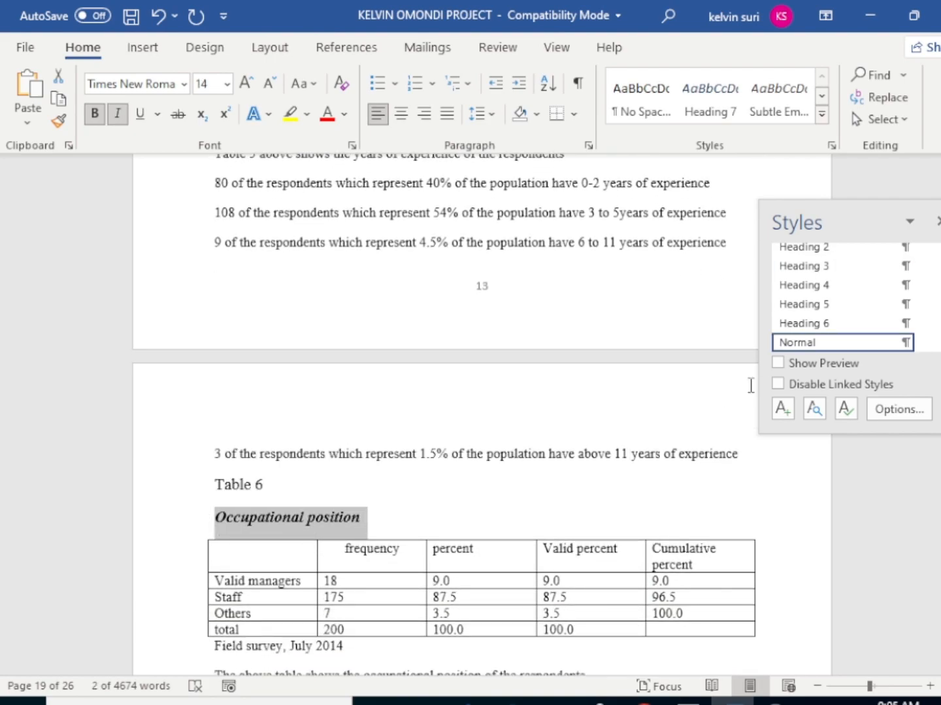
left_click(794, 267)
Apply the Heading 2 style to the TABLE BASED ON RESEARCH QUESTION line and the SECTION B heading below it
scroll(356, 523, "down", 6)
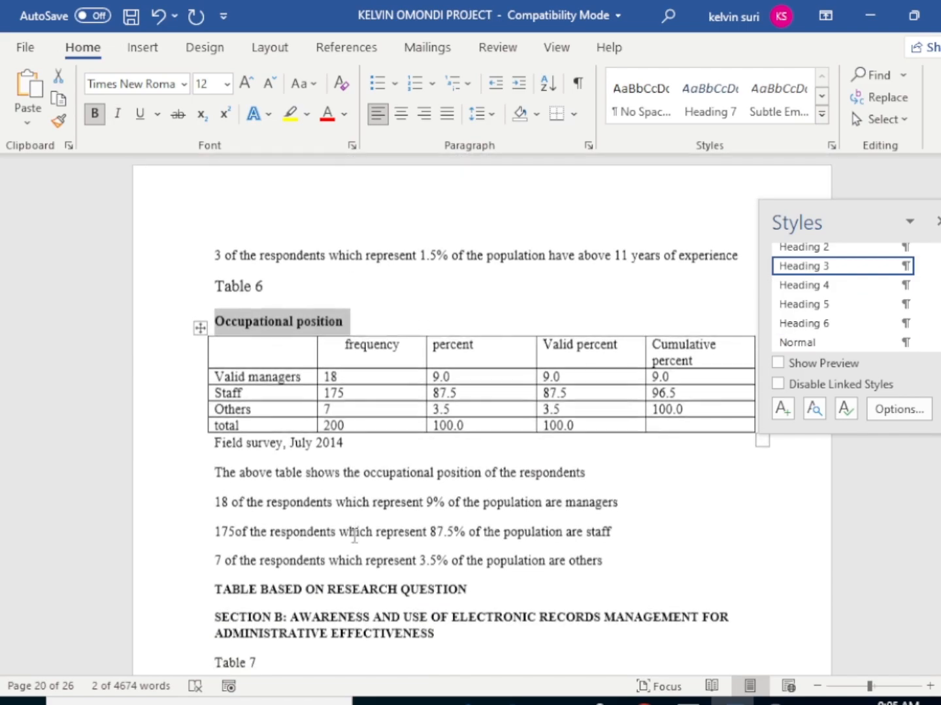
scroll(354, 539, "down", 2)
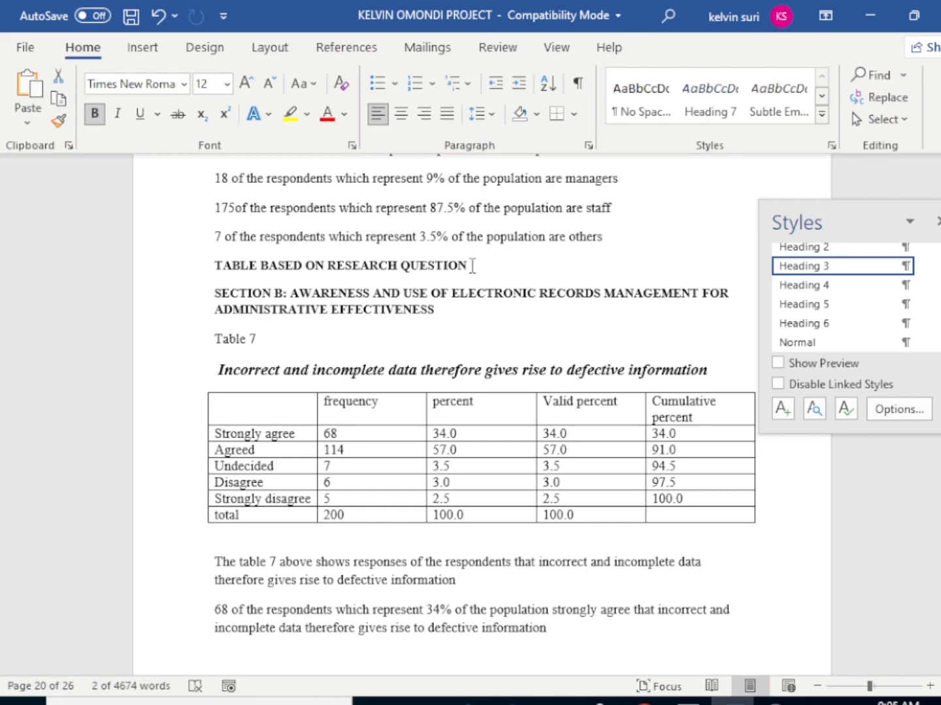
left_click_drag(468, 265, 189, 263)
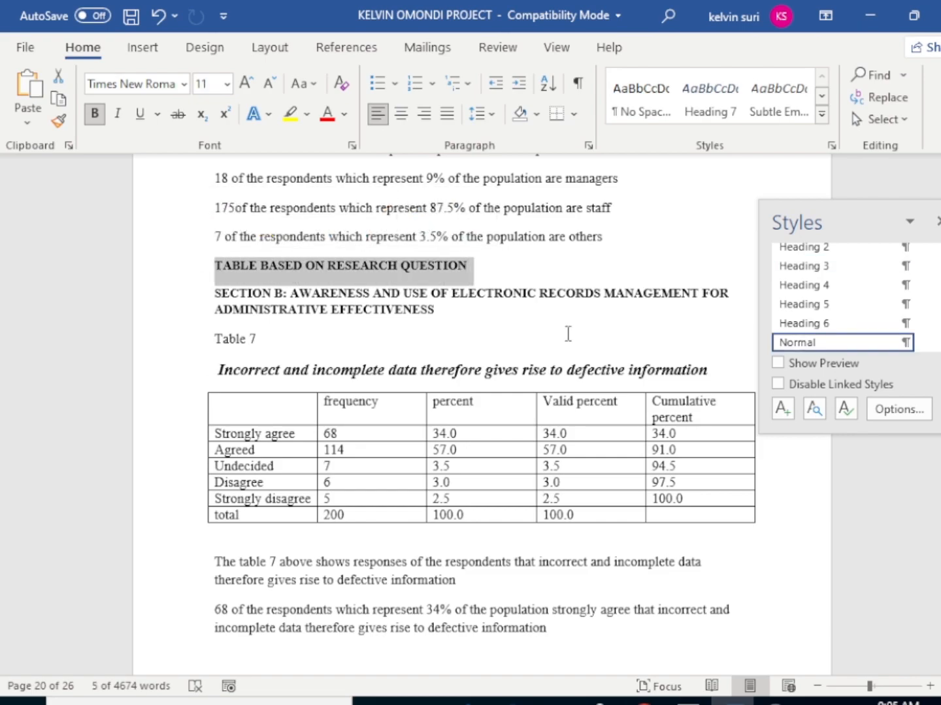
left_click(826, 251)
left_click_drag(440, 314, 203, 295)
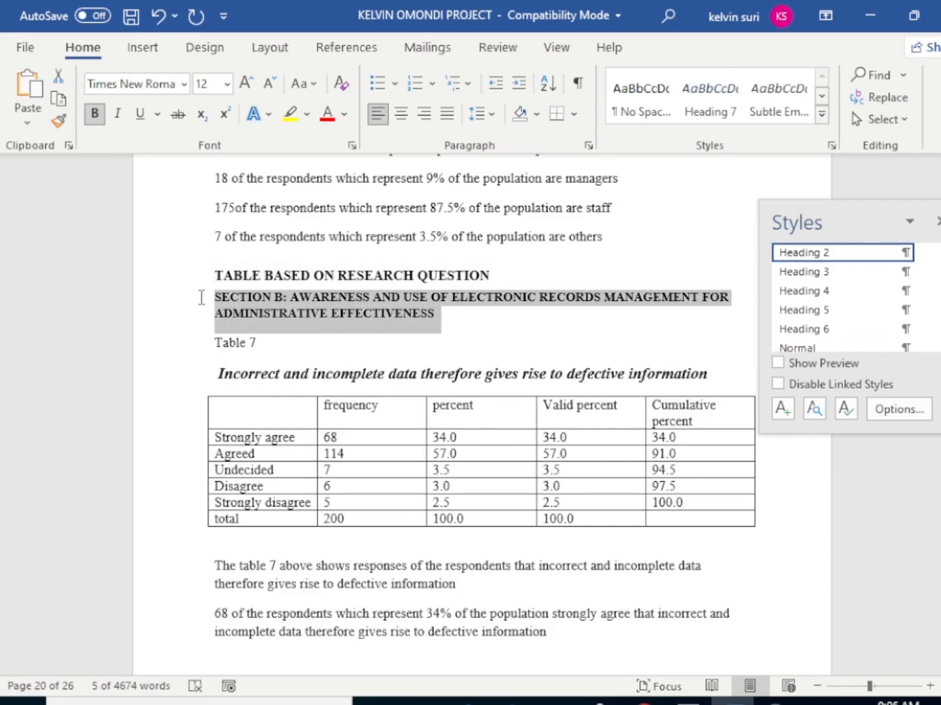
left_click(827, 251)
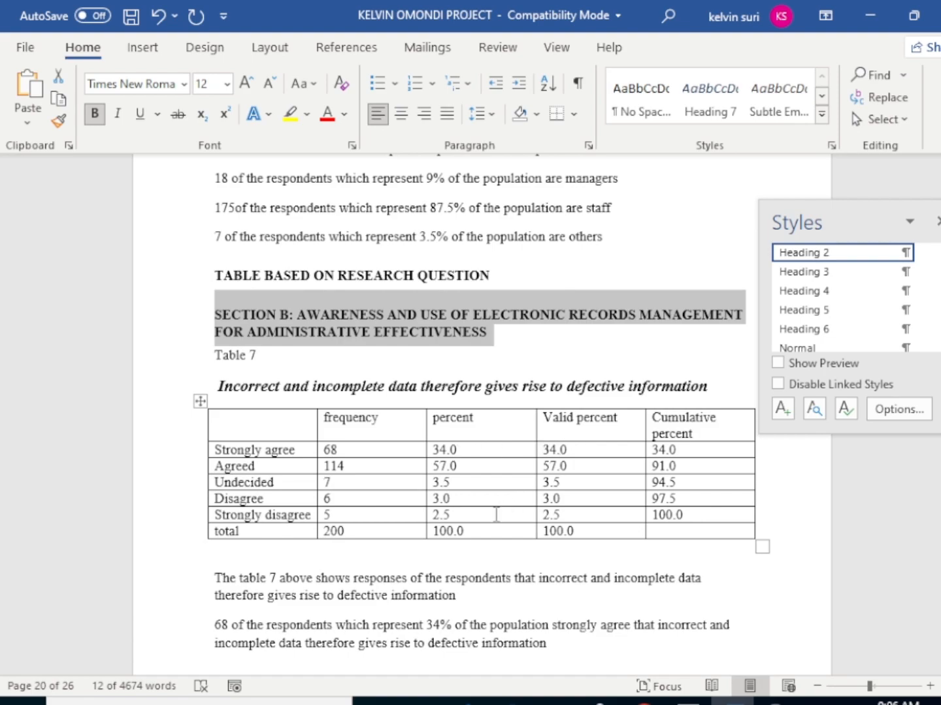
Apply the Heading 2 style to the 4.3 TEST OF HYPOTHESIS heading
scroll(462, 546, "down", 10)
scroll(462, 546, "down", 4)
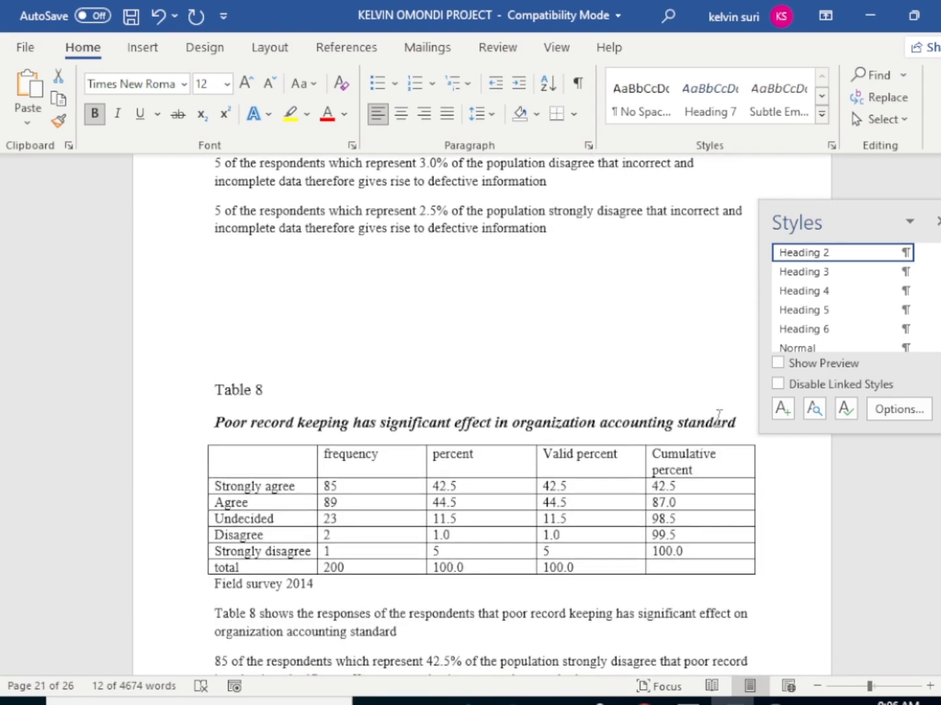
scroll(551, 505, "down", 10)
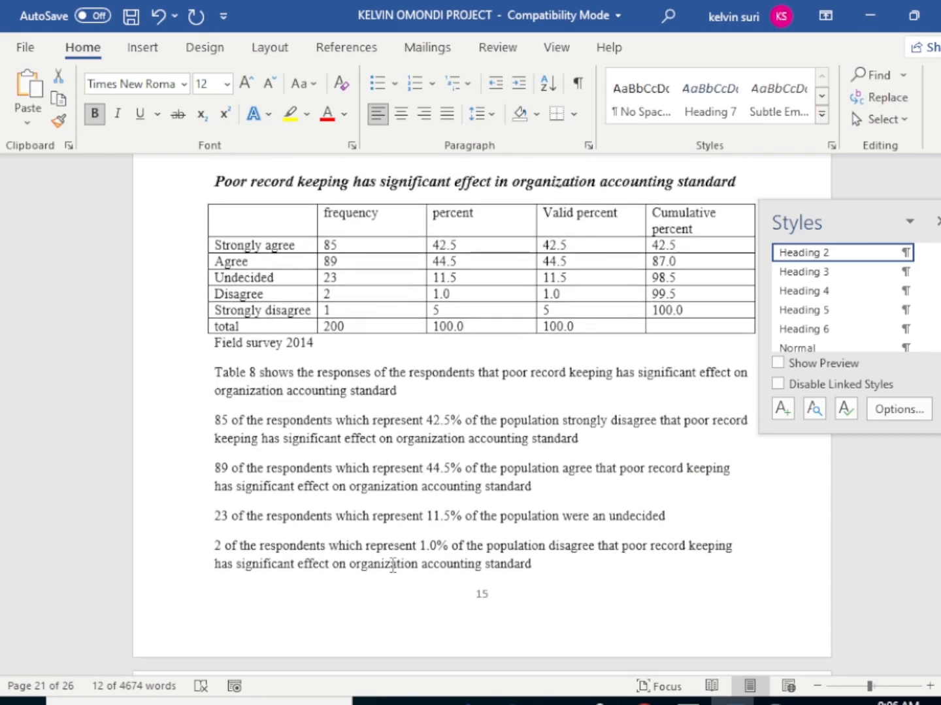
scroll(402, 569, "down", 1)
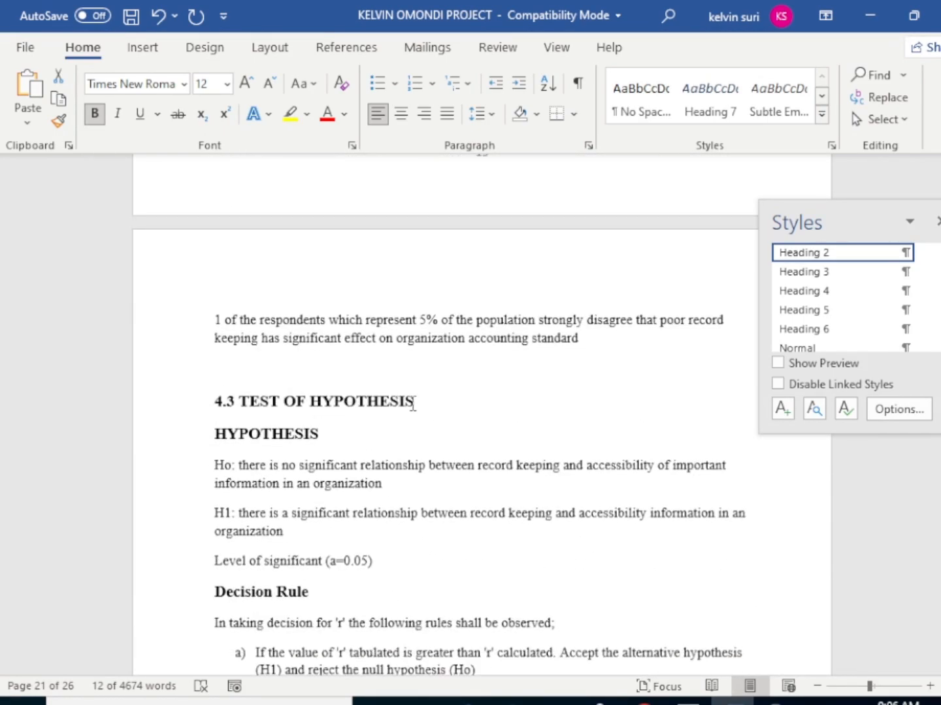
left_click_drag(416, 402, 239, 401)
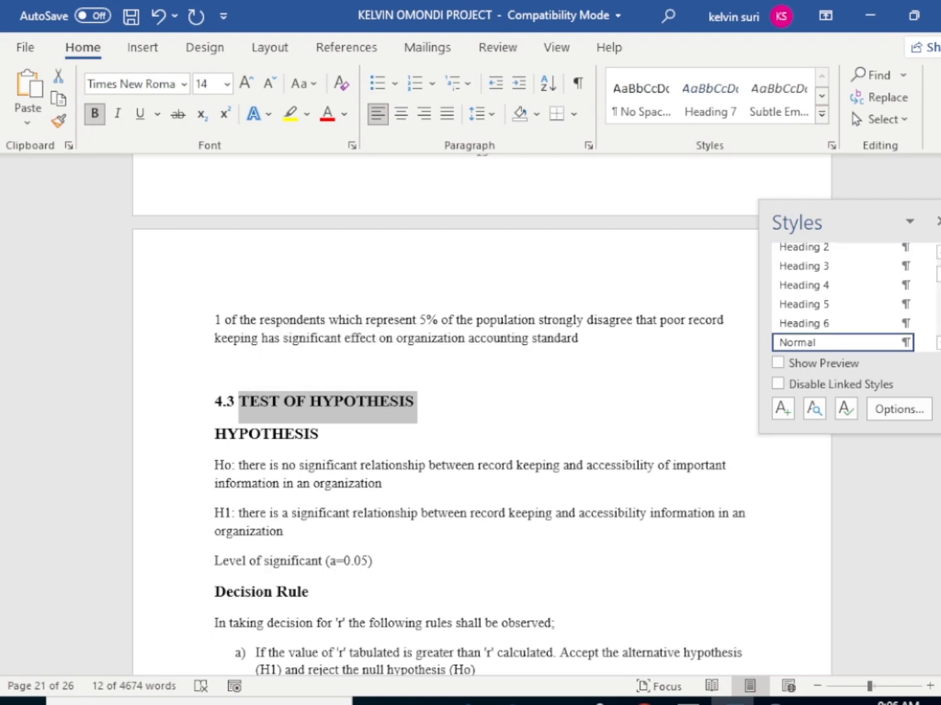
left_click(849, 252)
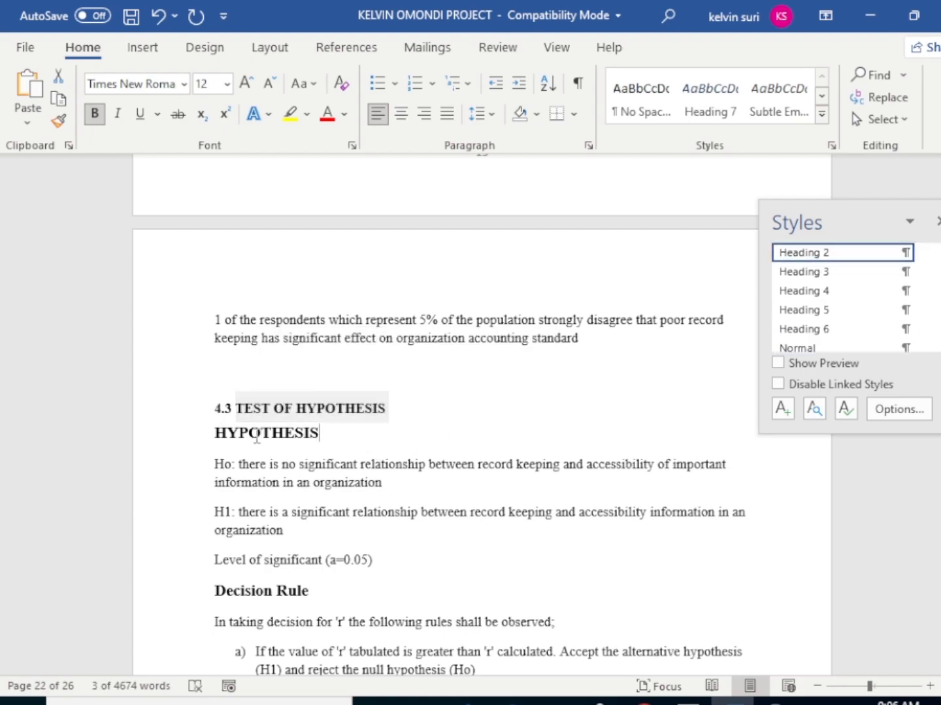
Apply the Heading 2 style to the HYPOTHESIS and Decision Rule headings in section 4.3
left_click_drag(321, 433, 206, 431)
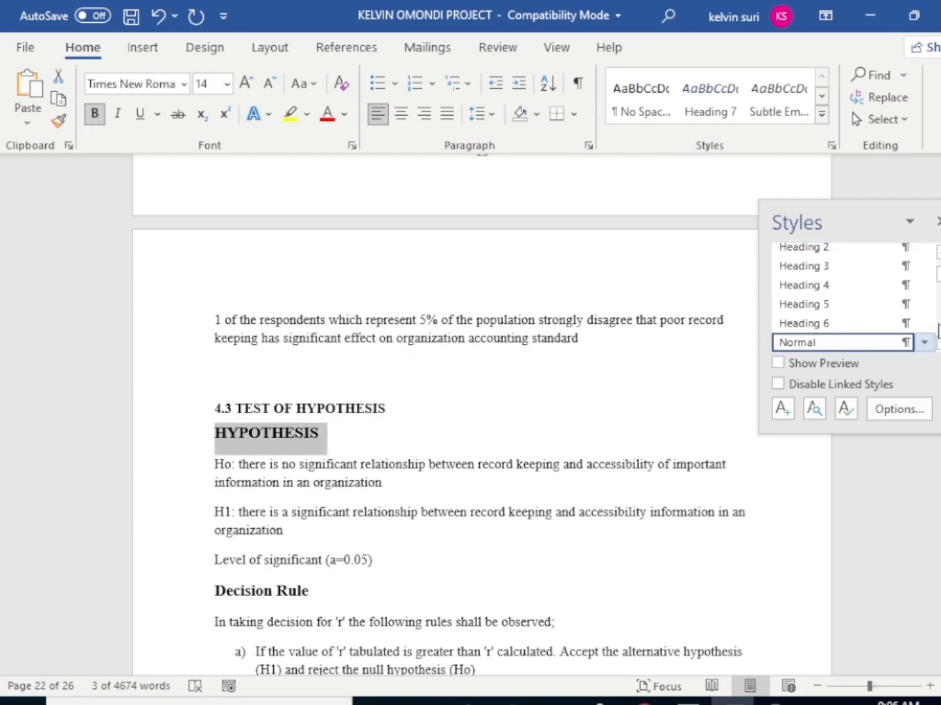
left_click(839, 249)
left_click_drag(320, 596, 213, 597)
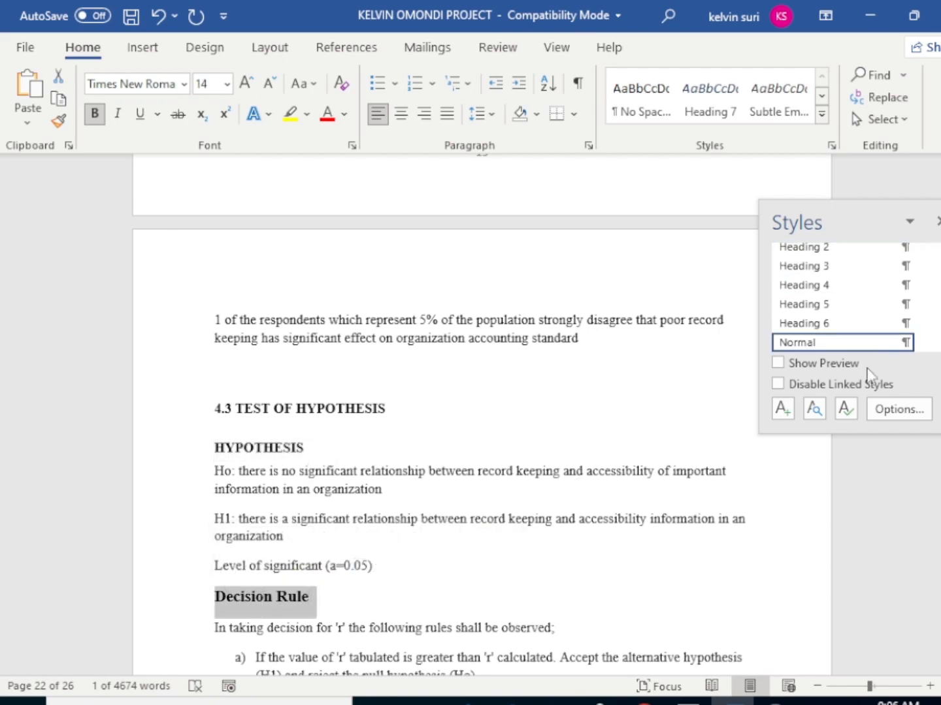
left_click(839, 250)
Apply the Heading 1 style to the CHAPTER 5 heading
scroll(500, 517, "down", 12)
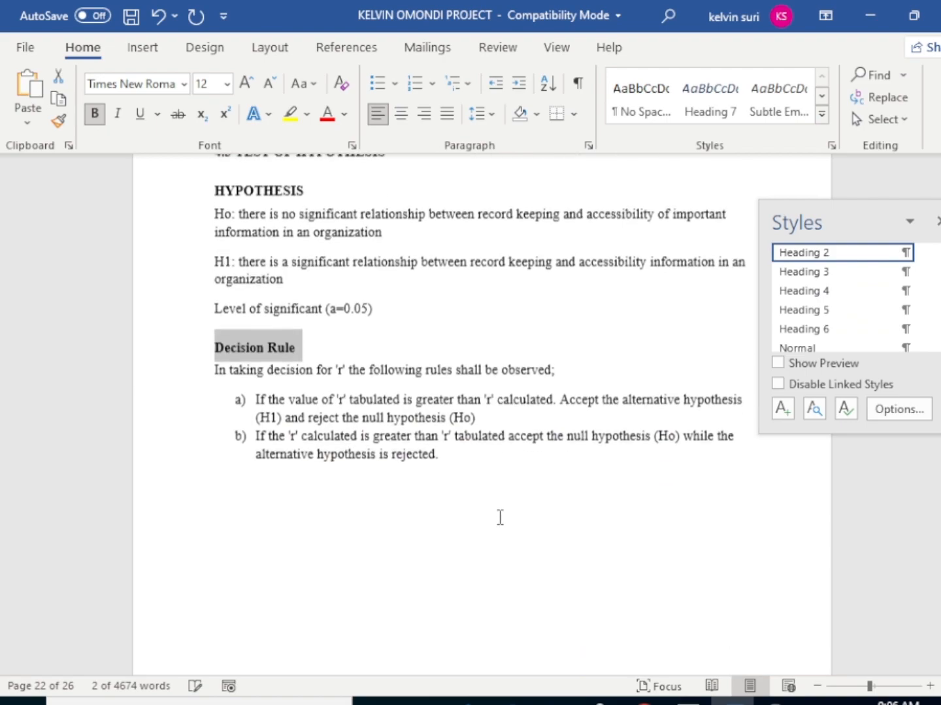
scroll(505, 511, "down", 3)
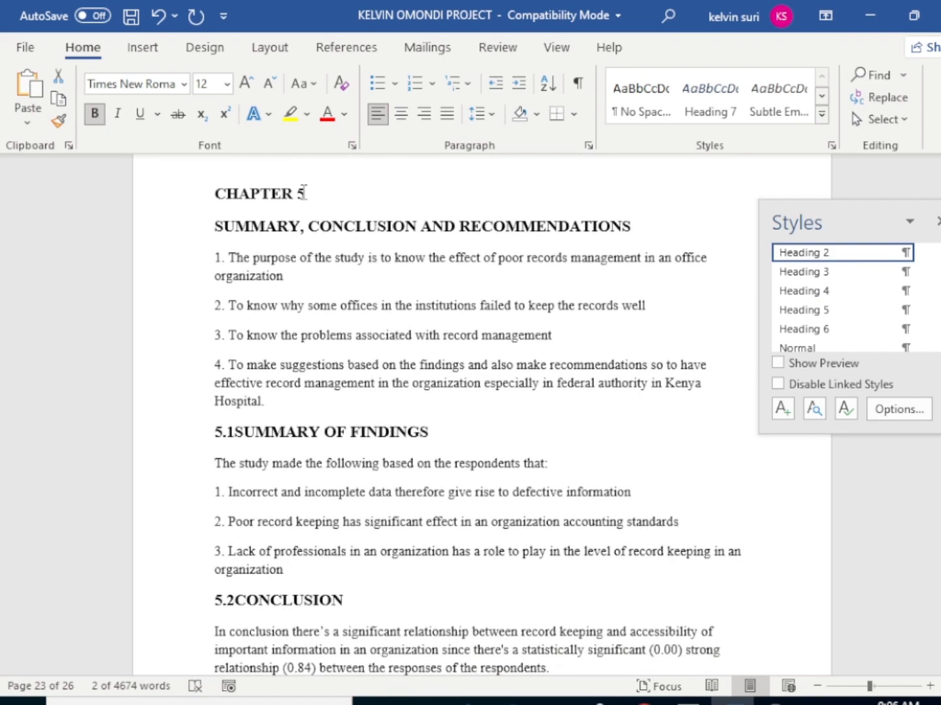
left_click_drag(306, 197, 203, 189)
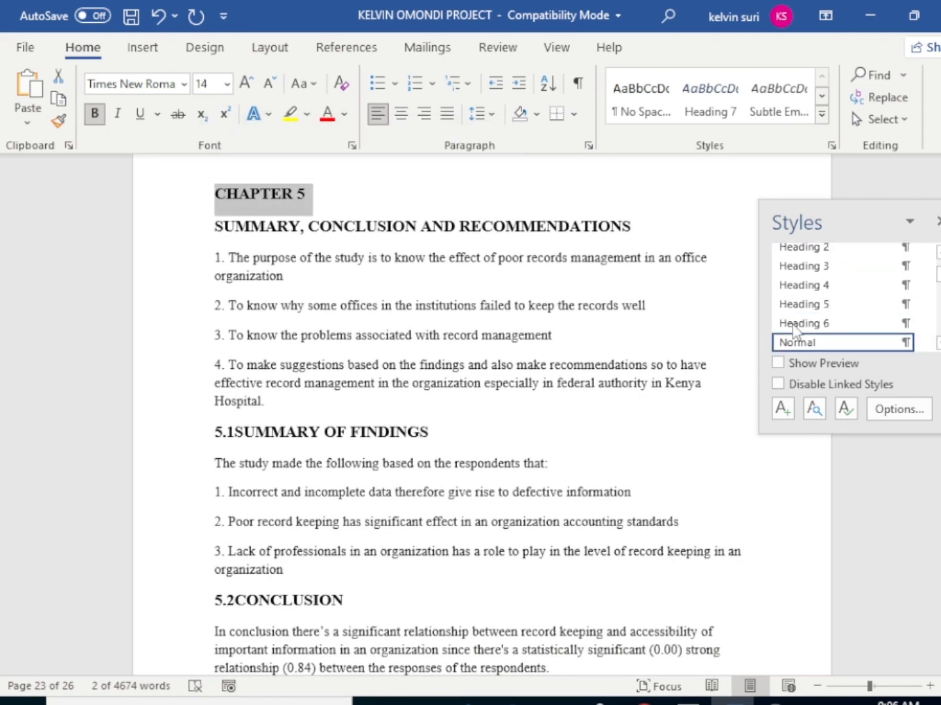
scroll(814, 260, "up", 3)
left_click(817, 271)
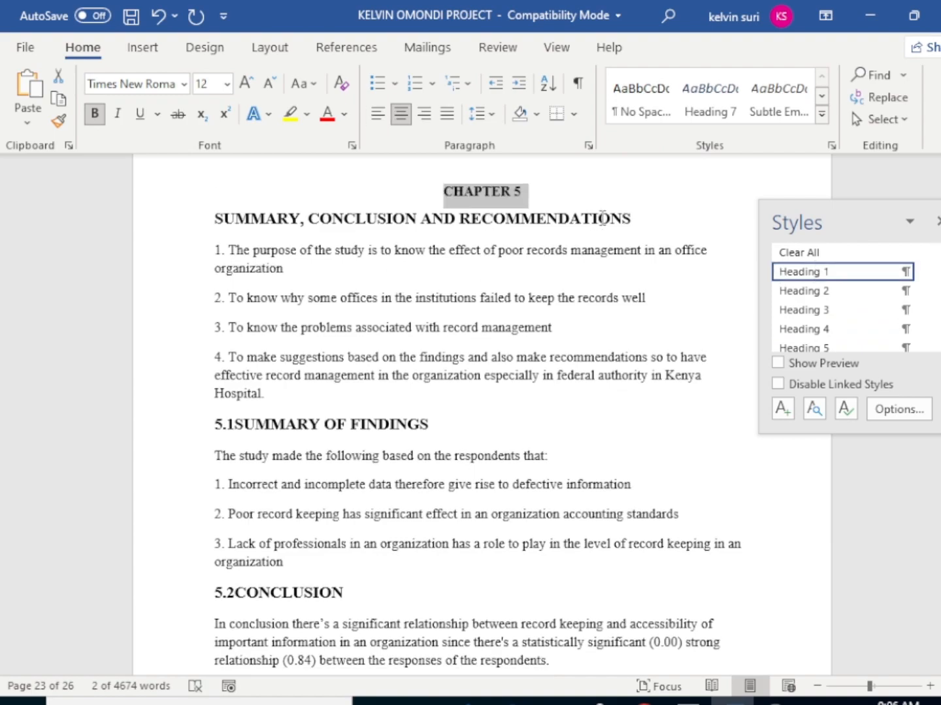
Apply the Heading 2 style to the SUMMARY, CONCLUSION AND RECOMMENDATIONS line below the CHAPTER 5 heading
left_click_drag(647, 220, 203, 197)
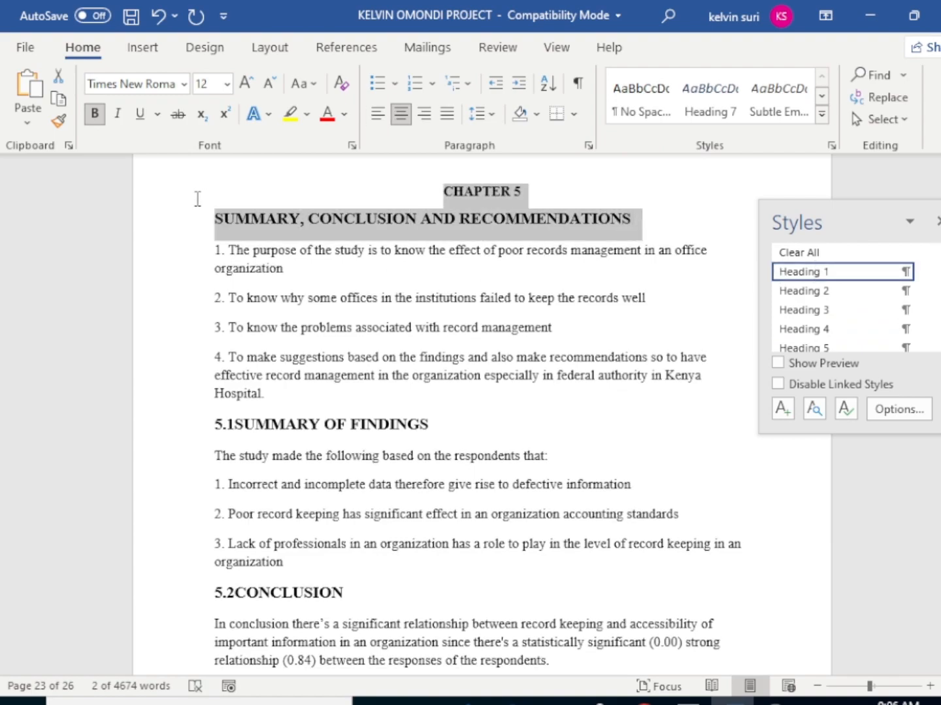
left_click(639, 218)
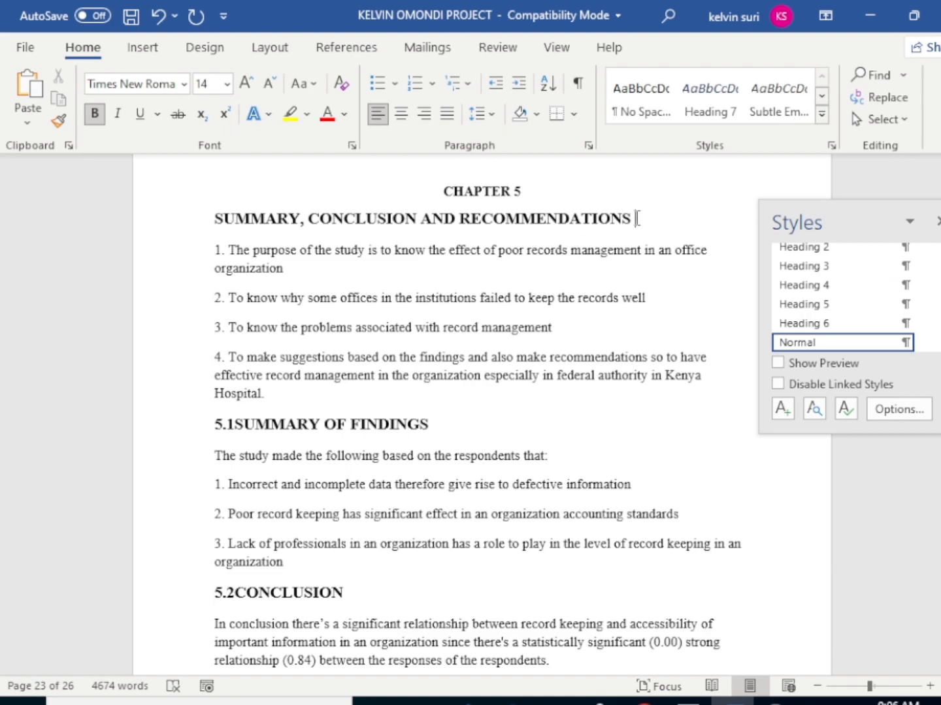
left_click_drag(635, 219, 196, 225)
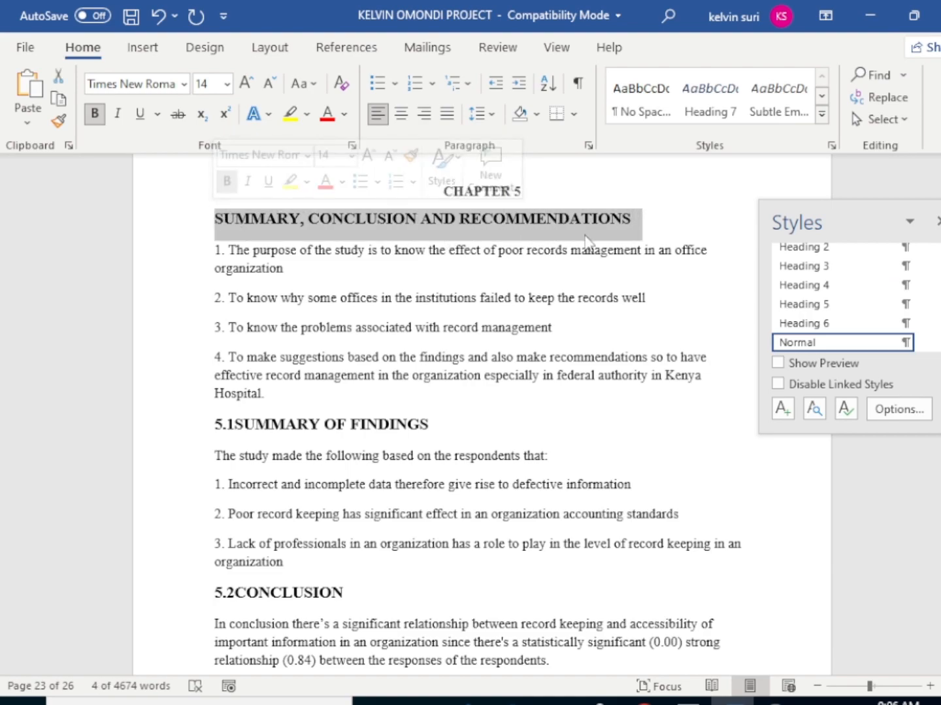
left_click(792, 248)
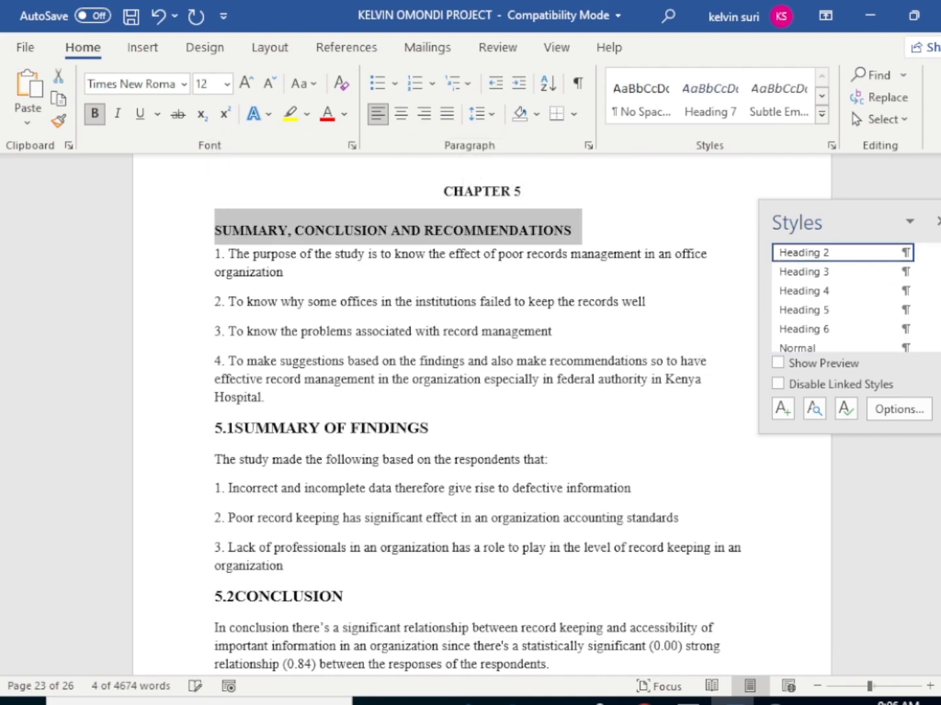
Apply the Heading 3 style to the 5.1 SUMMARY OF FINDINGS heading
left_click_drag(433, 431, 234, 428)
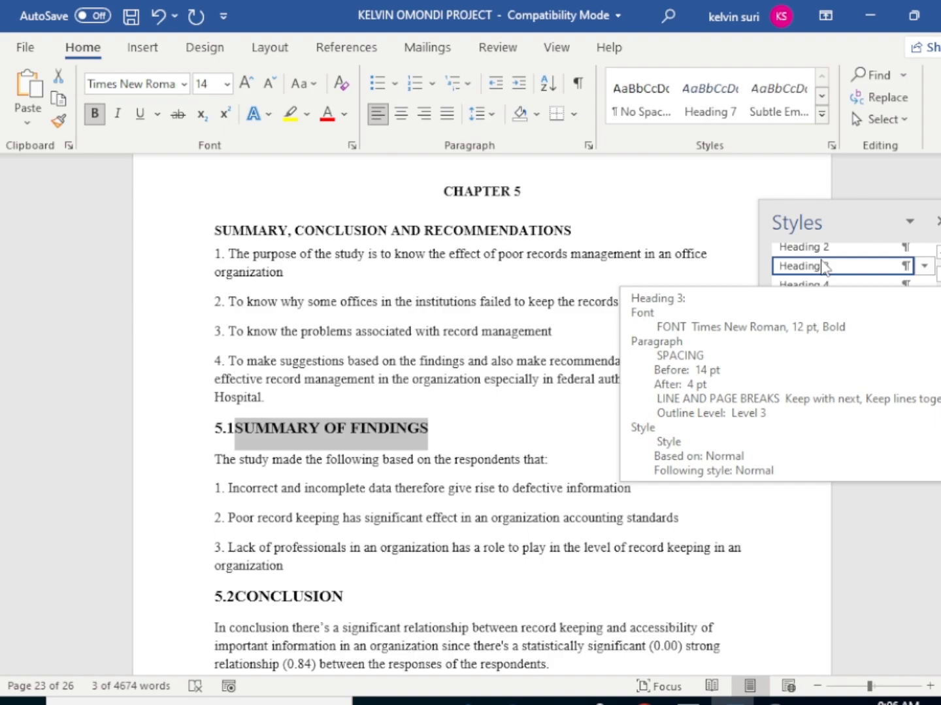
left_click(825, 266)
scroll(327, 414, "down", 3)
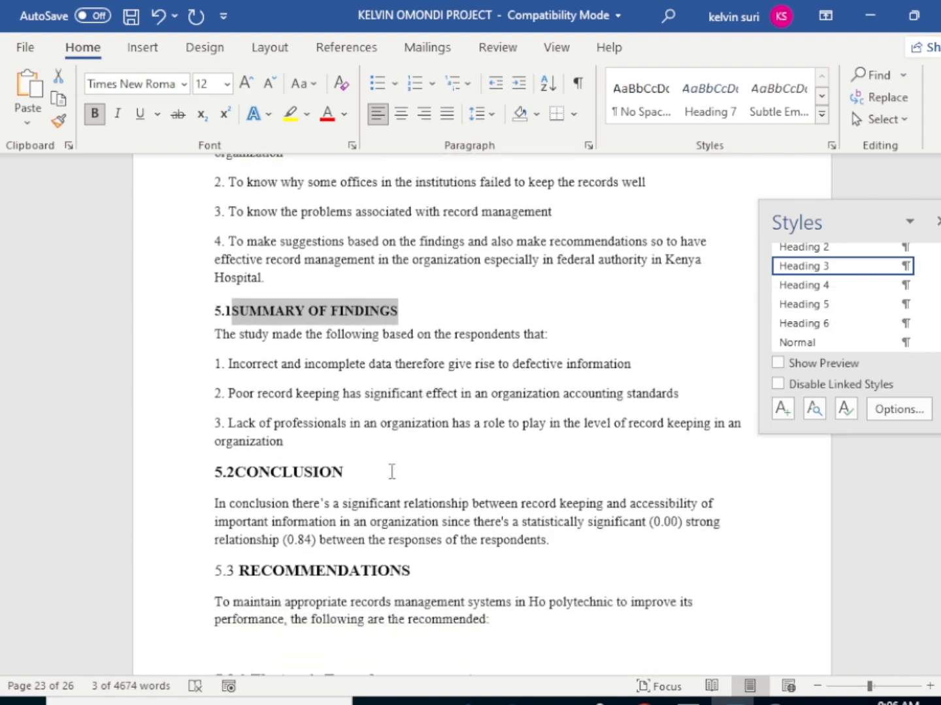
Apply the Heading 3 style to the 5.2 CONCLUSION and 5.3 RECOMMENDATIONS headings
left_click_drag(348, 432, 238, 420)
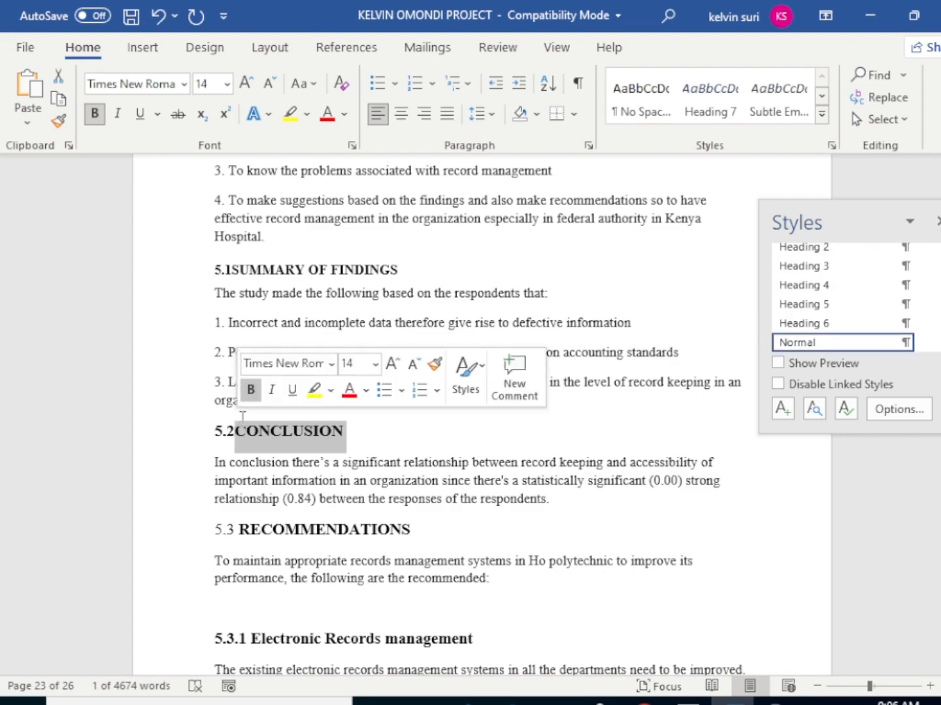
left_click(821, 270)
left_click_drag(410, 526, 236, 525)
left_click(826, 266)
Apply the Heading 2 style to the 5.1 SUMMARY OF FINDINGS, 5.2 CONCLUSION and 5.3 RECOMMENDATIONS headings together
scroll(456, 501, "down", 2)
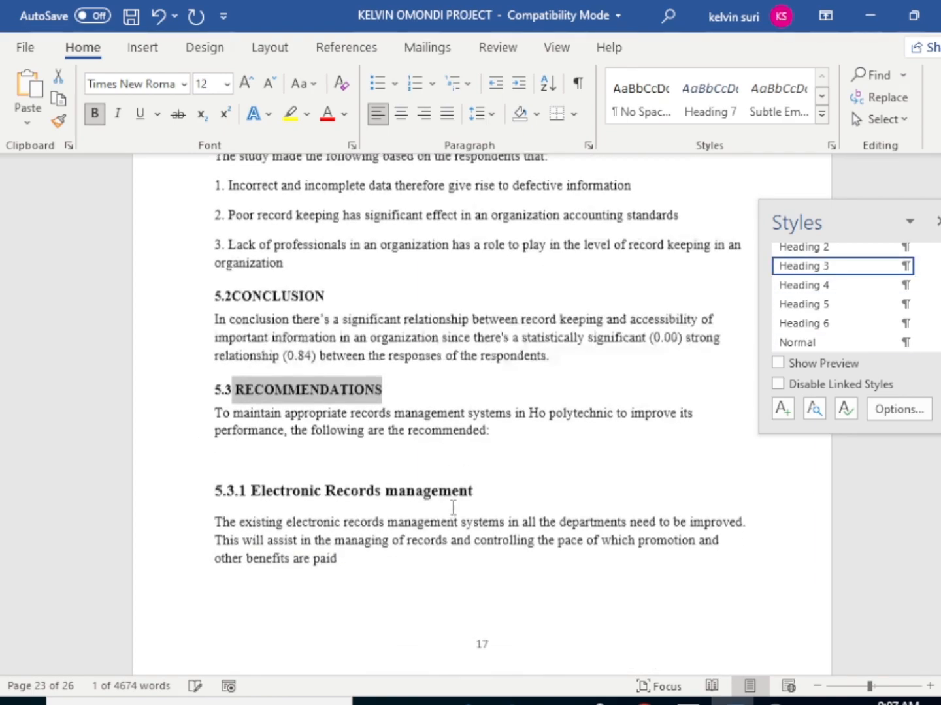
scroll(456, 501, "down", 2)
left_click_drag(474, 387, 239, 391)
scroll(357, 357, "up", 3)
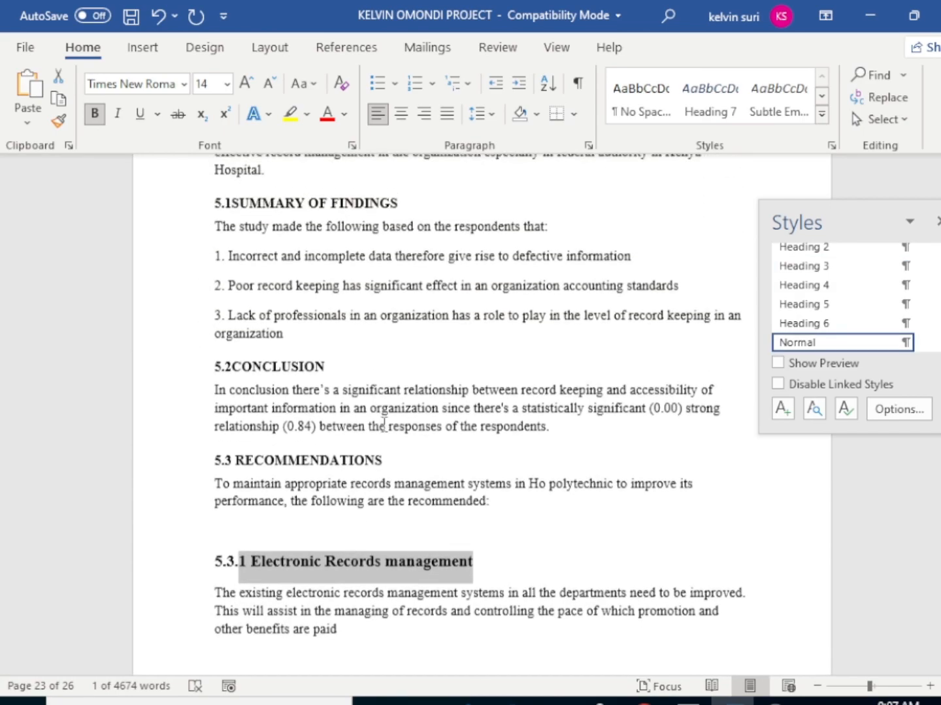
left_click_drag(382, 487, 238, 486)
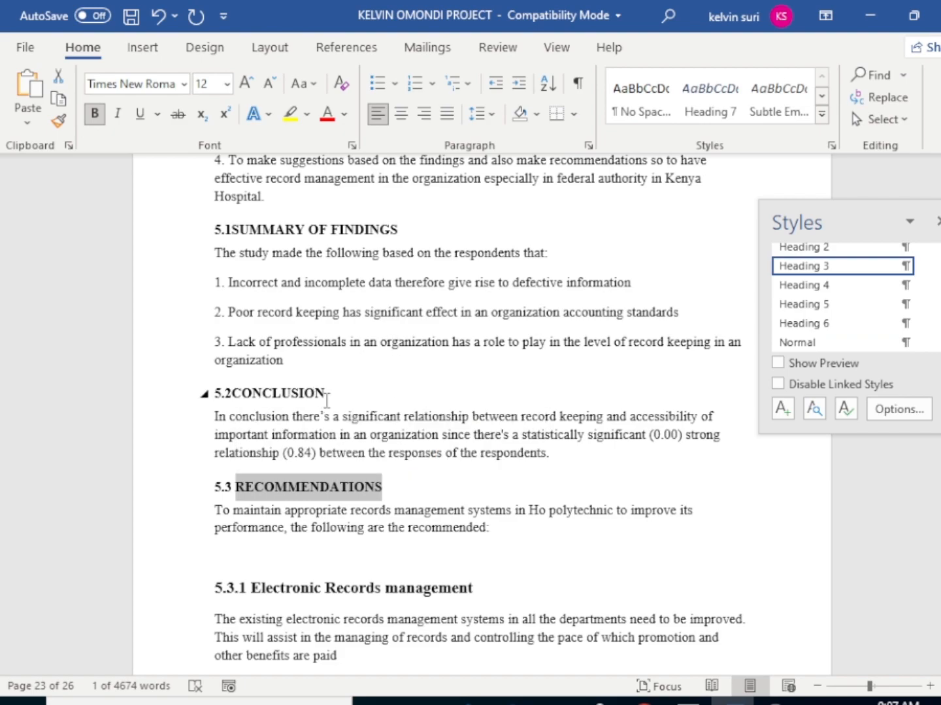
left_click_drag(327, 393, 238, 395)
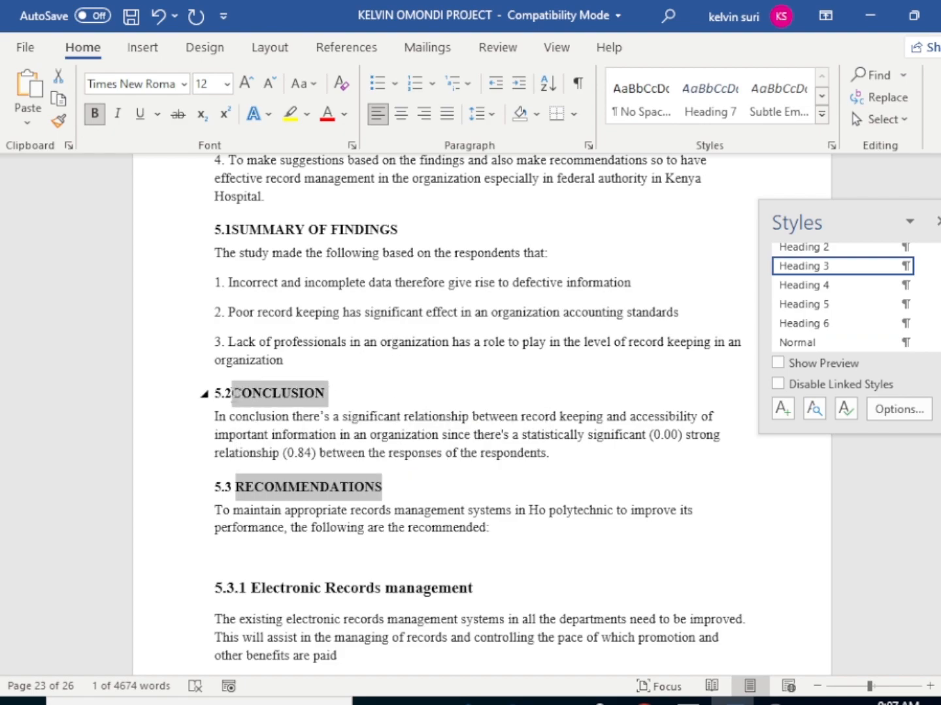
left_click_drag(350, 226, 228, 230)
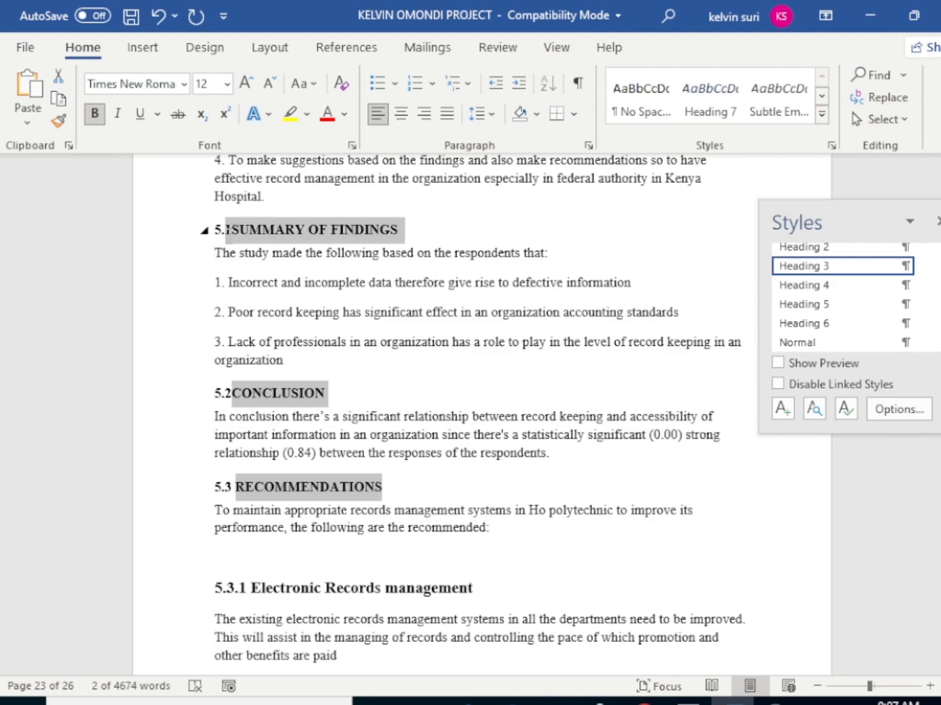
left_click(796, 251)
Apply the Heading 3 style to the 5.3.1 Electronic Records management heading
scroll(427, 510, "down", 5)
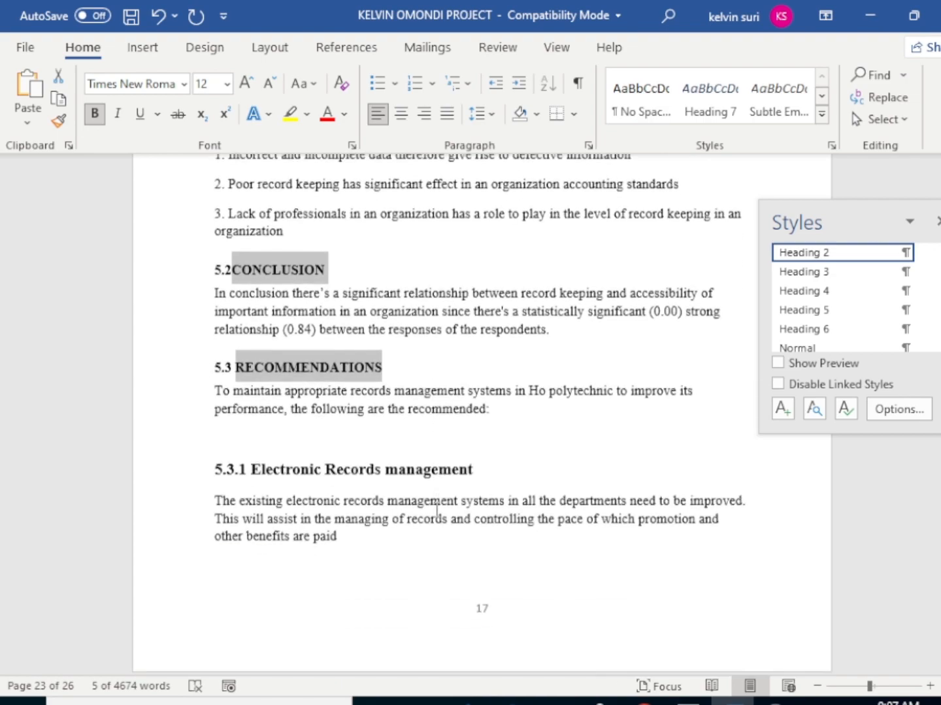
left_click_drag(474, 403, 253, 402)
left_click(802, 267)
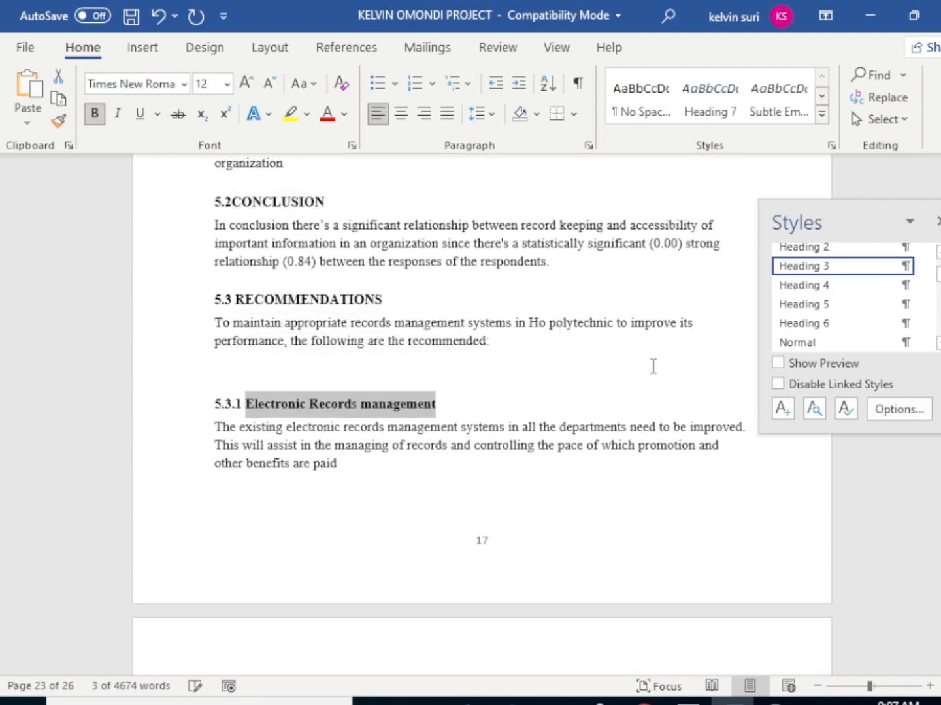
Apply the Heading 3 style to the 5.3.2 Training, 5.3.4 Supervision and Control and 5.3.5 Diffusion headings
scroll(519, 451, "down", 2)
scroll(518, 450, "down", 10)
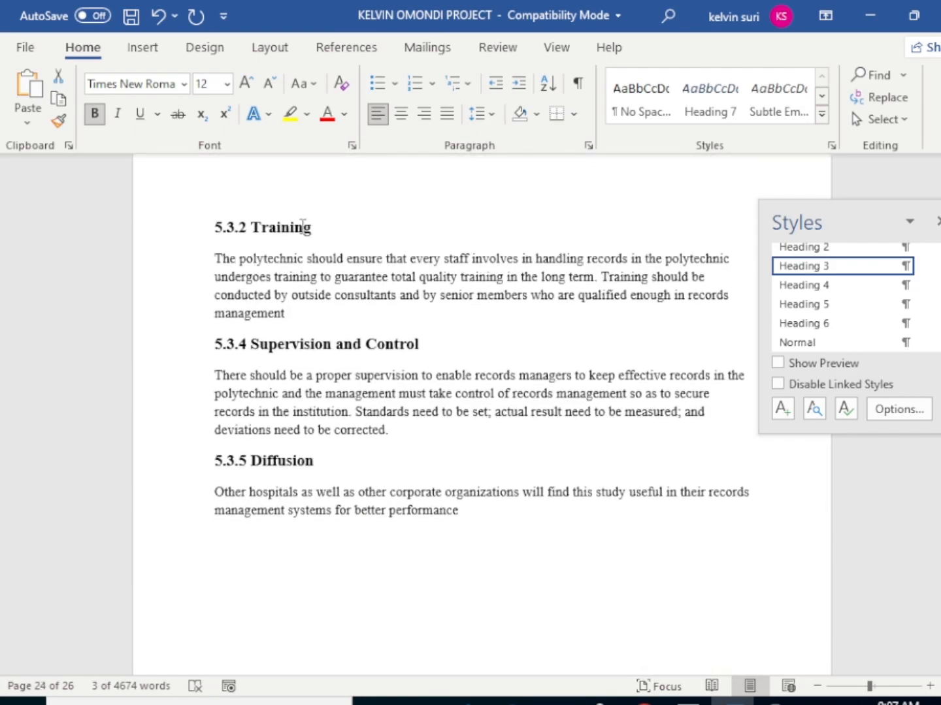
left_click_drag(290, 230, 250, 230)
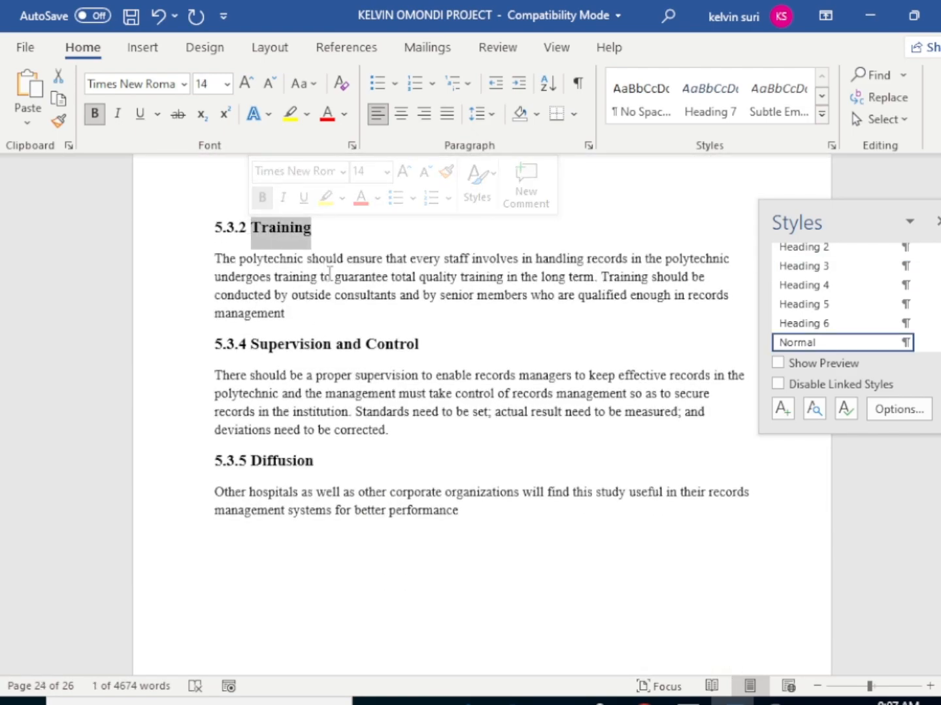
left_click_drag(419, 344, 241, 345)
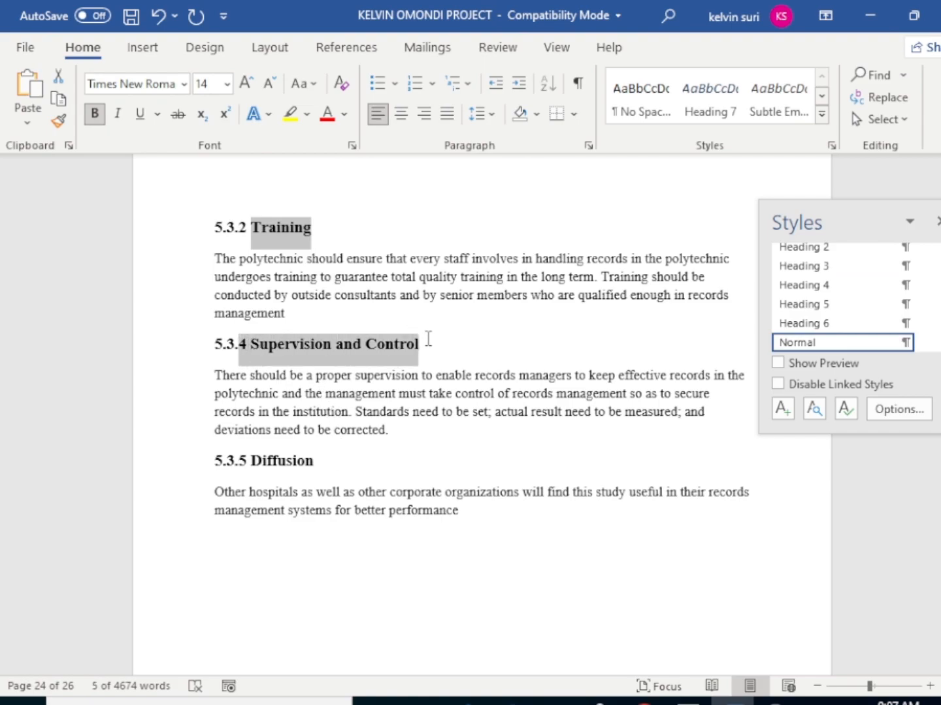
left_click_drag(423, 343, 250, 339)
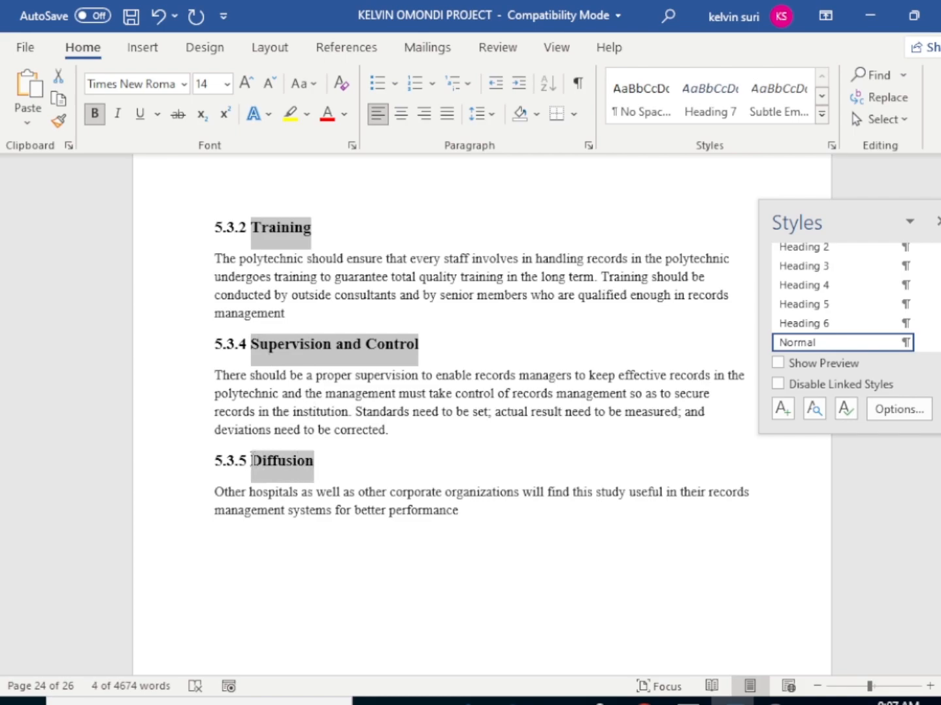
left_click(802, 266)
Insert two blank paragraphs above APPENDIX1 to push that heading onto the next page
scroll(335, 491, "down", 15)
scroll(271, 292, "up", 10)
left_click(228, 348)
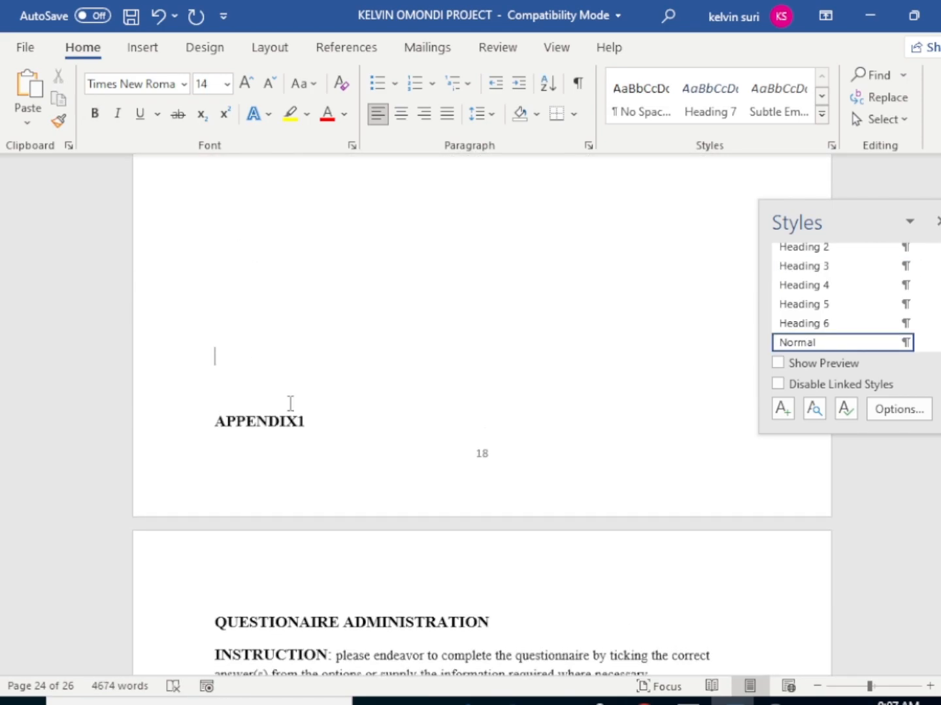
key("Return")
key("Return")
Apply the Heading 1 style to the APPENDIX1 and QUESTIONAIRE ADMINISTRATION headings
scroll(309, 522, "down", 3)
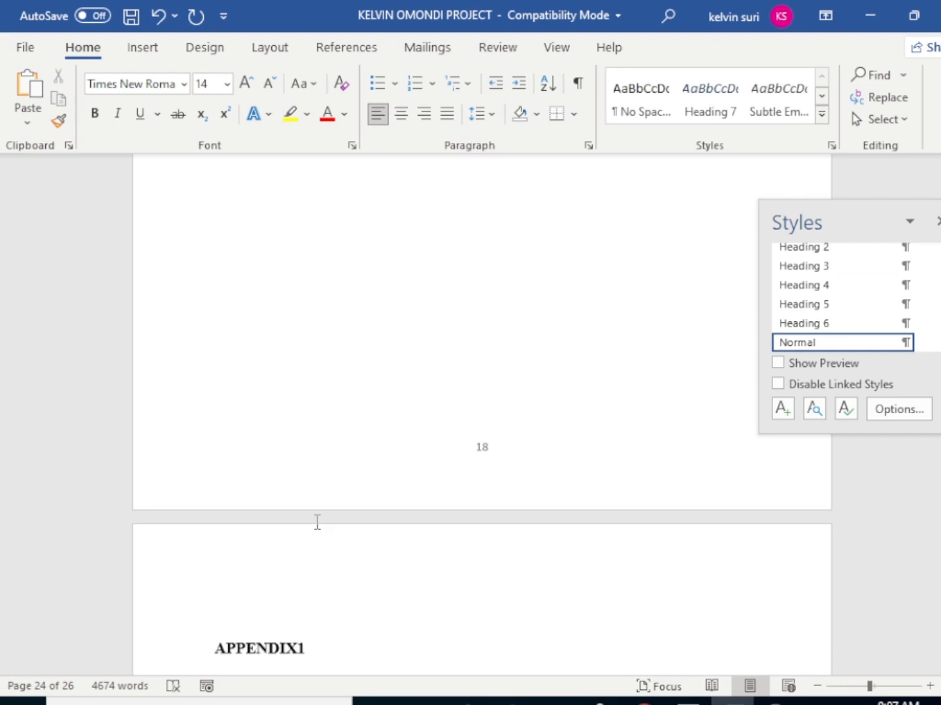
triple_click(195, 452)
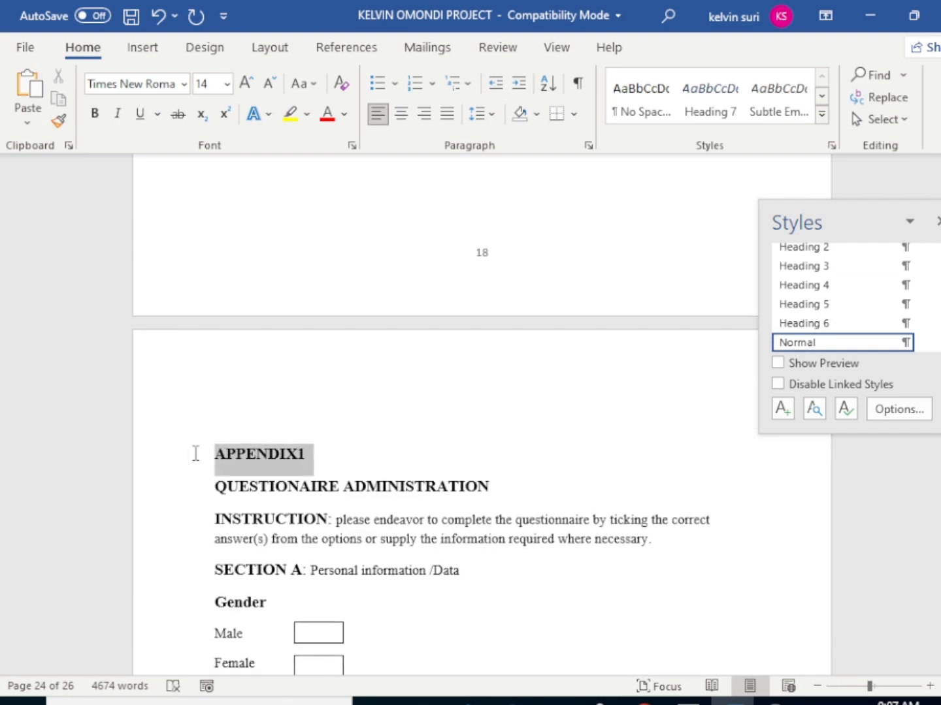
scroll(832, 303, "up", 1)
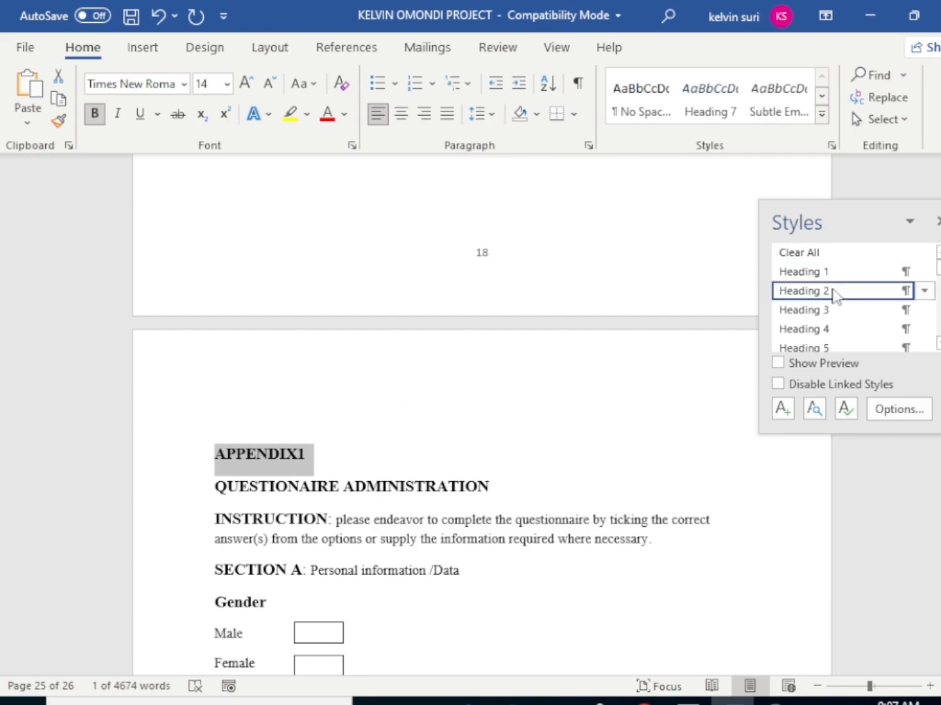
left_click(826, 273)
scroll(423, 504, "down", 3)
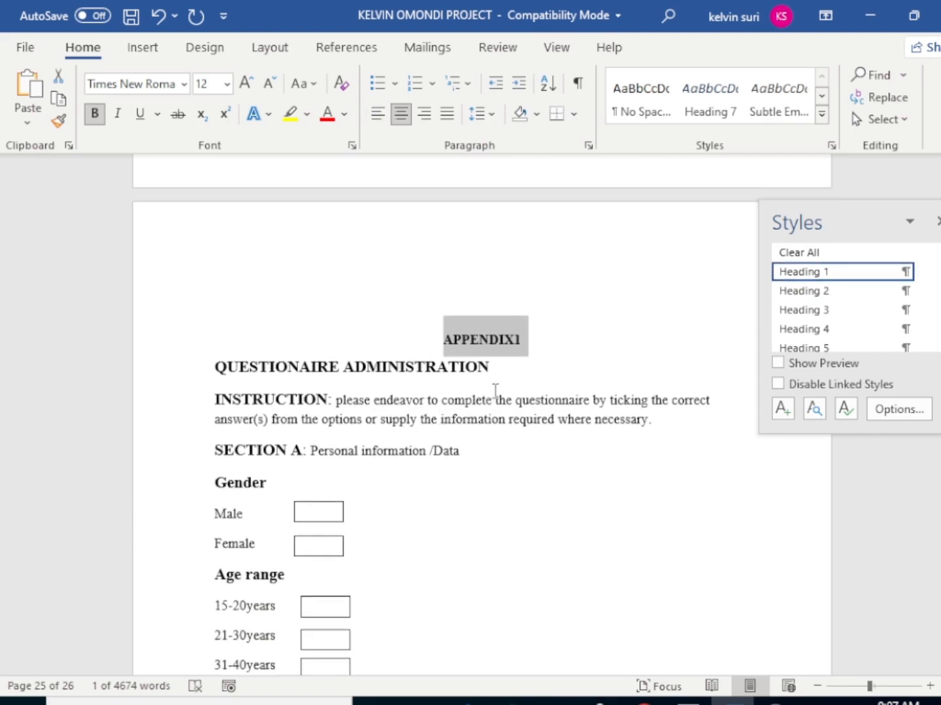
left_click_drag(491, 298, 216, 295)
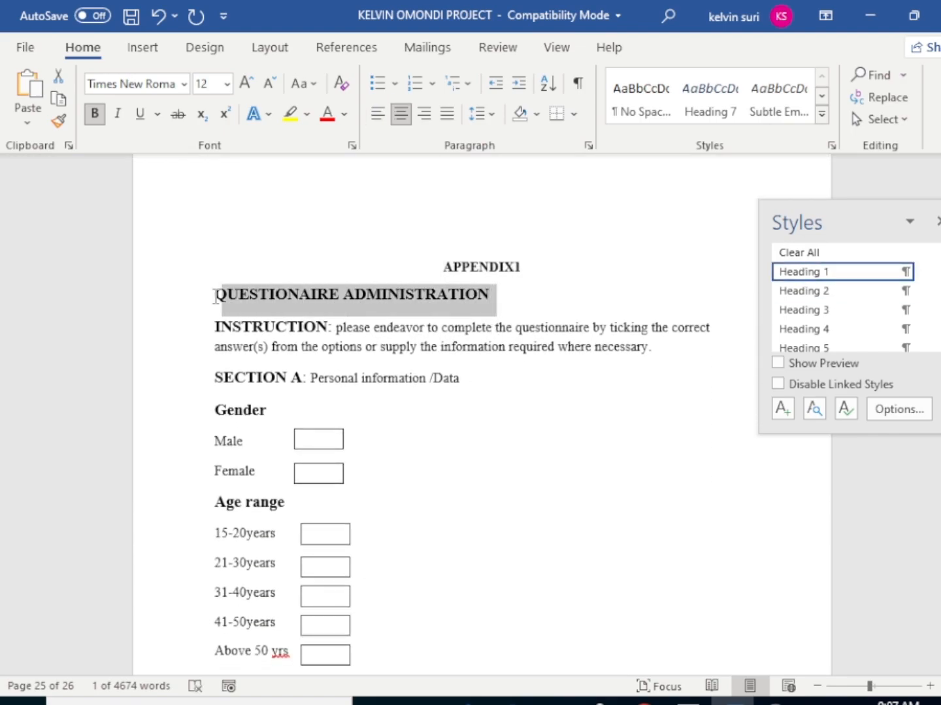
scroll(843, 273, "up", 2)
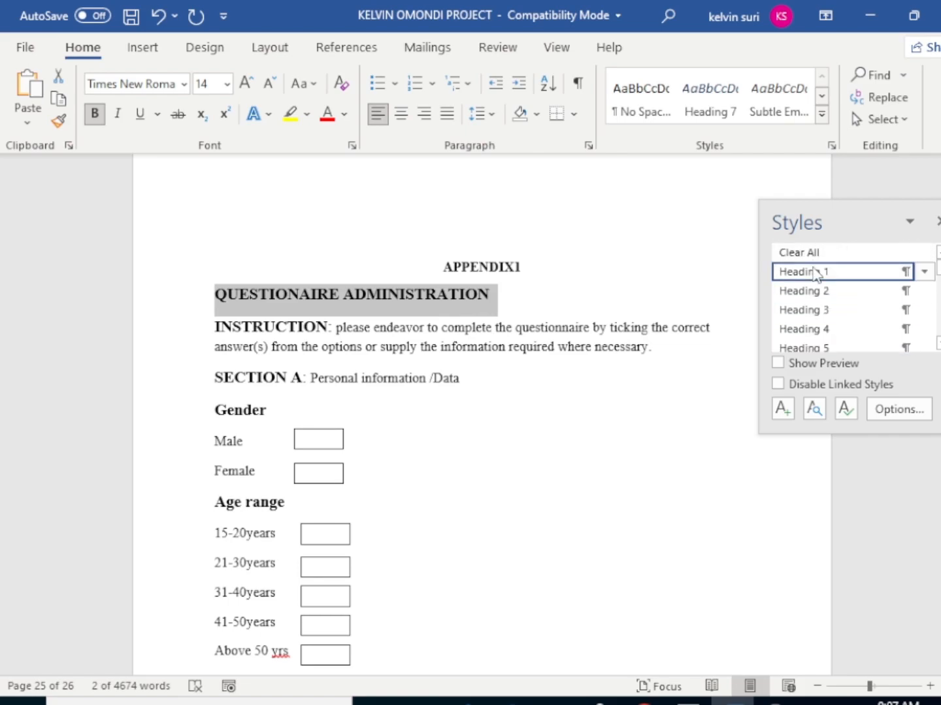
left_click(810, 272)
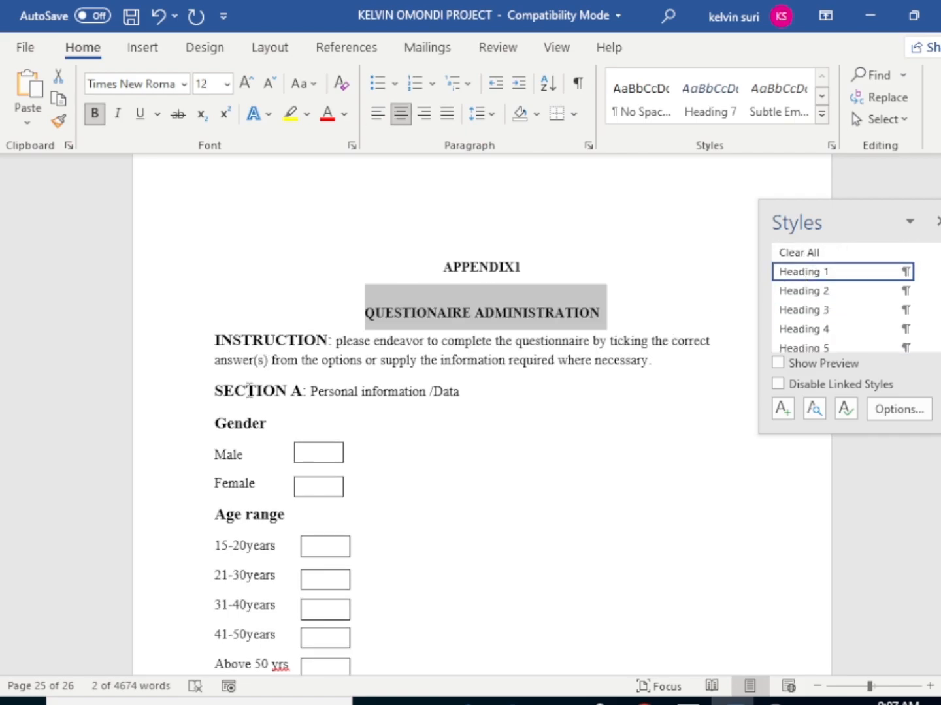
Apply the Heading 2 style to the SECTION A: Personal information /Data line of the questionnaire
left_click_drag(212, 392, 297, 391)
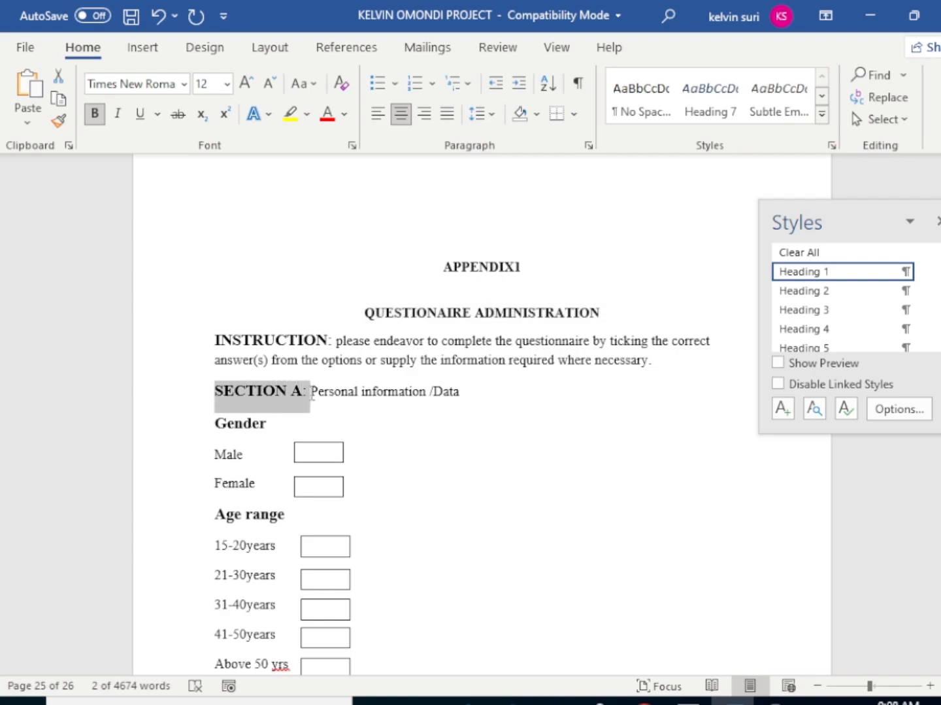
left_click_drag(307, 391, 308, 392)
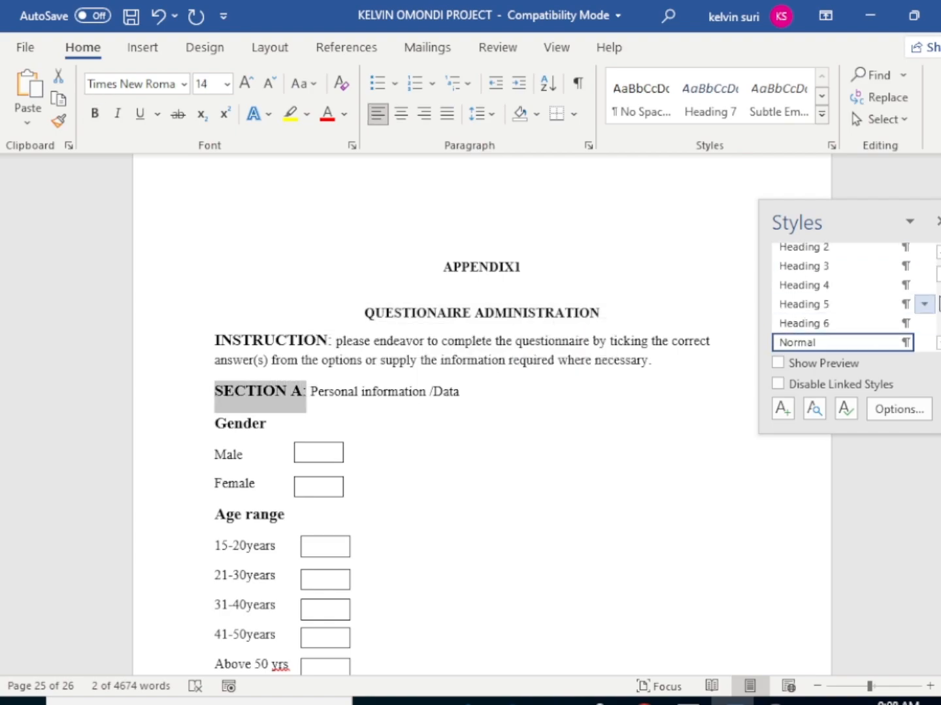
left_click(824, 249)
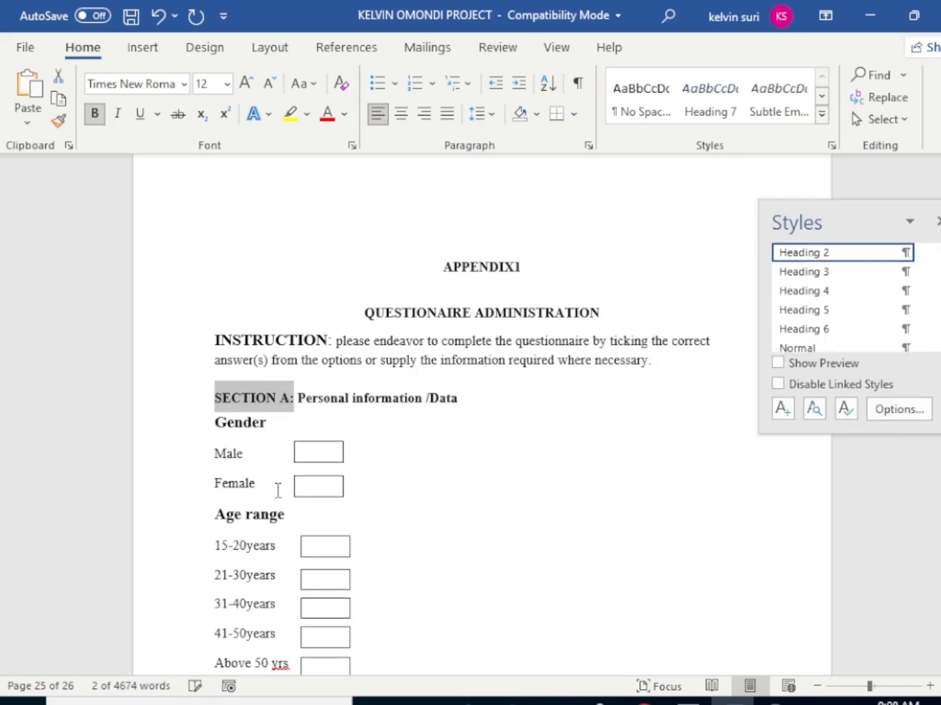
Apply the Heading 3 style to the Educational qualifications heading in the questionnaire
scroll(277, 490, "down", 5)
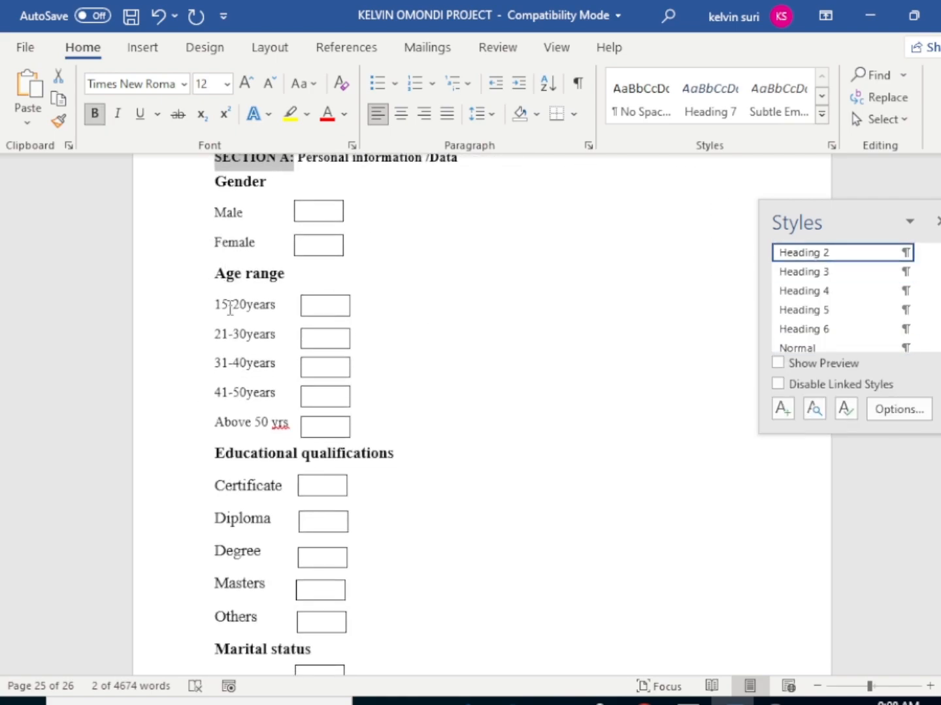
scroll(229, 335, "down", 2)
mouse_move(217, 371)
left_mouse_down()
mouse_move(414, 372)
mouse_move(216, 362)
mouse_move(203, 369)
mouse_move(227, 376)
mouse_move(212, 373)
left_mouse_up()
left_click(409, 367)
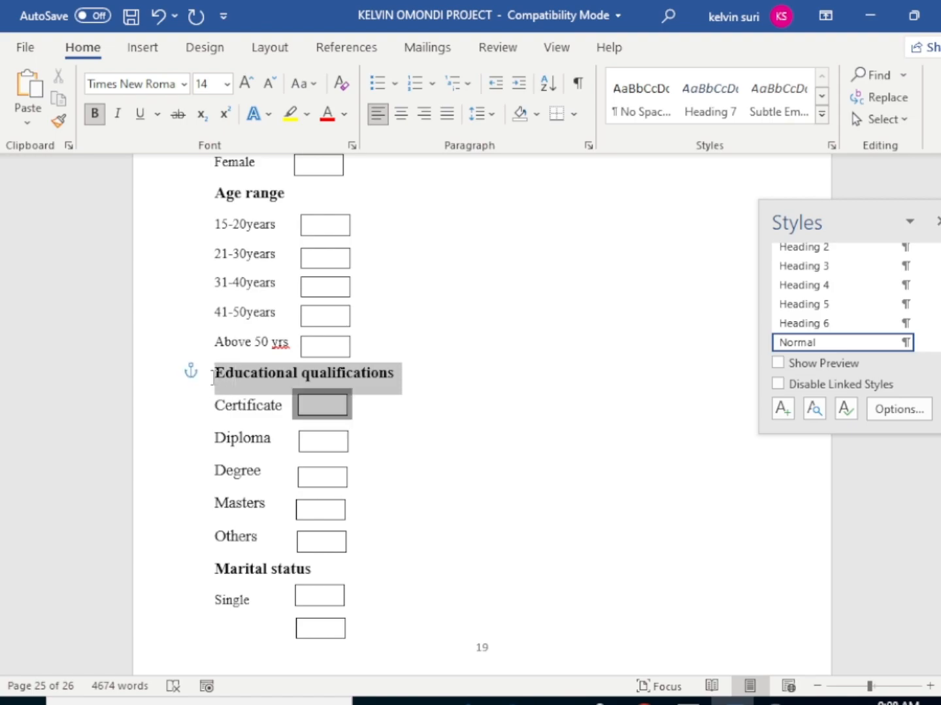
scroll(416, 330, "up", 6)
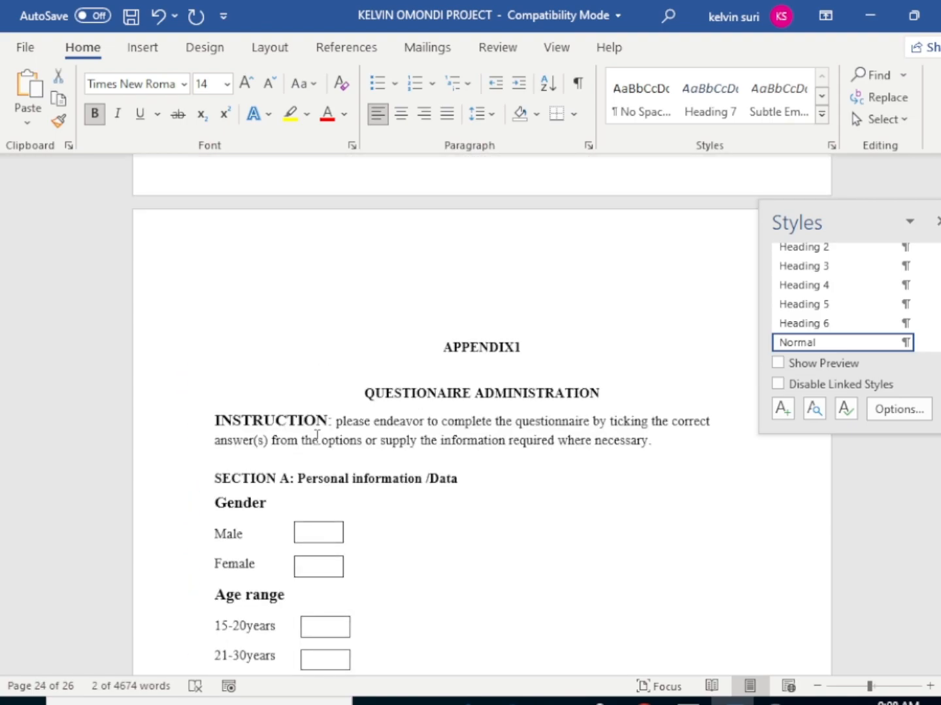
scroll(324, 451, "down", 4)
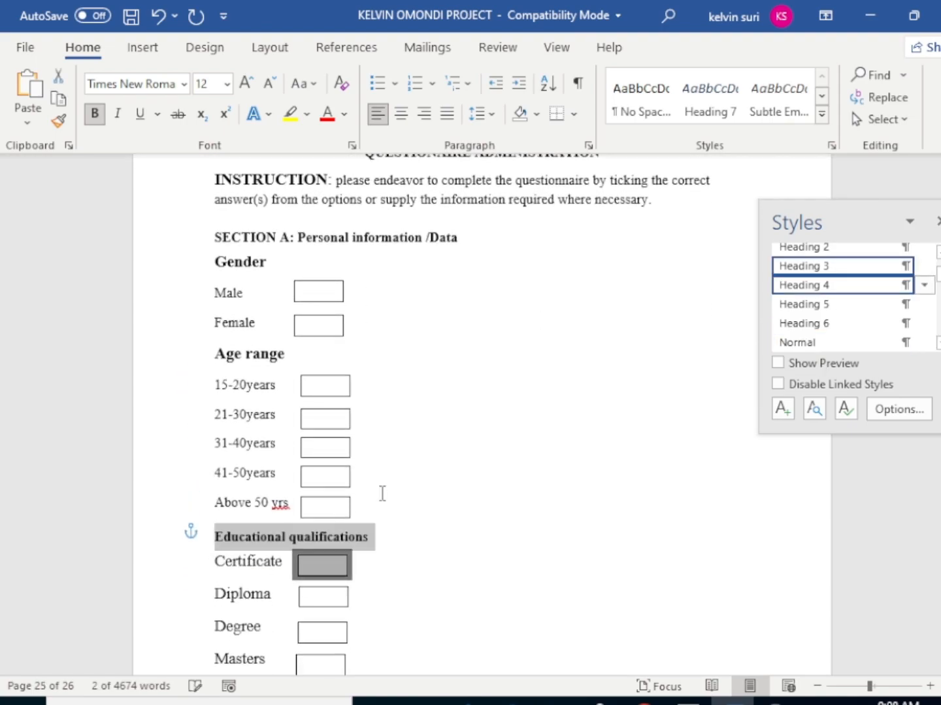
Apply the Heading 3 style to the Marital status and Years of service/experience headings in the questionnaire
scroll(239, 513, "down", 8)
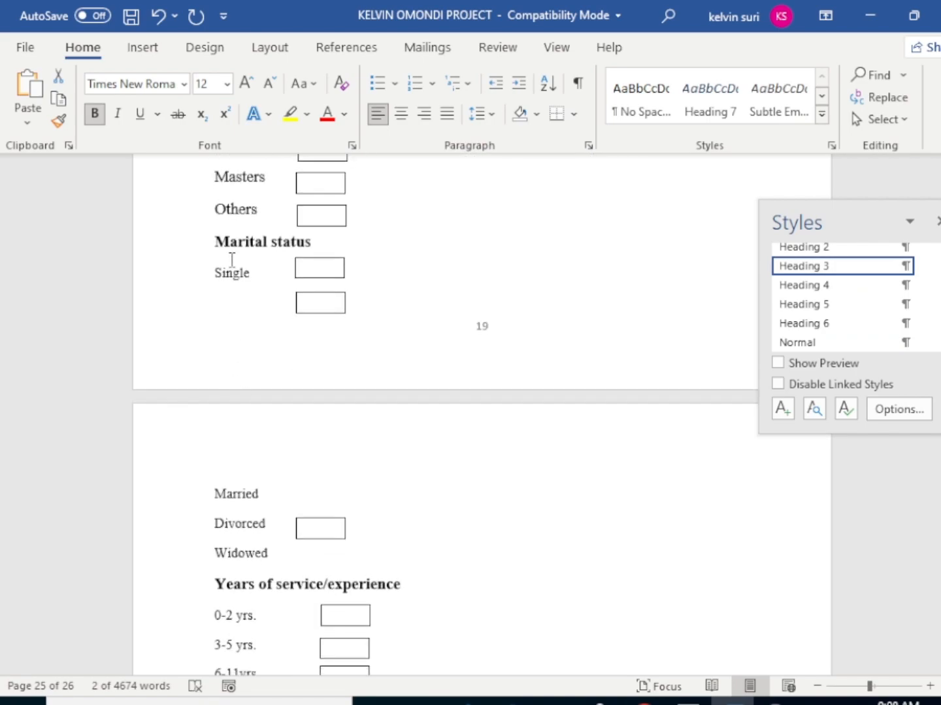
left_click(320, 261)
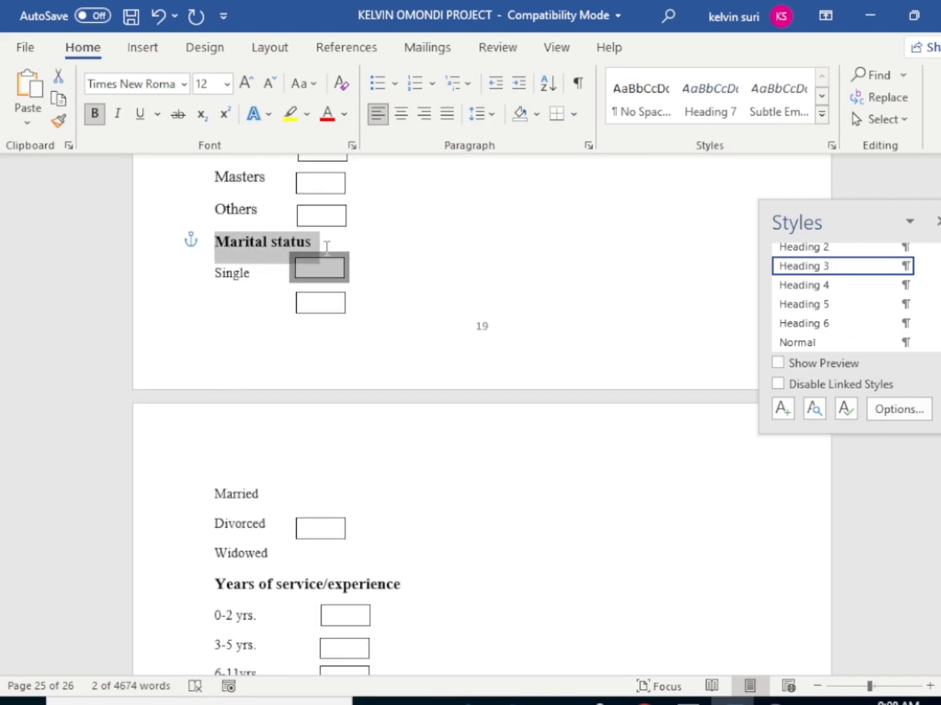
scroll(109, 555, "down", 3)
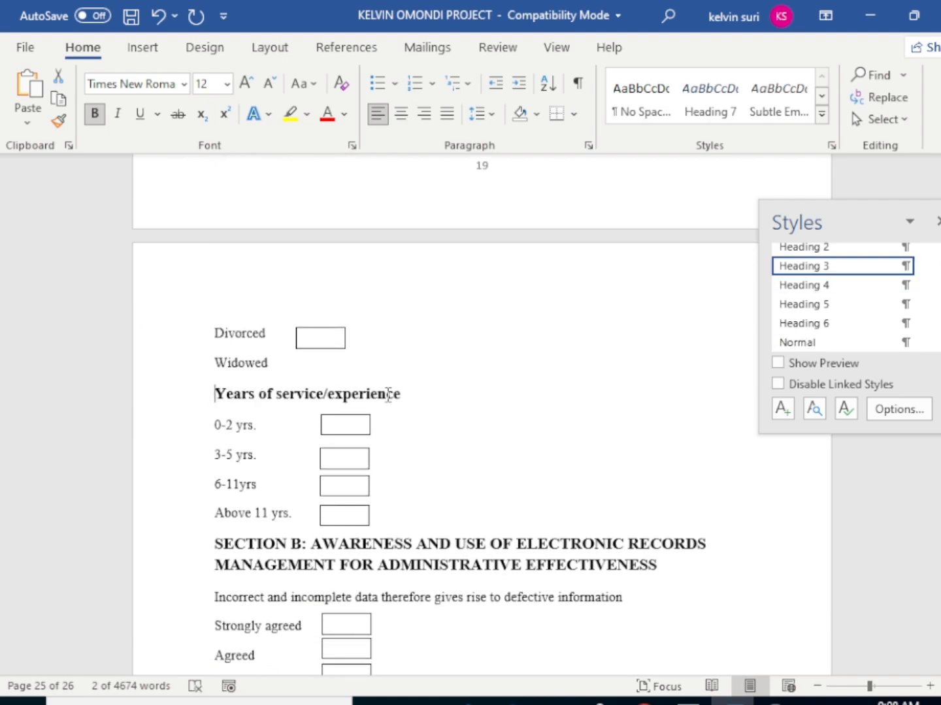
left_click_drag(425, 394, 433, 392)
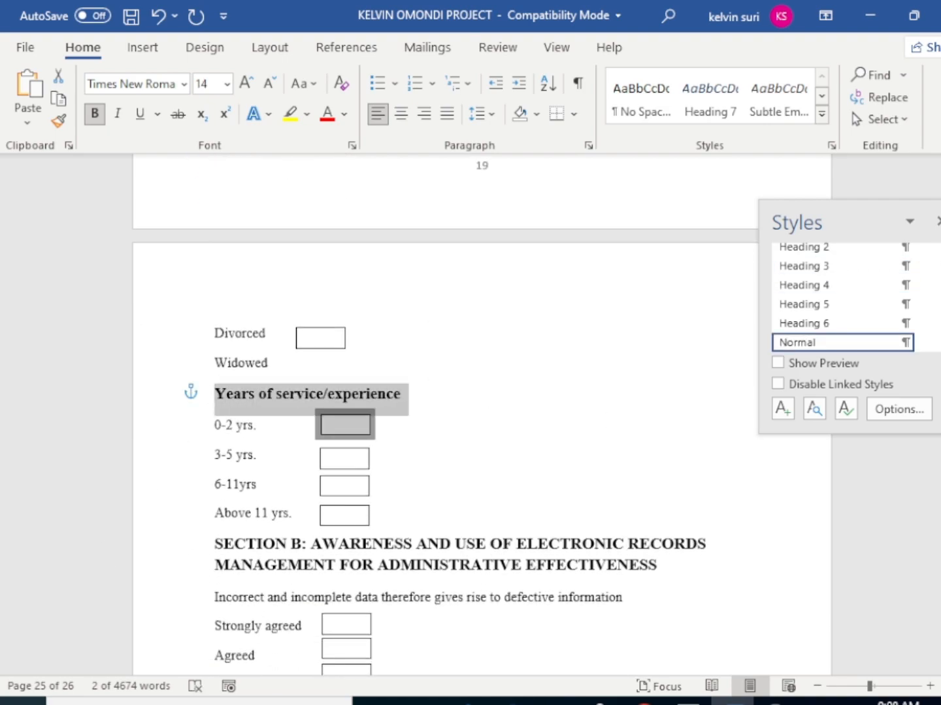
left_click(826, 267)
Apply the Heading 1 style to the two-line SECTION B: AWARENESS AND USE OF ELECTRONIC RECORDS MANAGEMENT FOR ADMINISTRATIVE EFFECTIVENESS heading
scroll(439, 372, "down", 3)
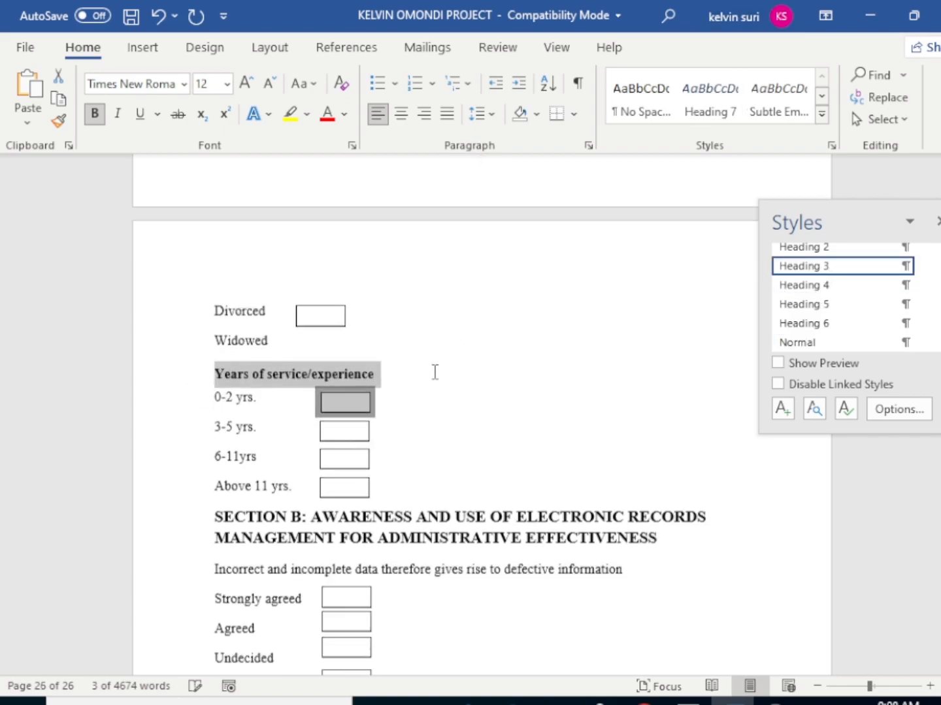
left_click_drag(661, 319, 108, 297)
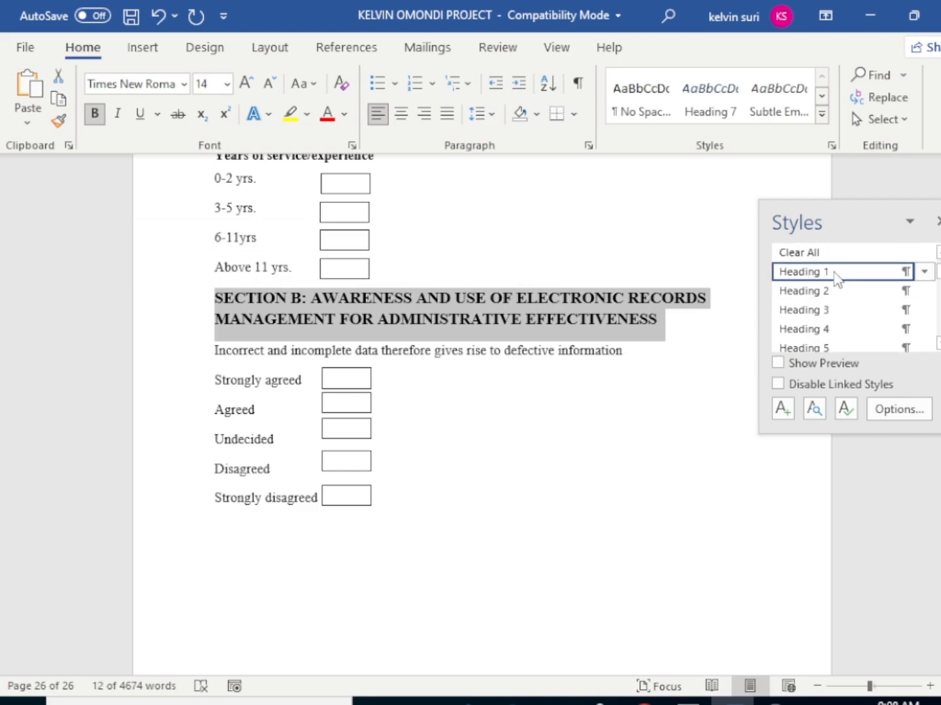
left_click(817, 272)
scroll(444, 346, "down", 3)
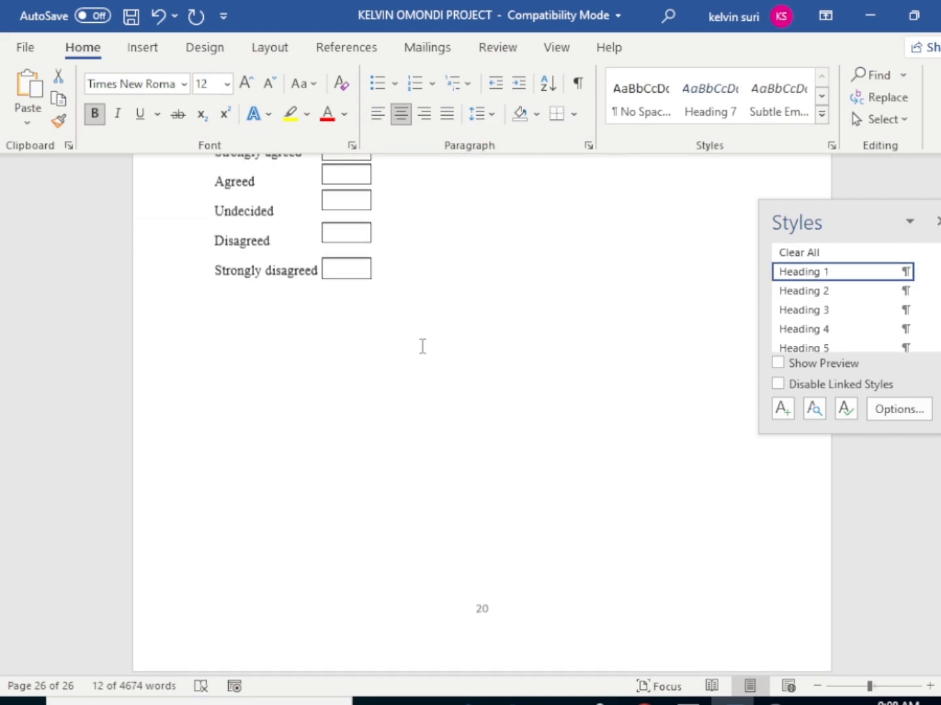
scroll(431, 340, "up", 4)
scroll(453, 308, "up", 15)
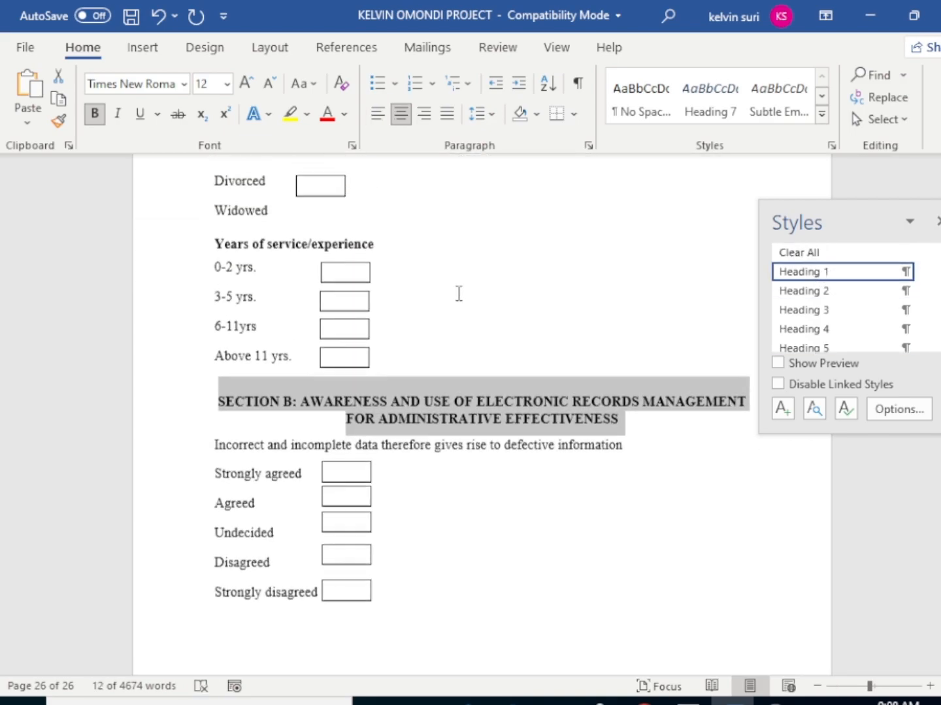
scroll(461, 289, "up", 3)
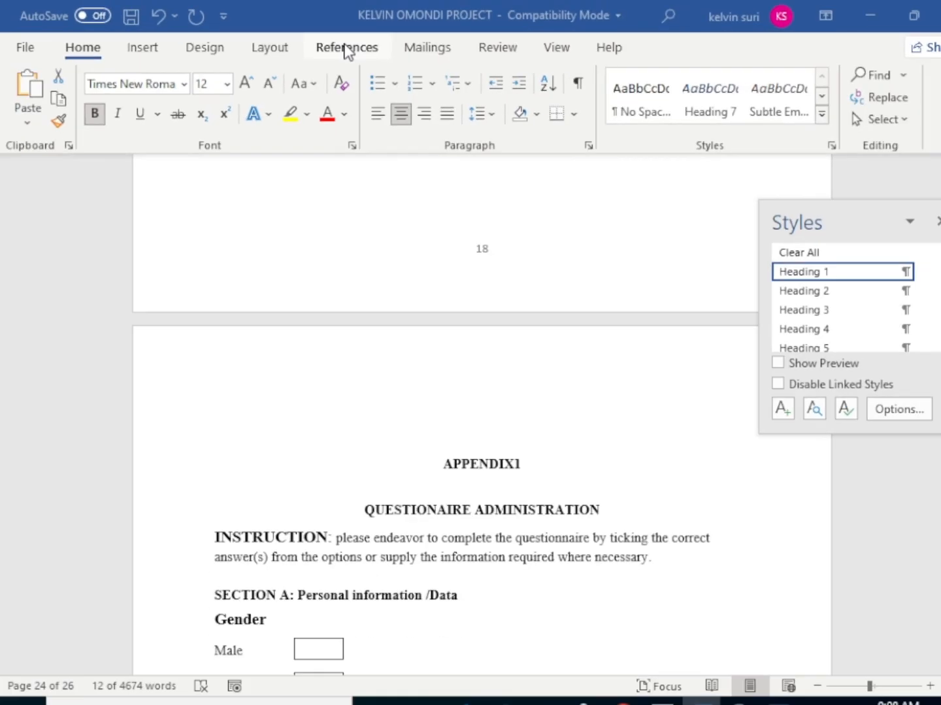
left_click(366, 47)
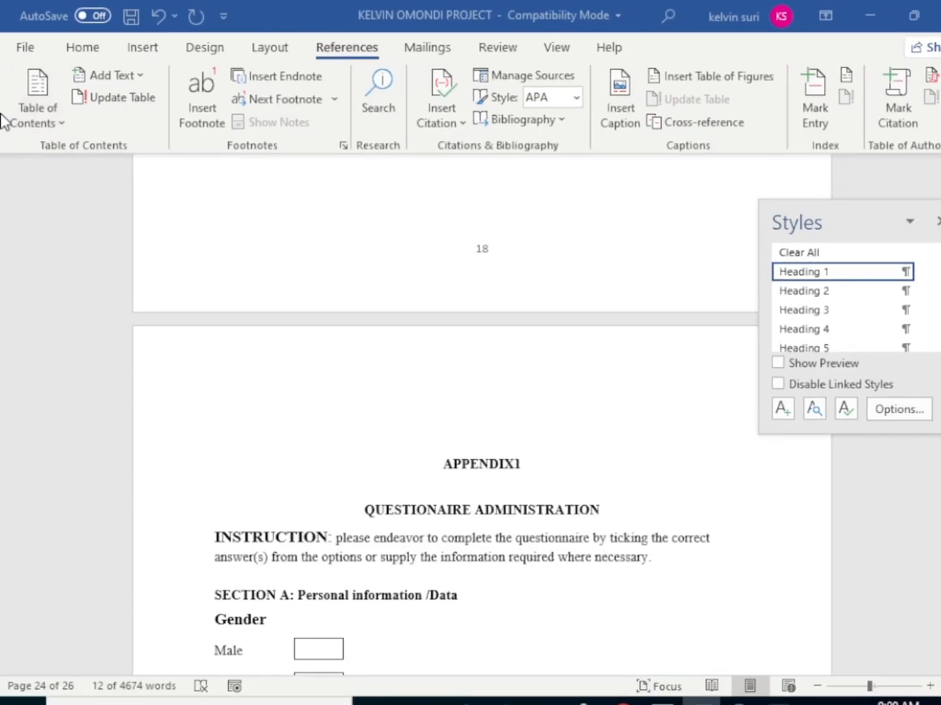
left_click(39, 124)
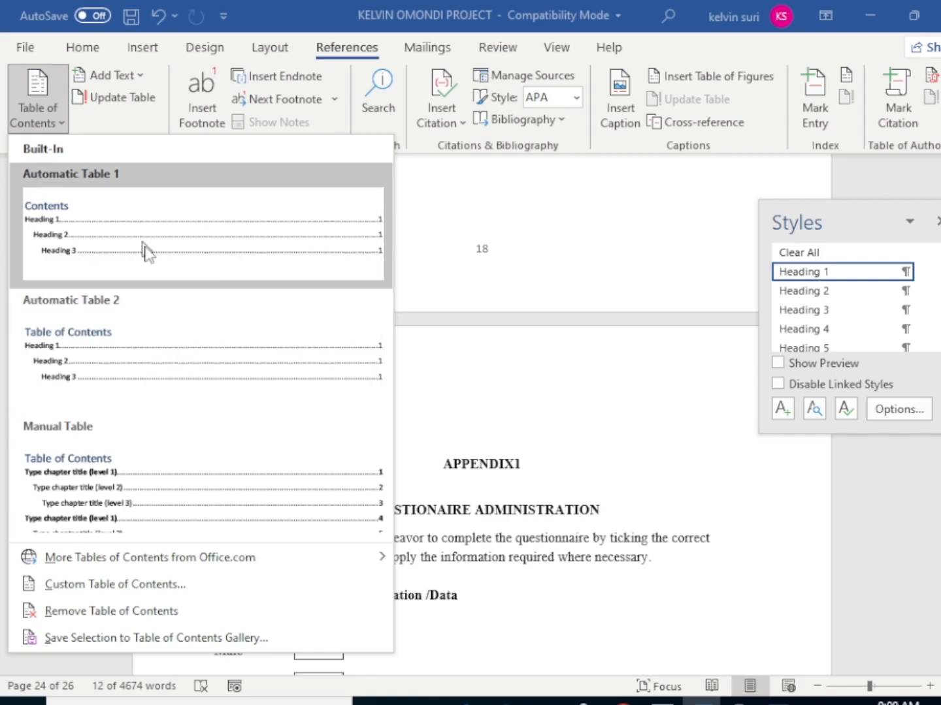
left_click(475, 259)
Close the Styles pane and left-align the empty line below the TABLE OF CONTENT heading
scroll(525, 254, "up", 12)
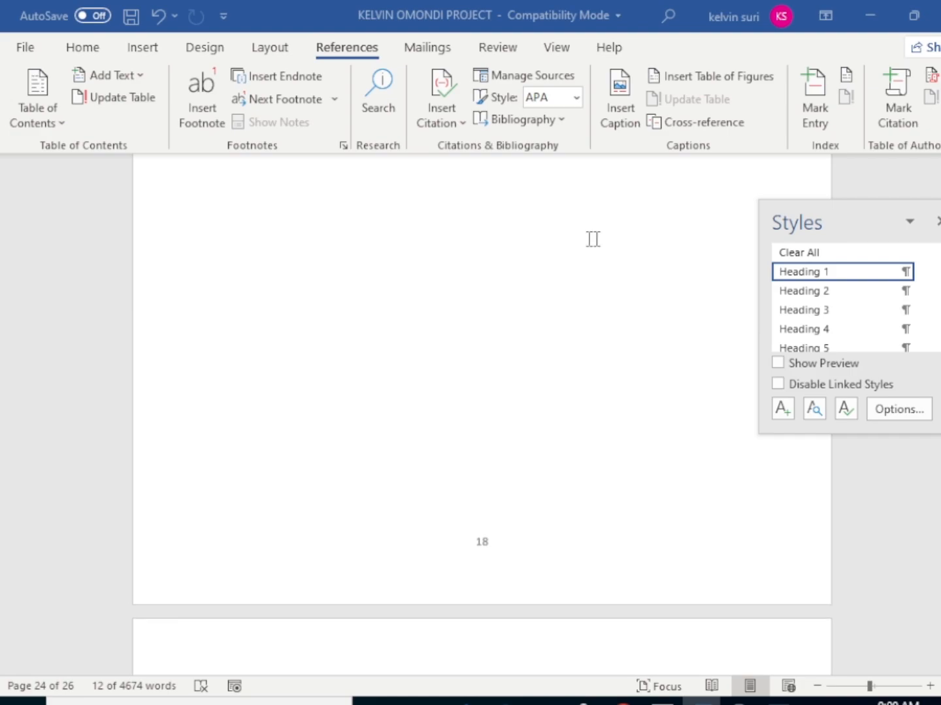
left_click(938, 220)
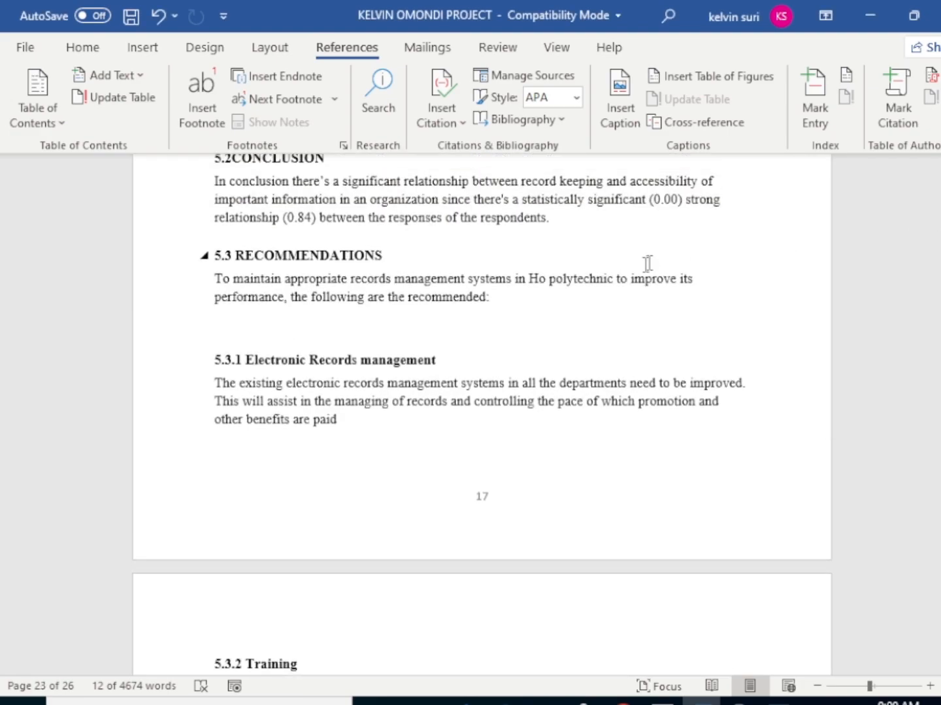
scroll(558, 248, "up", 6)
scroll(521, 279, "up", 15)
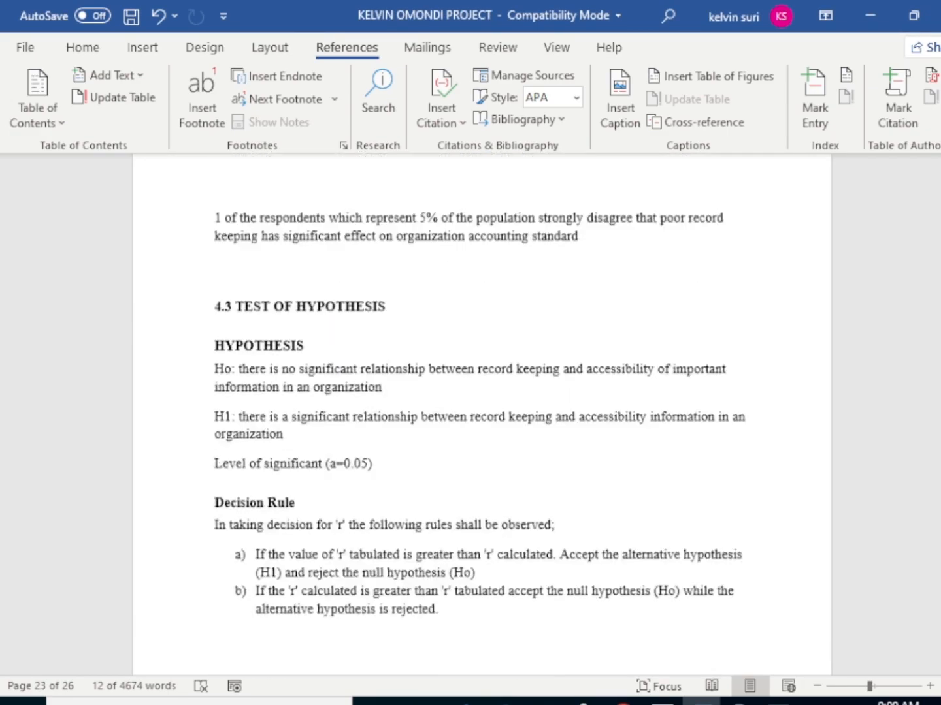
left_click_drag(940, 560, 940, 179)
scroll(502, 370, "up", 1)
scroll(642, 423, "down", 4)
scroll(594, 389, "down", 14)
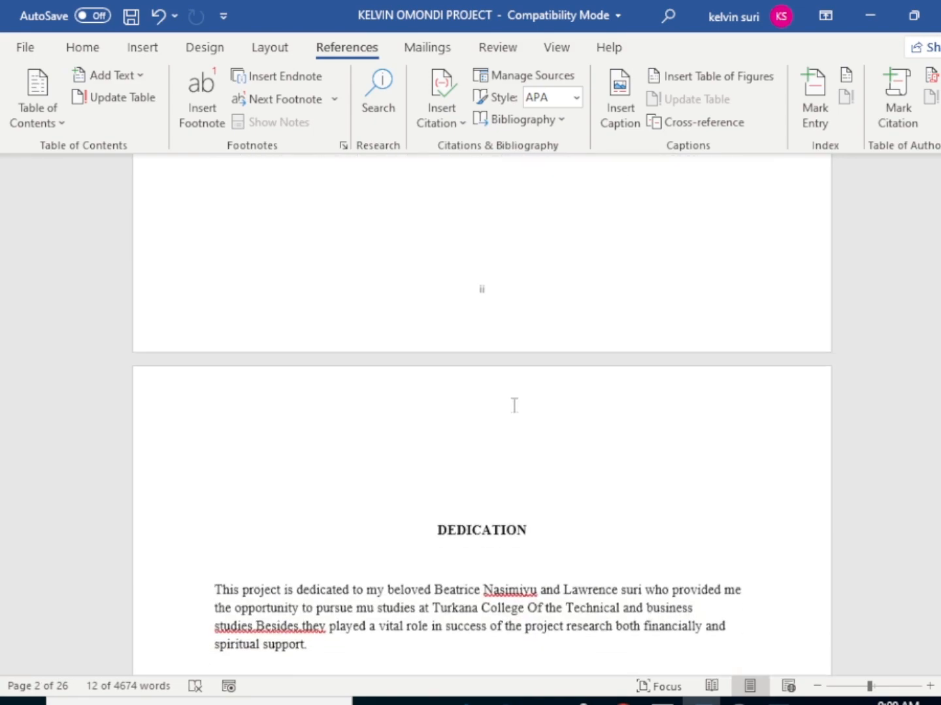
scroll(514, 405, "down", 4)
scroll(505, 409, "down", 10)
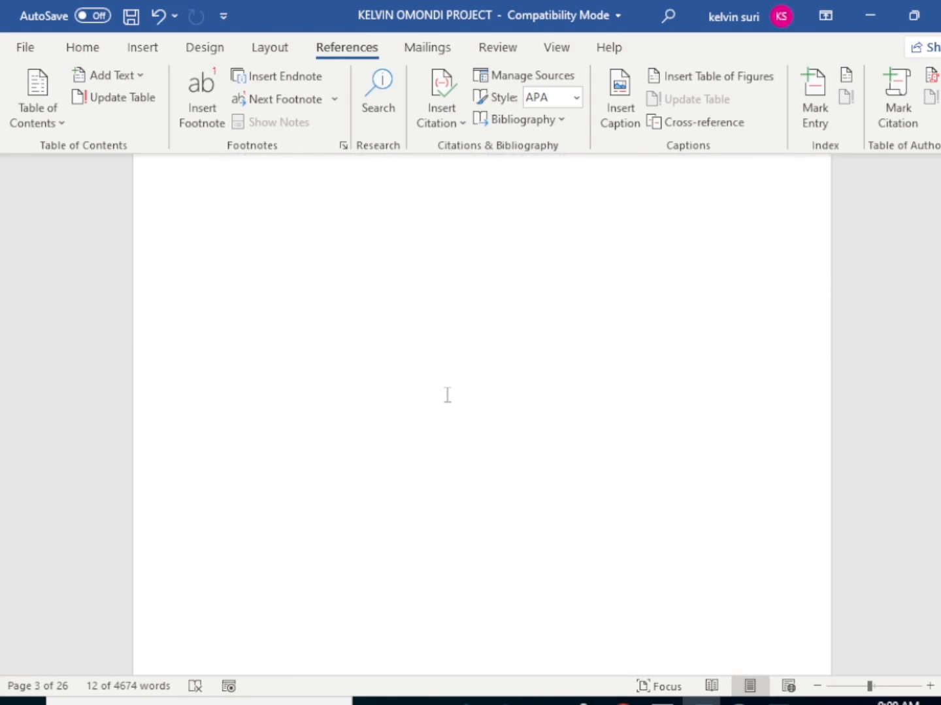
scroll(426, 390, "down", 12)
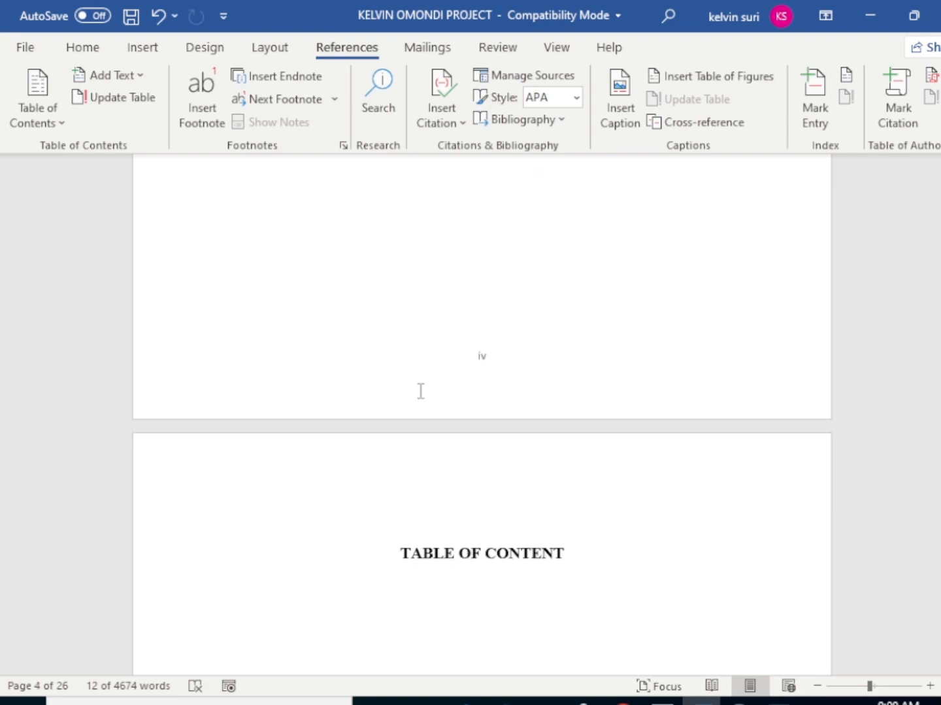
scroll(421, 391, "down", 1)
scroll(421, 385, "up", 4)
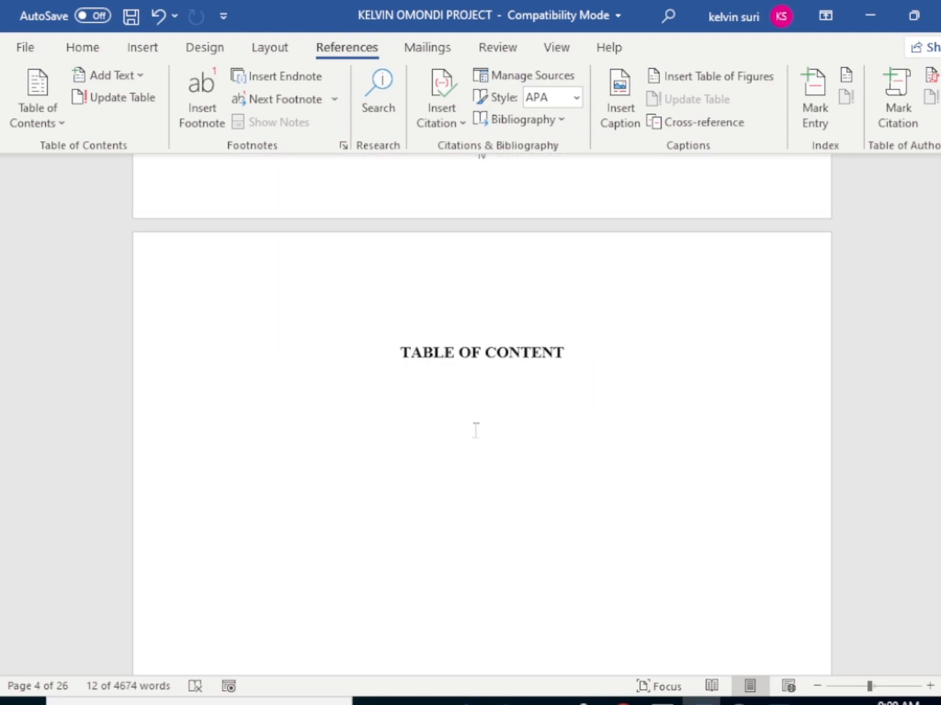
left_click(284, 404)
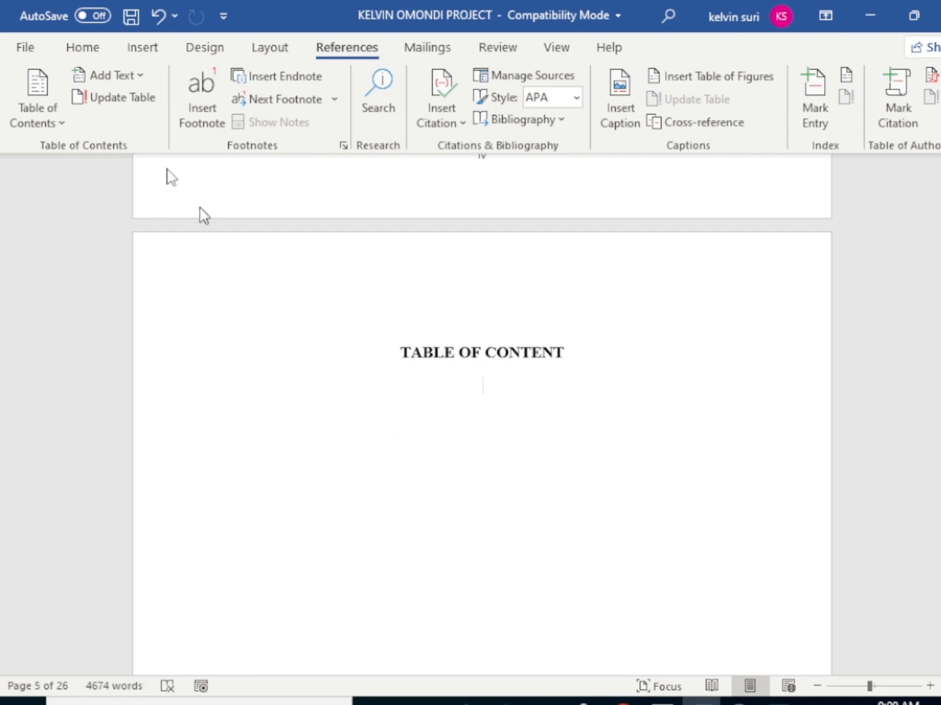
left_click(87, 47)
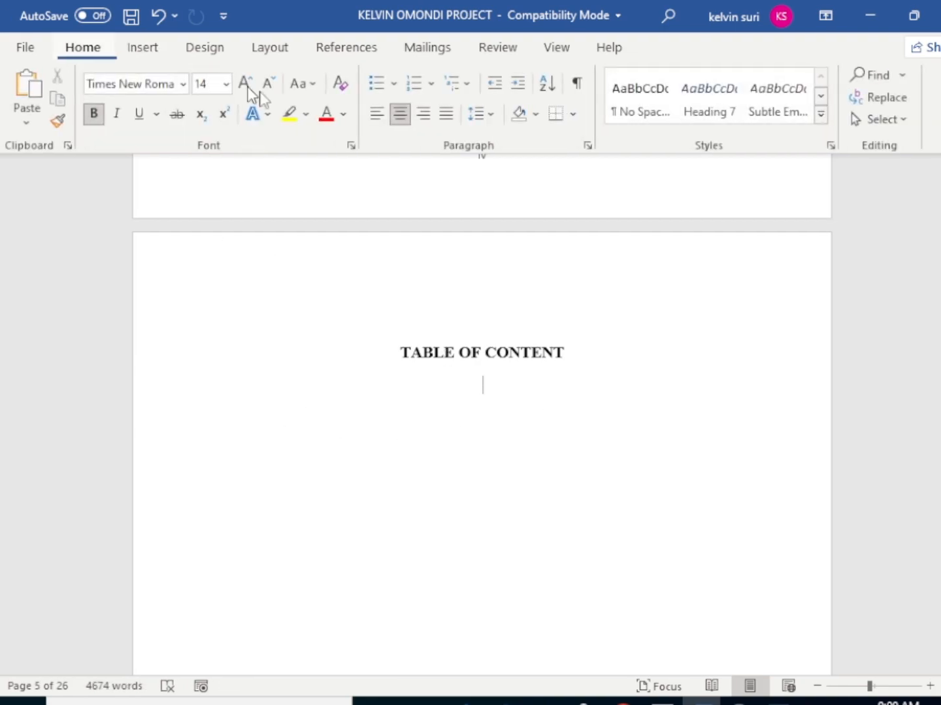
left_click(379, 116)
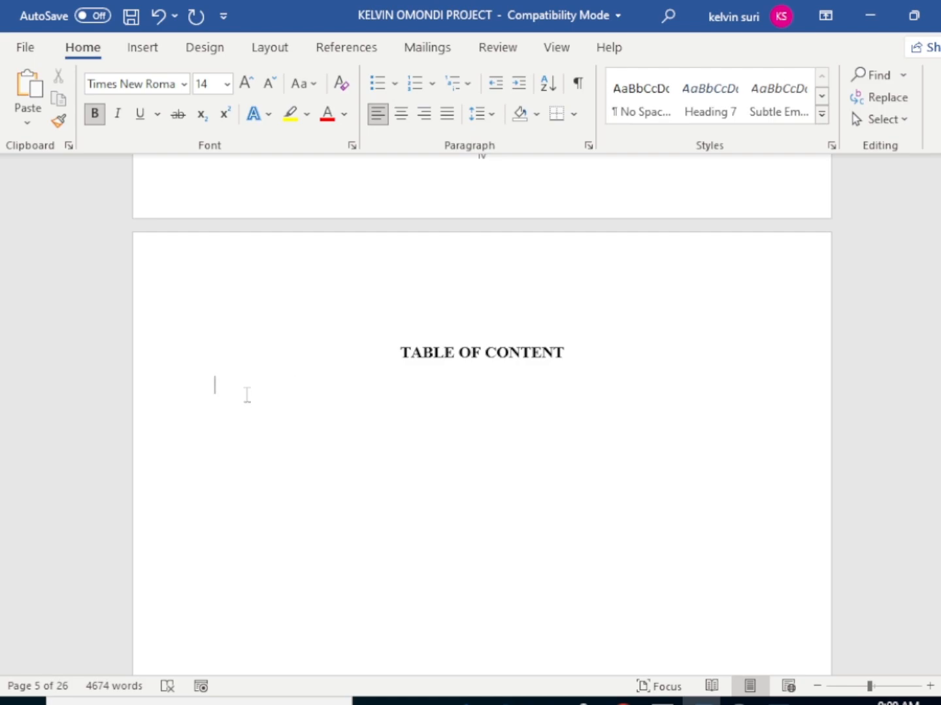
Insert the built-in Automatic Table 1 table of contents below the TABLE OF CONTENT heading
left_click(347, 48)
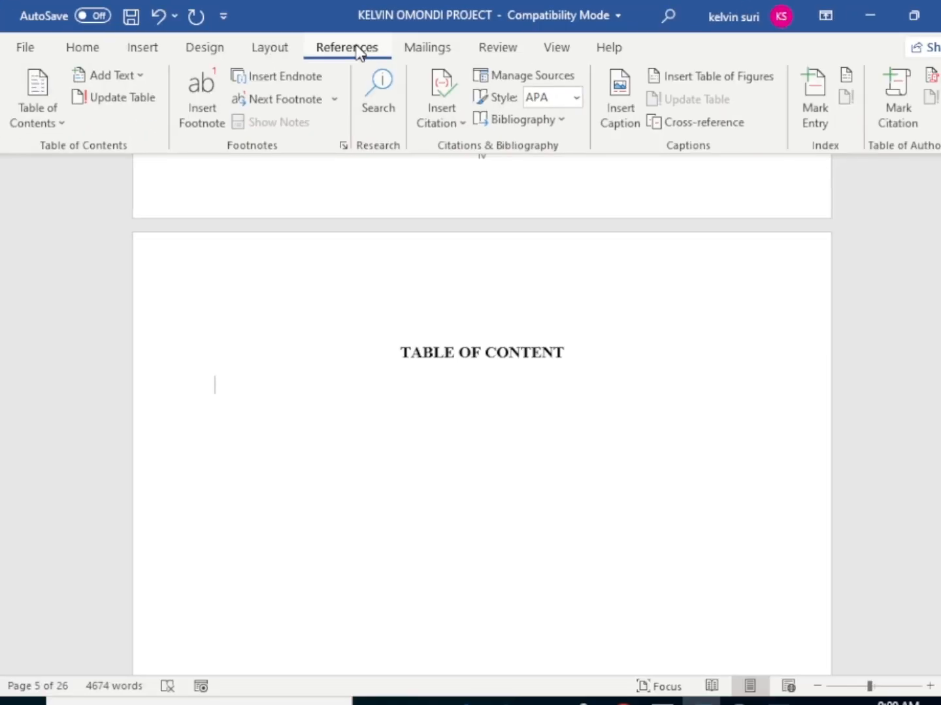
key("super")
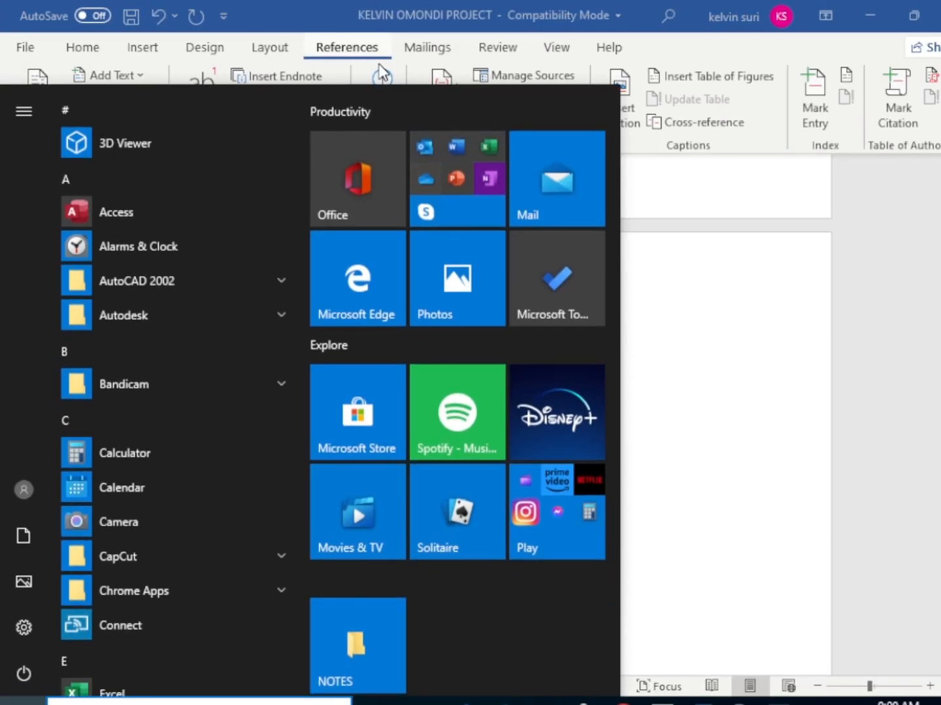
left_click(789, 215)
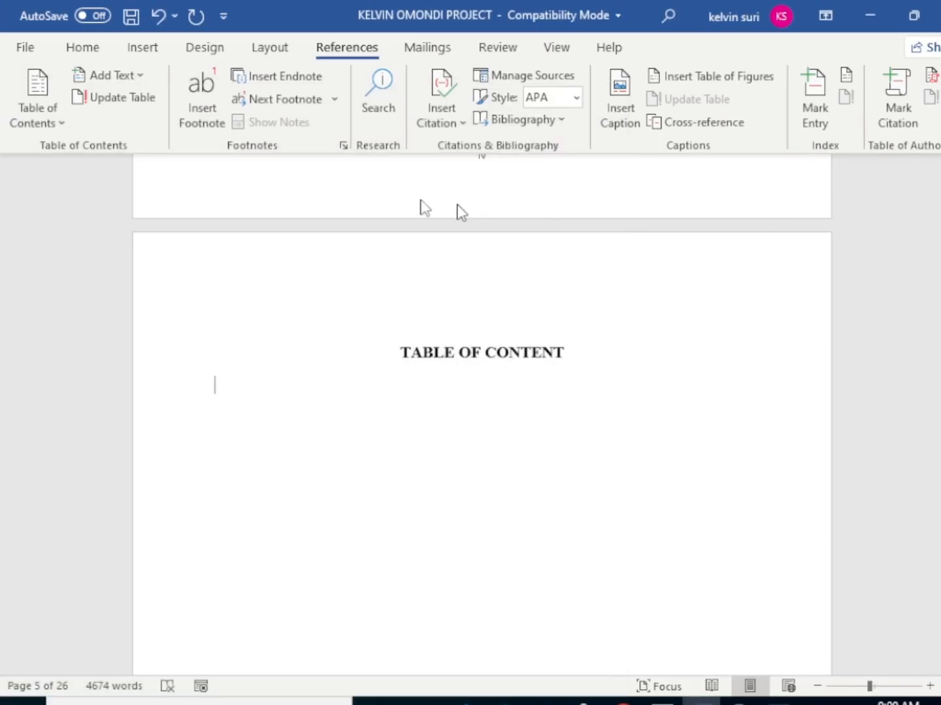
left_click(47, 121)
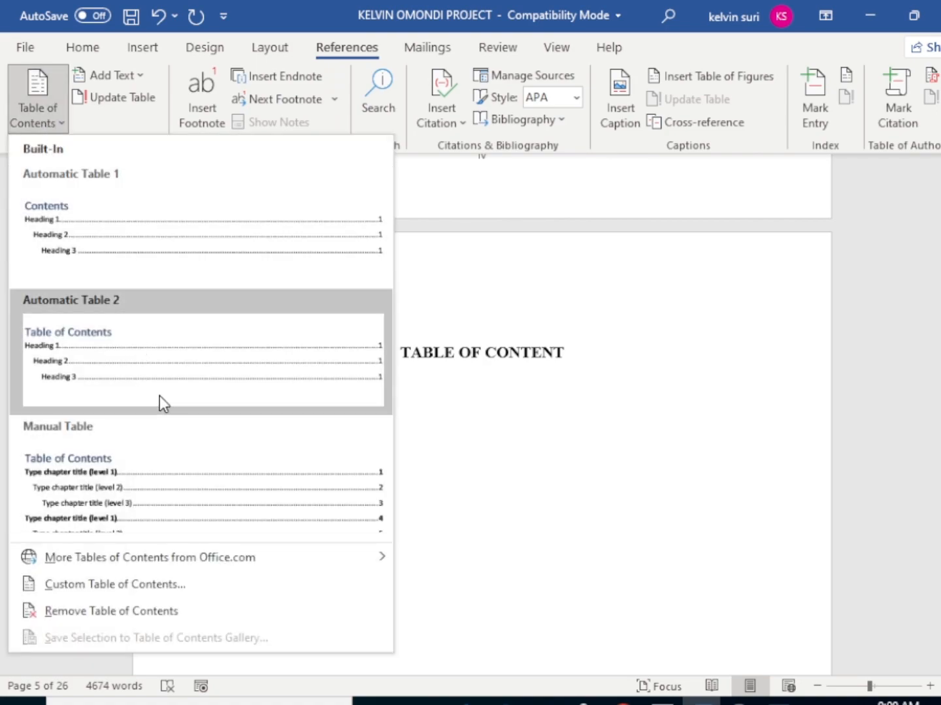
left_click(172, 248)
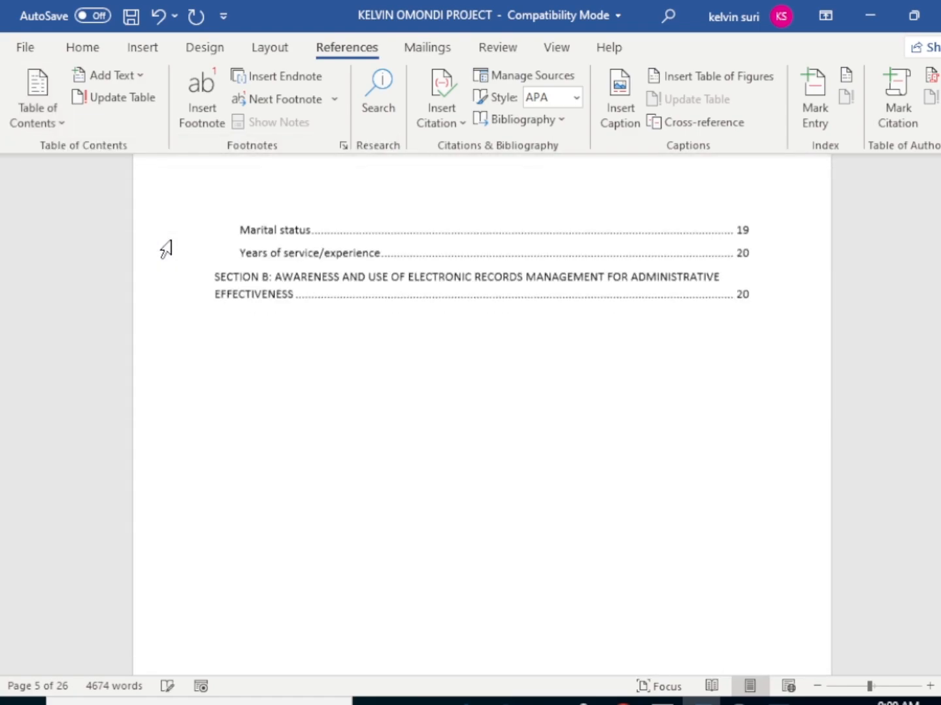
Review the entries and page numbers throughout the inserted table of contents
scroll(603, 338, "up", 7)
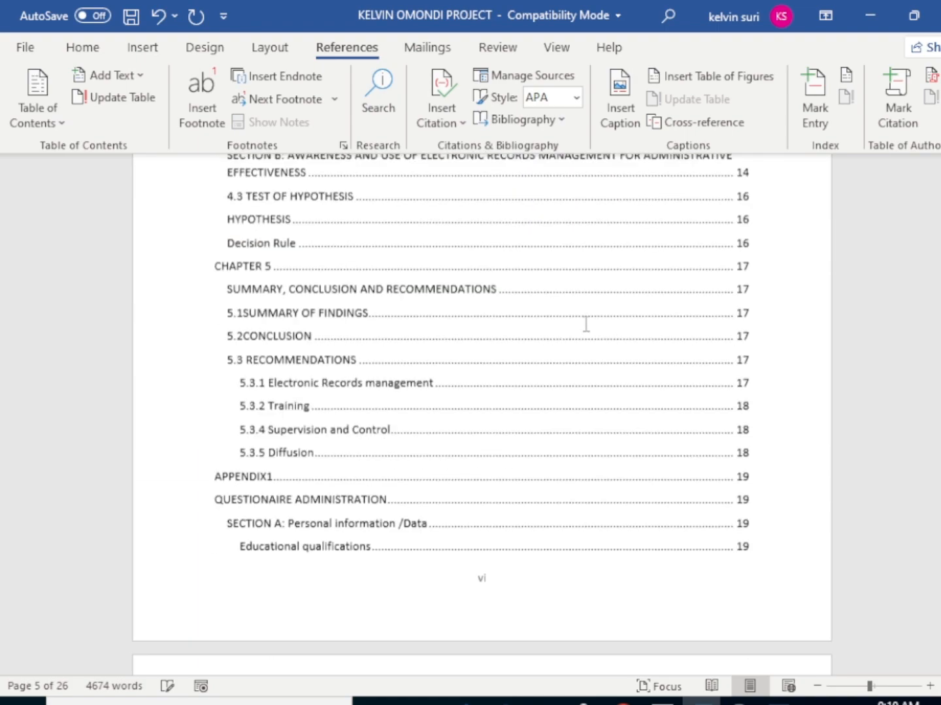
scroll(588, 323, "up", 10)
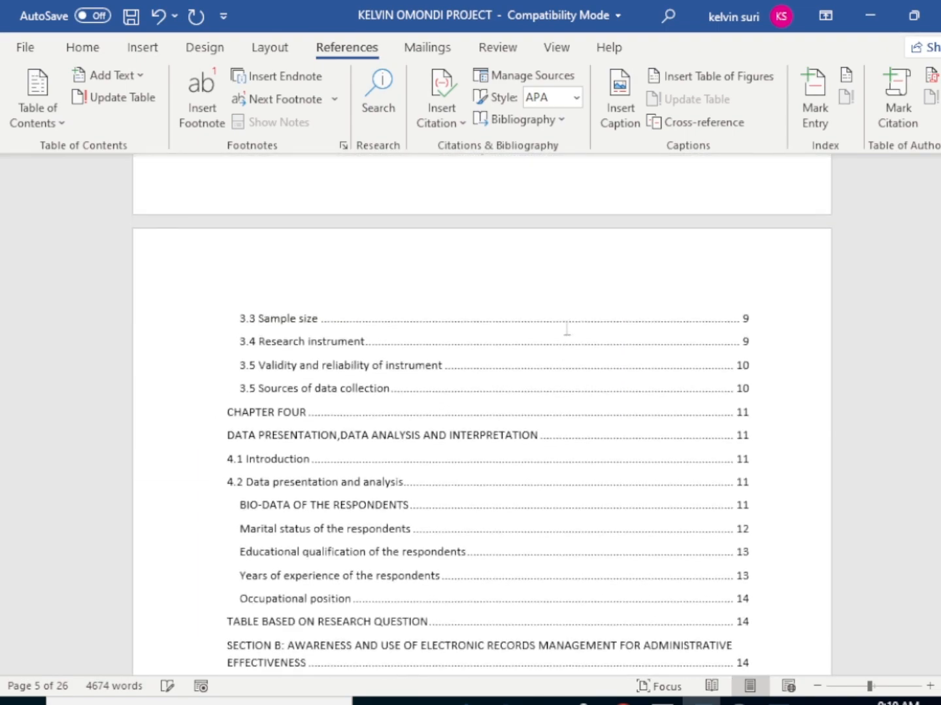
scroll(567, 329, "up", 8)
scroll(556, 323, "up", 9)
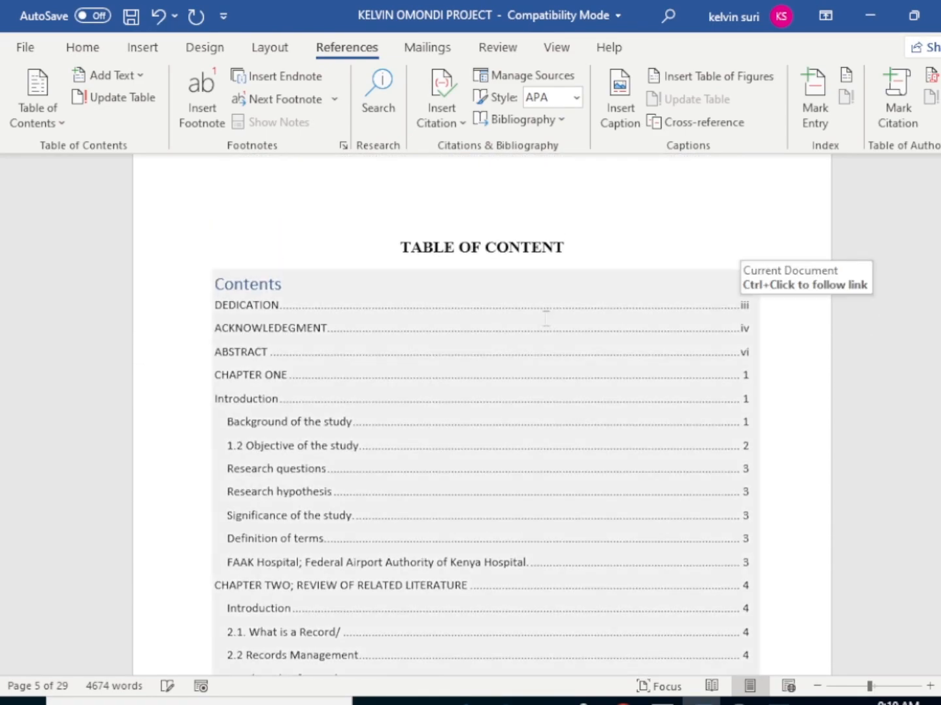
scroll(545, 318, "down", 5)
scroll(535, 361, "down", 7)
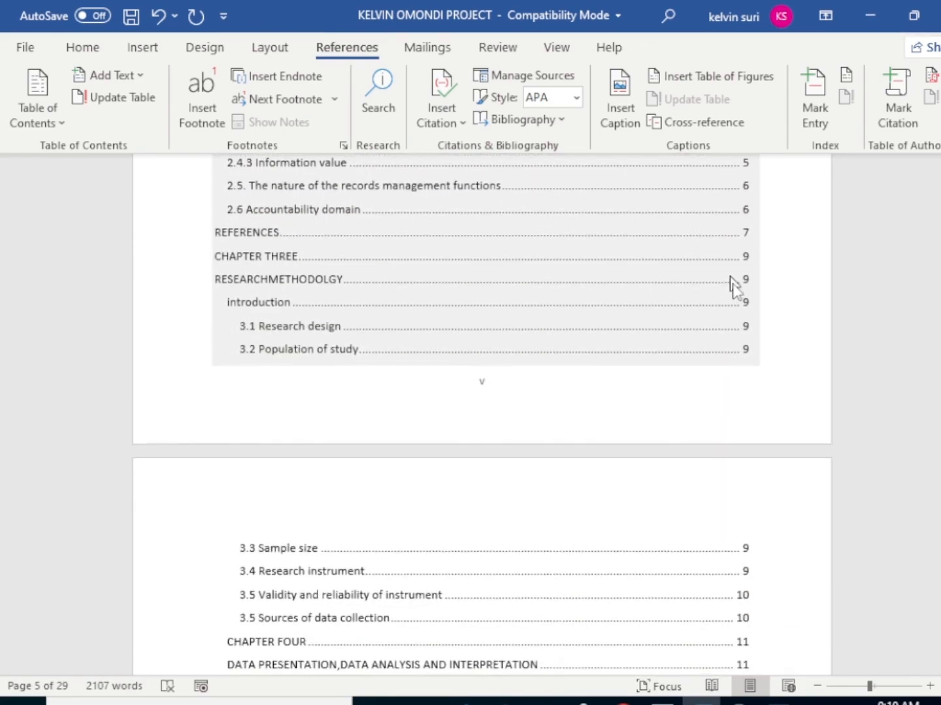
Select the table of contents entries from Significance of the study onward, across the page break
scroll(732, 326, "down", 1)
left_click_drag(739, 389, 756, 356)
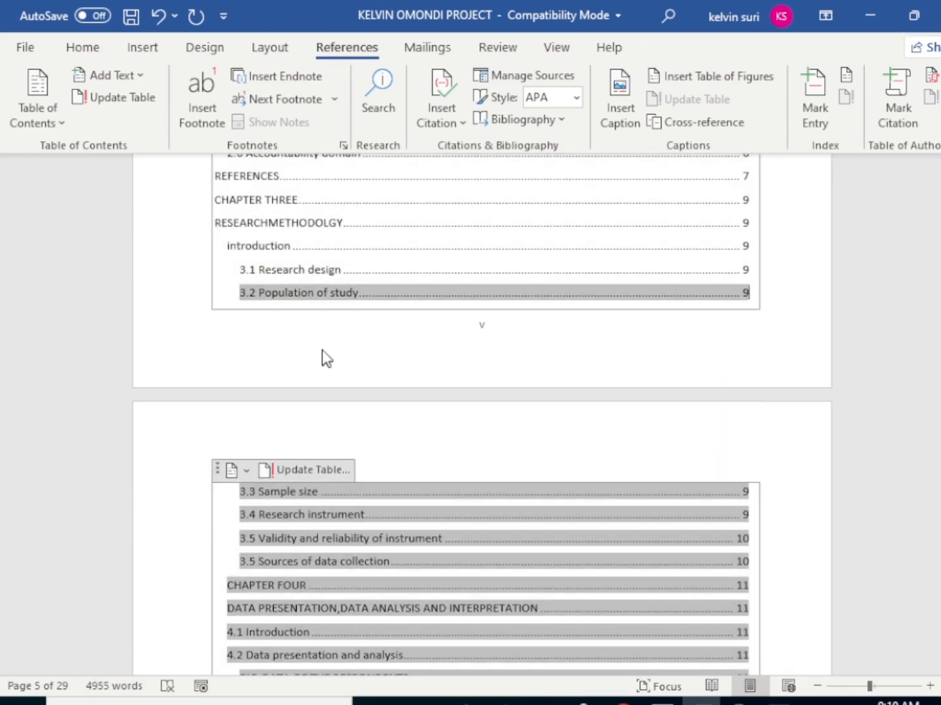
scroll(265, 316, "down", 1)
scroll(584, 331, "up", 6)
left_click(228, 192, "shift")
scroll(586, 330, "up", 3)
scroll(586, 330, "up", 3)
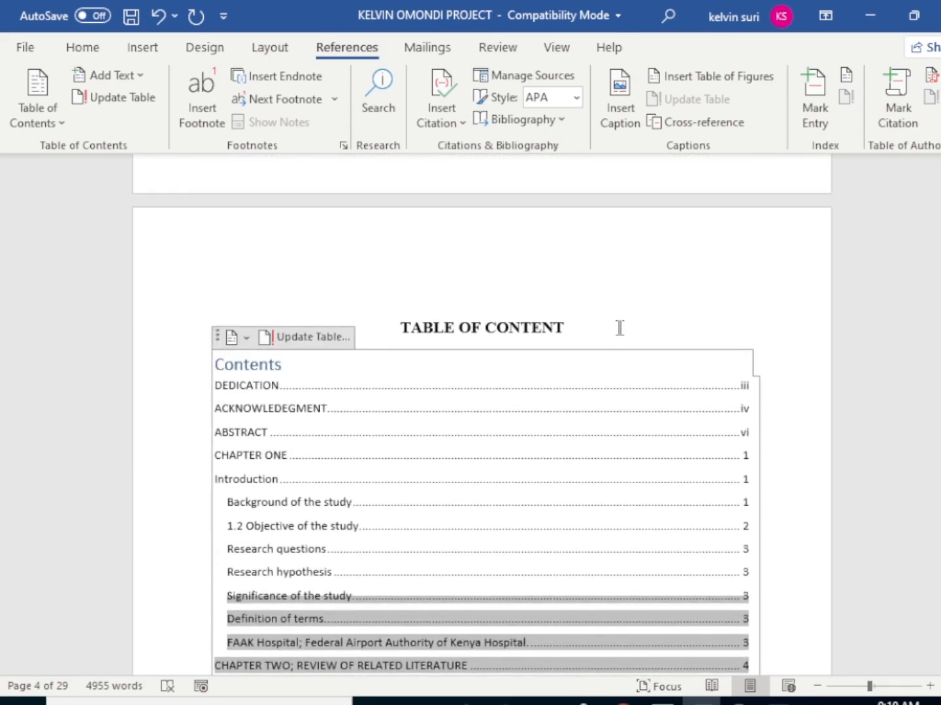
scroll(626, 328, "down", 1)
scroll(625, 327, "down", 1)
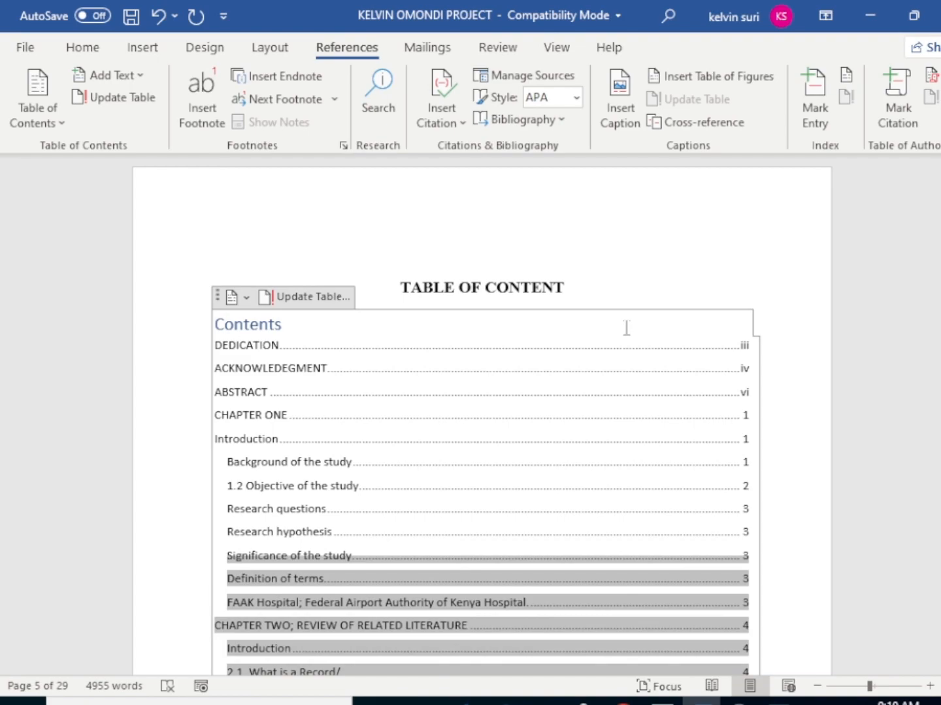